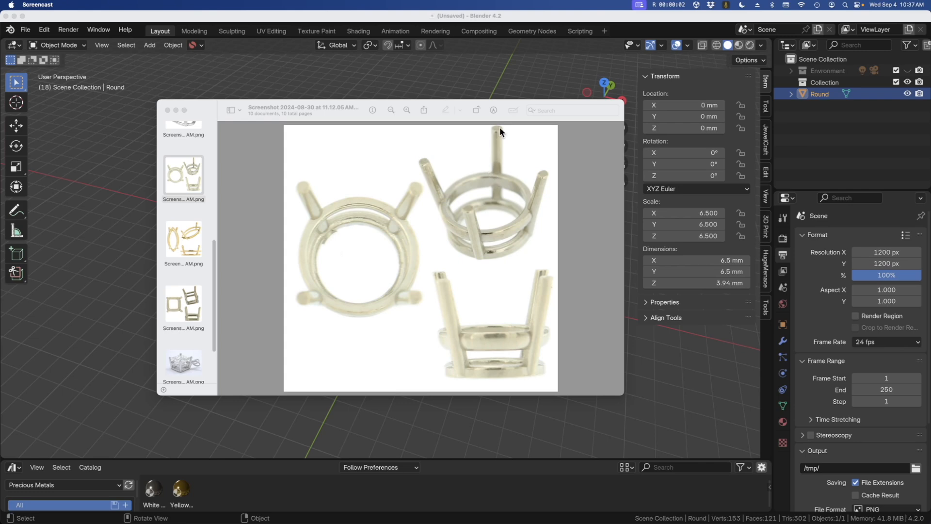
Examine the reference photos of the round, square and marquise four-prong settings, comparing their rails and prongs.
{"action": "left_click_drag", "start_coordinate": [583, 100], "coordinate": [1, 145]}
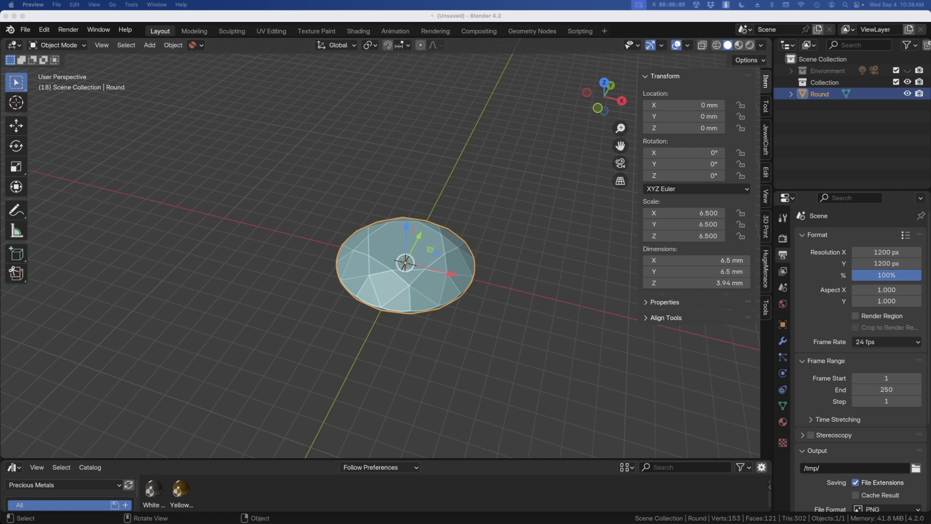
{"action": "left_click_drag", "start_coordinate": [0, 155], "coordinate": [416, 116]}
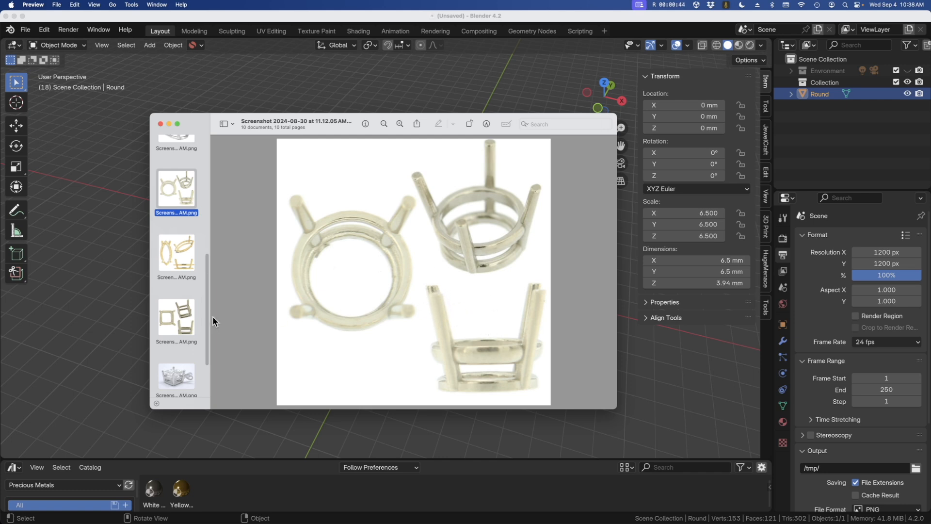
{"action": "left_click", "coordinate": [189, 318]}
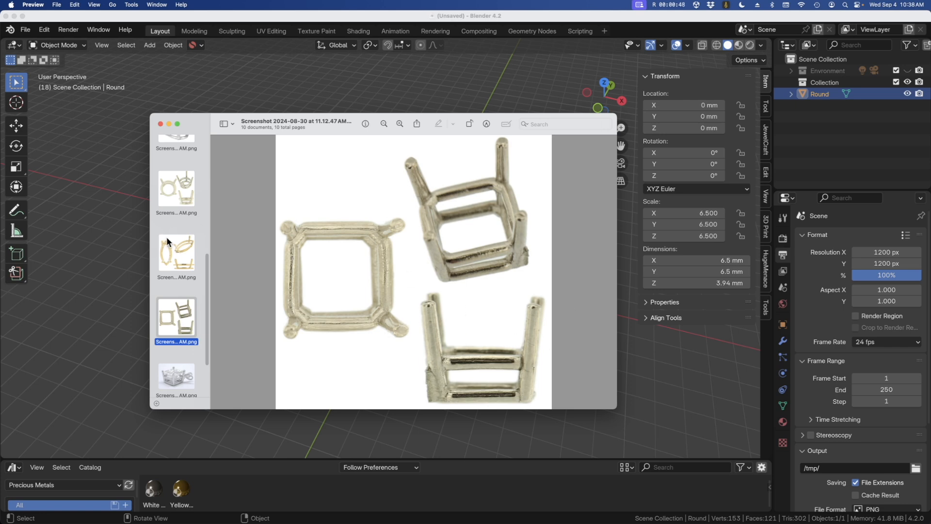
{"action": "left_click", "coordinate": [175, 199]}
{"action": "left_click", "coordinate": [179, 241]}
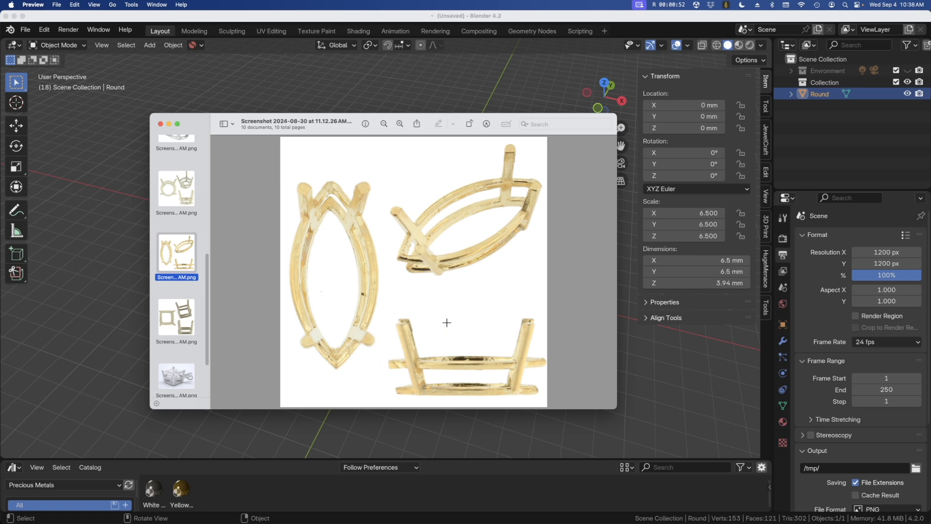
{"action": "left_click", "coordinate": [168, 191]}
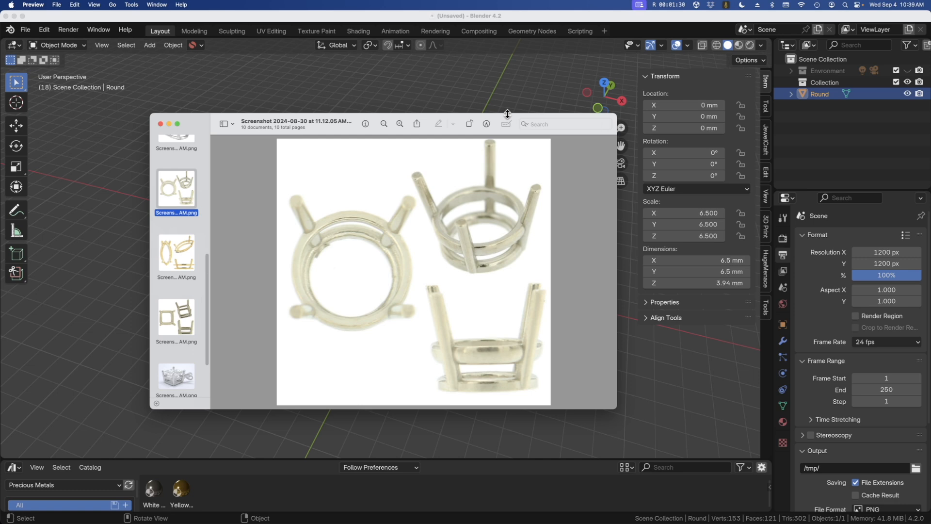
{"action": "double_click", "coordinate": [414, 115]}
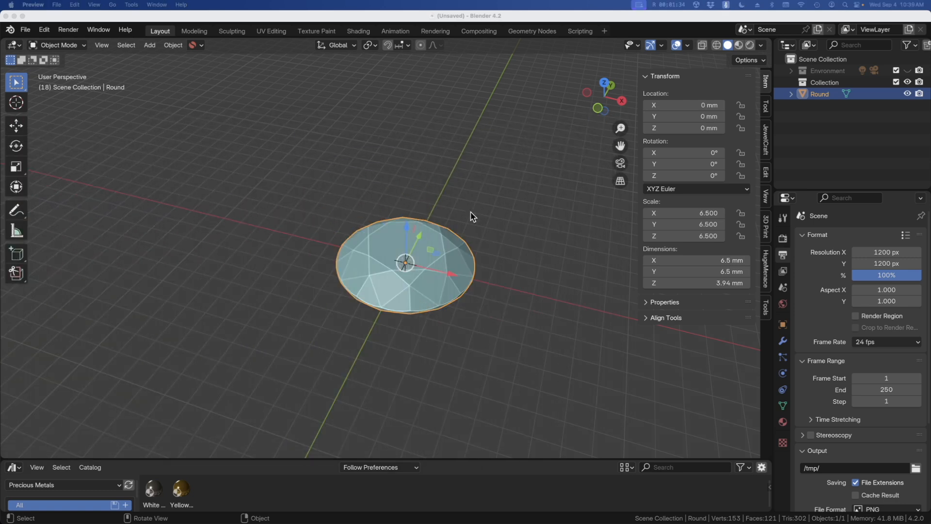
Add JewelCraft prongs to the round gem and set the prong number to 2.
{"action": "middle_click_drag", "start_coordinate": [426, 245], "coordinate": [437, 210]}
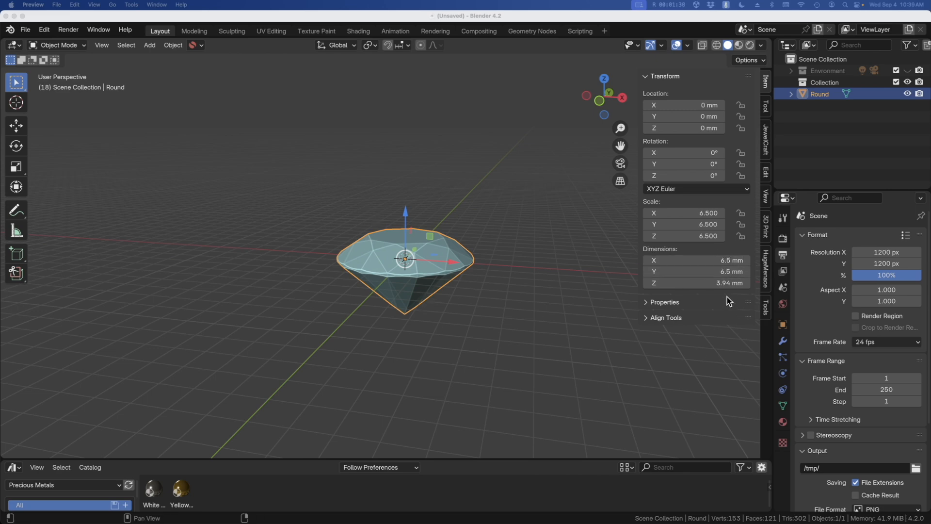
{"action": "scroll", "coordinate": [357, 246], "scroll_direction": "up", "scroll_amount": 1}
{"action": "scroll", "coordinate": [357, 245], "scroll_direction": "down", "scroll_amount": 2}
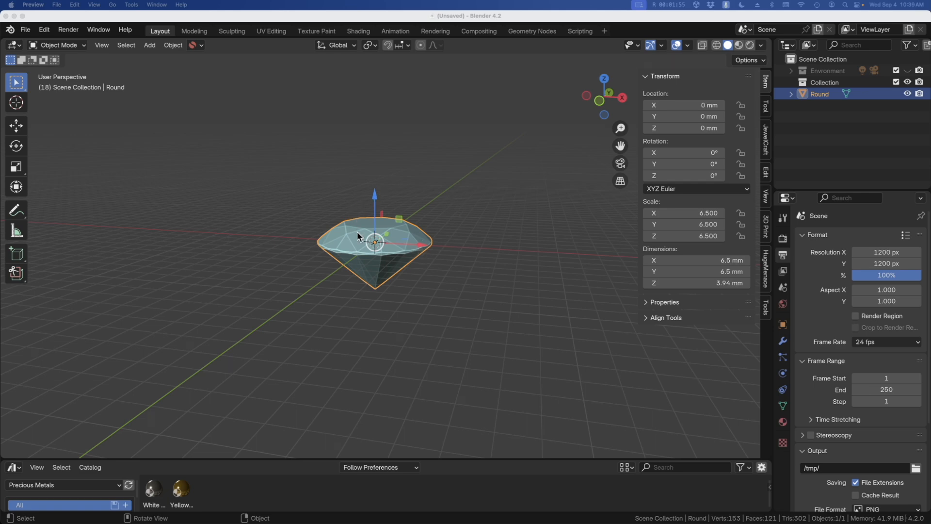
{"action": "middle_click_drag", "start_coordinate": [402, 222], "coordinate": [369, 214]}
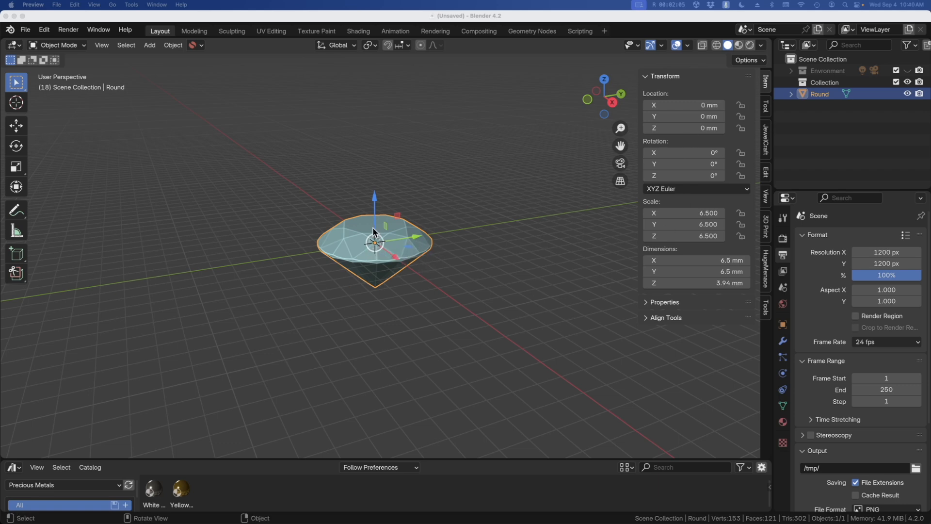
{"action": "left_click", "coordinate": [766, 140]}
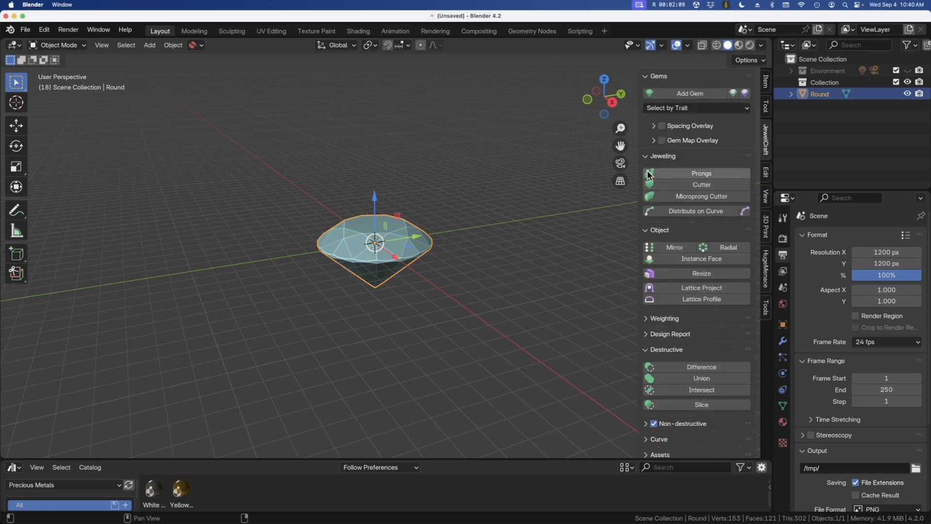
{"action": "middle_click_drag", "start_coordinate": [418, 252], "coordinate": [380, 300]}
{"action": "scroll", "coordinate": [399, 272], "scroll_direction": "up", "scroll_amount": 3}
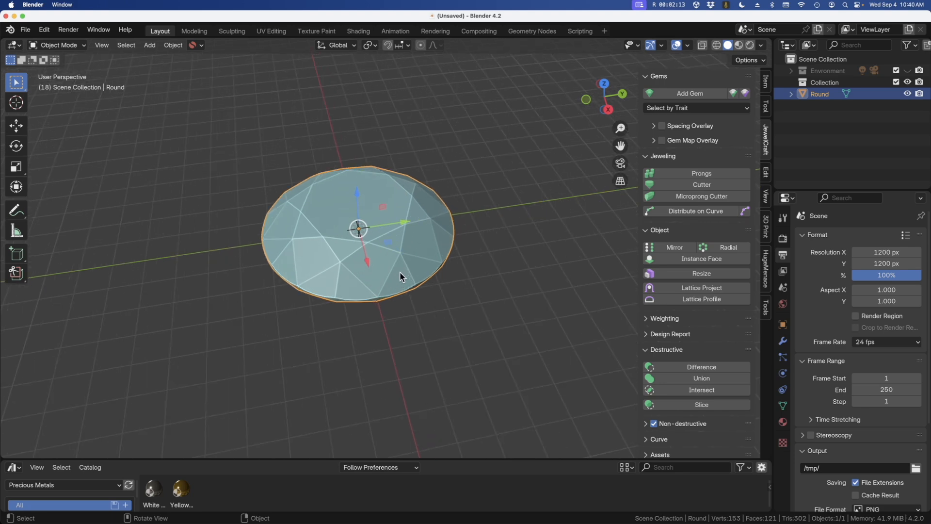
{"action": "left_click", "coordinate": [716, 174]}
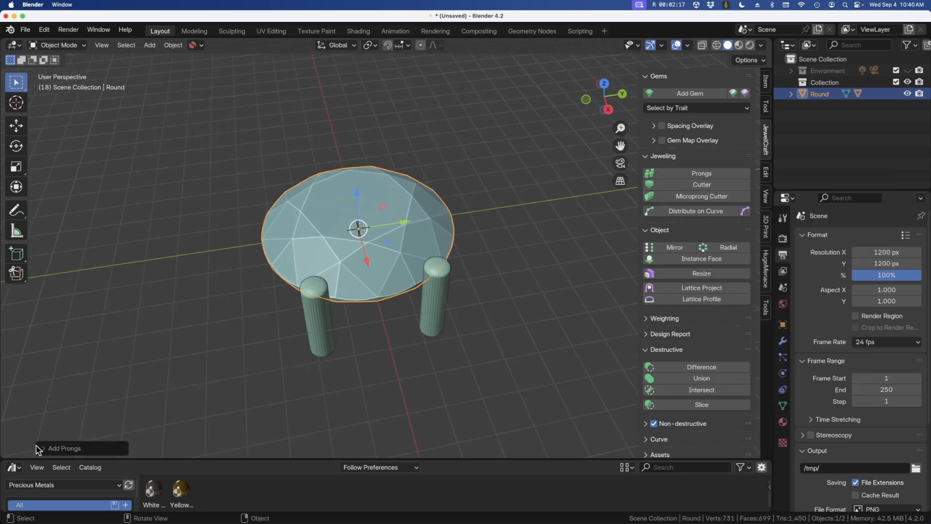
{"action": "left_click", "coordinate": [63, 448]}
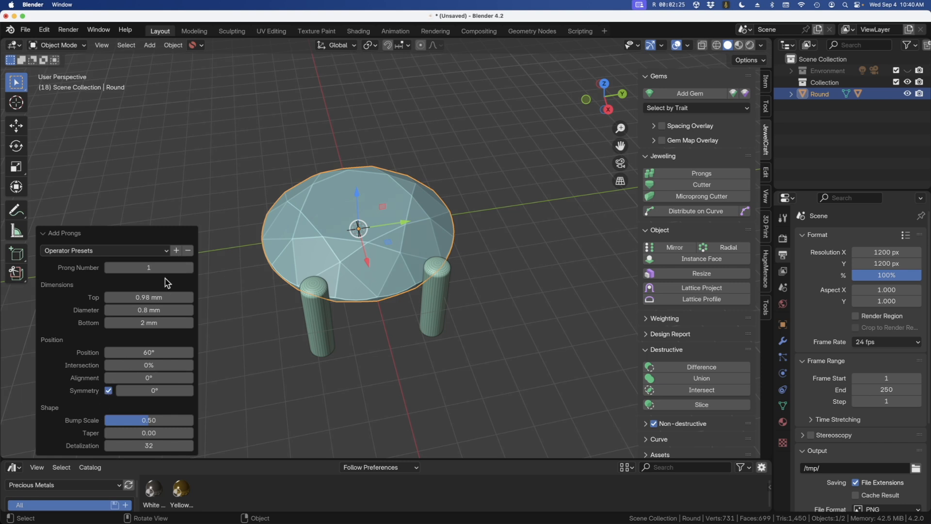
{"action": "left_click", "coordinate": [189, 267]}
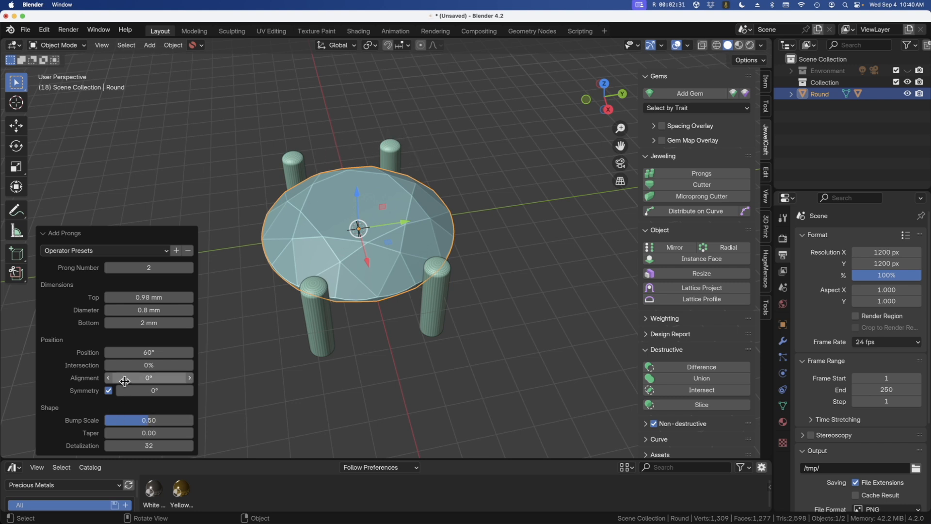
Set the prongs' position around the gem to 45°.
{"action": "left_click", "coordinate": [147, 354]}
{"action": "type", "text": "45"}
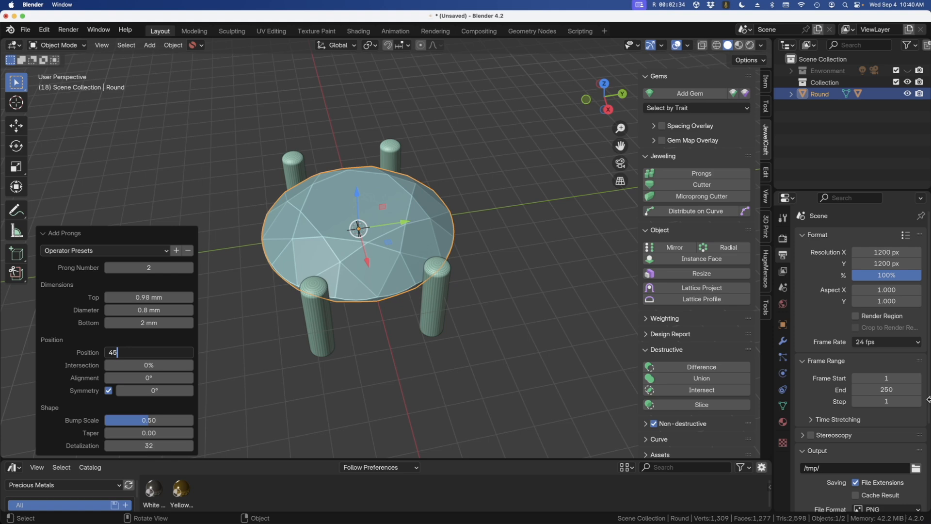
{"action": "key", "text": "Tab"}
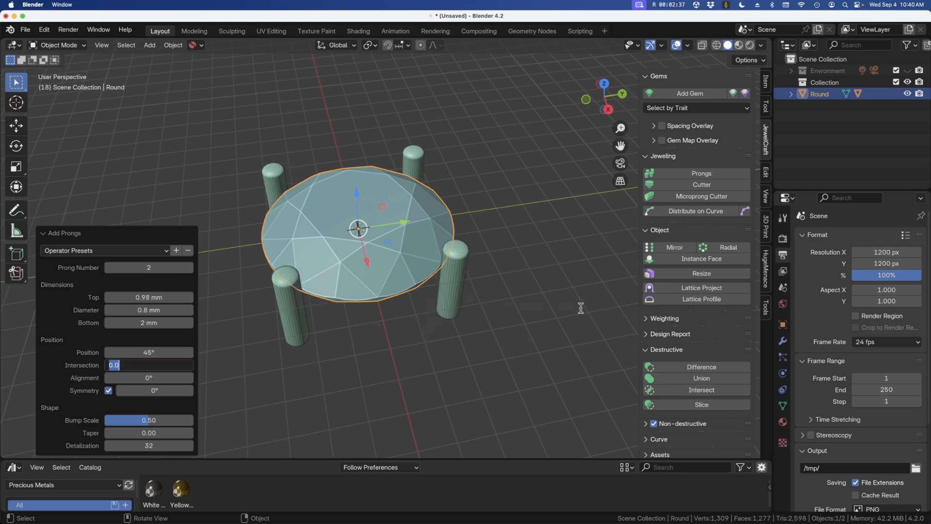
{"action": "key", "text": "Return"}
{"action": "middle_click_drag", "start_coordinate": [394, 254], "coordinate": [375, 275]}
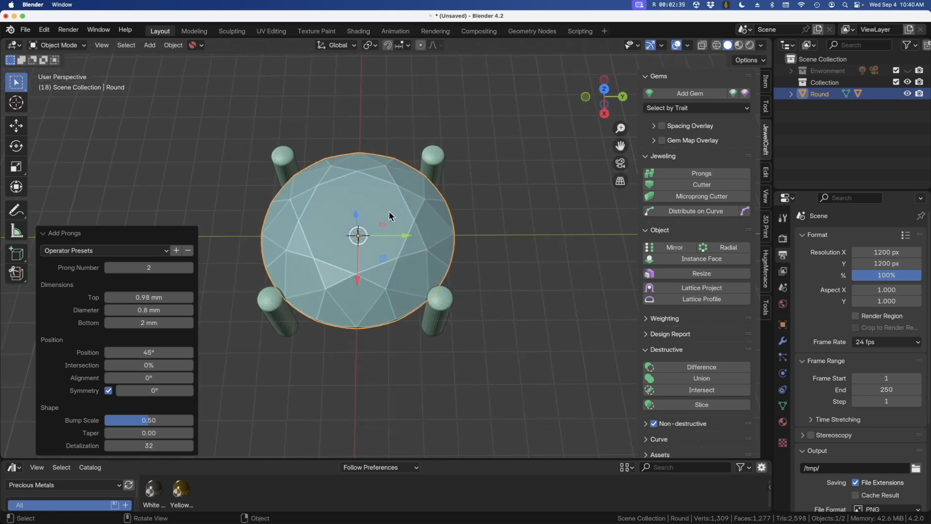
{"action": "mouse_move", "coordinate": [309, 207]}
{"action": "middle_mouse_down"}
{"action": "mouse_move", "coordinate": [326, 208]}
{"action": "mouse_move", "coordinate": [318, 209]}
{"action": "middle_mouse_up"}
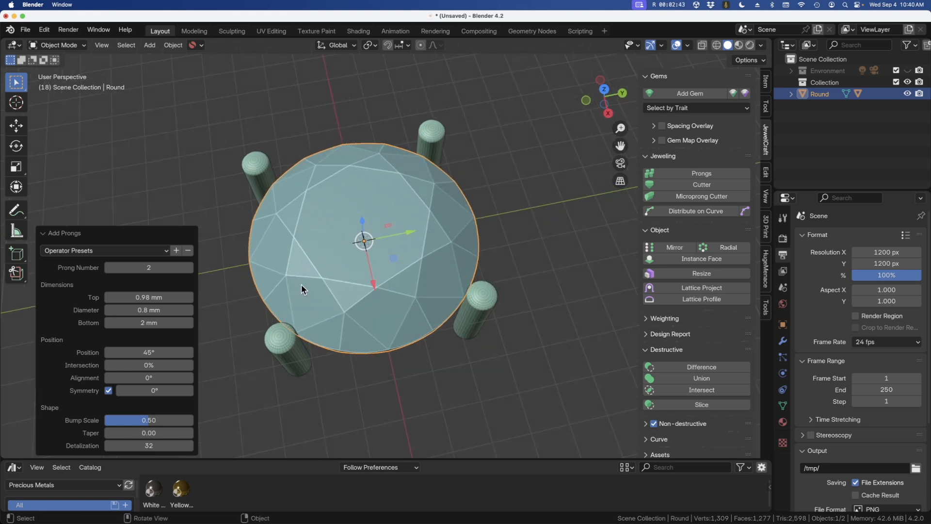
Try the prongs with symmetry turned off and a prong number of 6.
{"action": "left_click", "coordinate": [108, 390]}
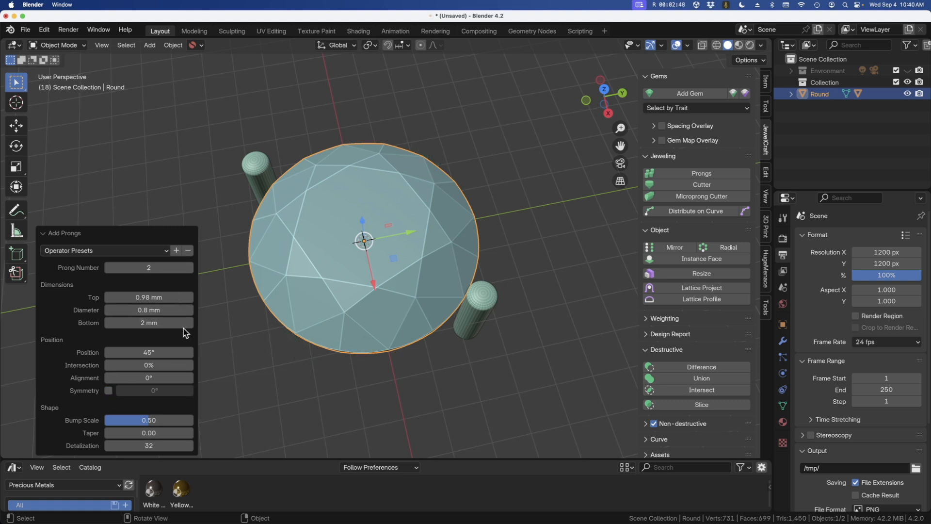
{"action": "left_click", "coordinate": [190, 268]}
{"action": "left_click", "coordinate": [191, 268]}
{"action": "left_click", "coordinate": [191, 268]}
{"action": "left_click", "coordinate": [190, 268]}
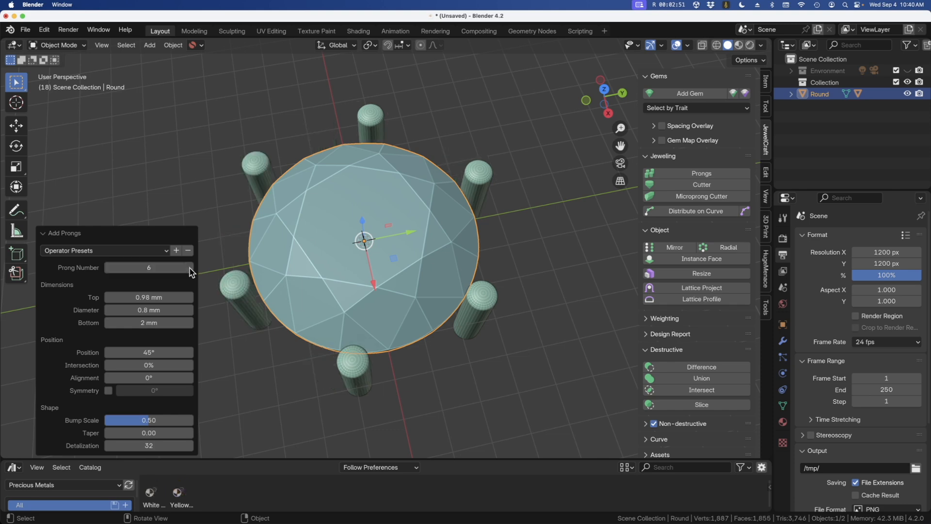
{"action": "middle_click_drag", "start_coordinate": [332, 295], "coordinate": [321, 266]}
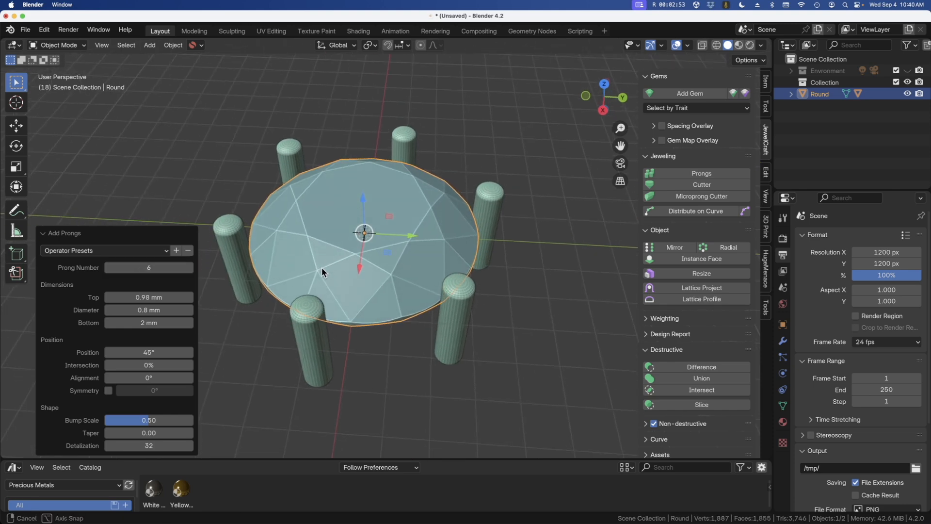
Reduce the prong number back to 2 and turn symmetry on again.
{"action": "left_click", "coordinate": [109, 268]}
{"action": "left_click", "coordinate": [109, 268]}
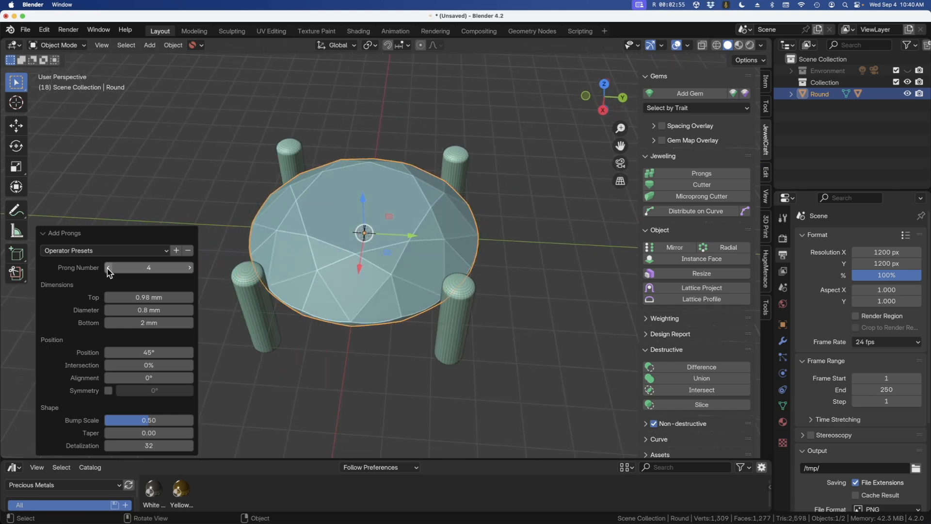
{"action": "left_click", "coordinate": [108, 268]}
{"action": "left_click", "coordinate": [108, 268]}
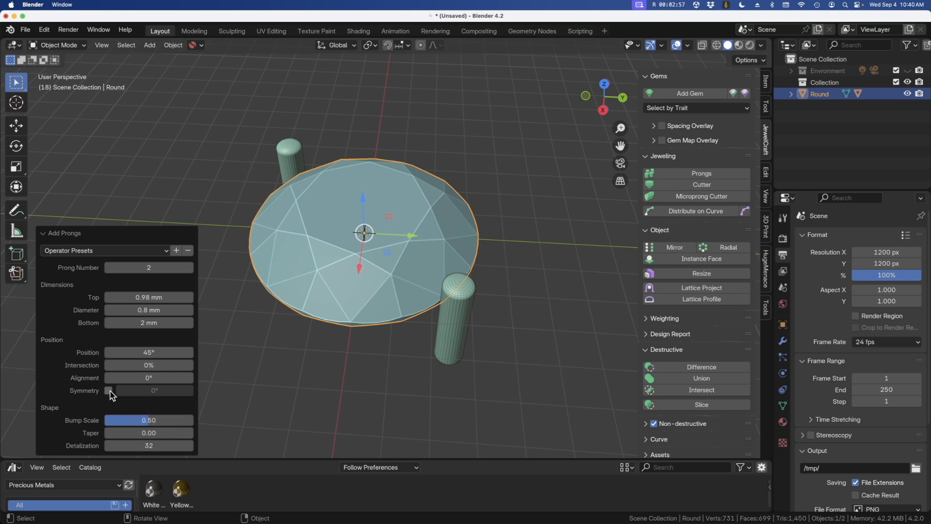
{"action": "left_click", "coordinate": [108, 390]}
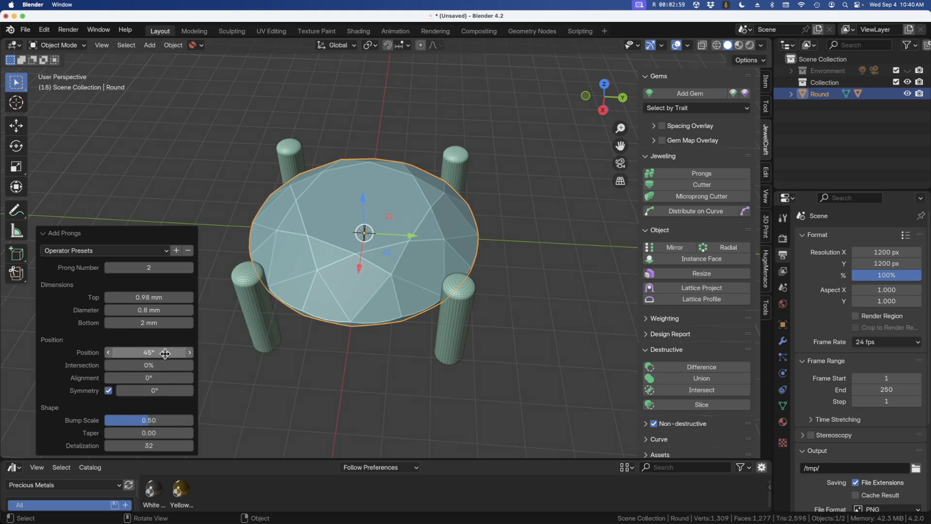
Examine the prongs' placement and height against the gem from above, in perspective and from the front.
{"action": "middle_click_drag", "start_coordinate": [401, 345], "coordinate": [406, 399]}
{"action": "key", "text": "KP_7"}
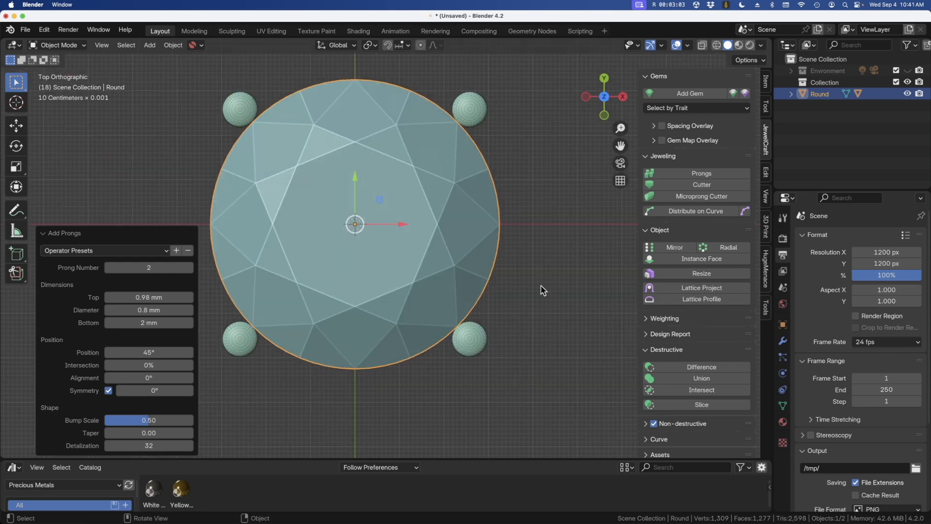
{"action": "scroll", "coordinate": [540, 285], "scroll_direction": "down", "scroll_amount": 2}
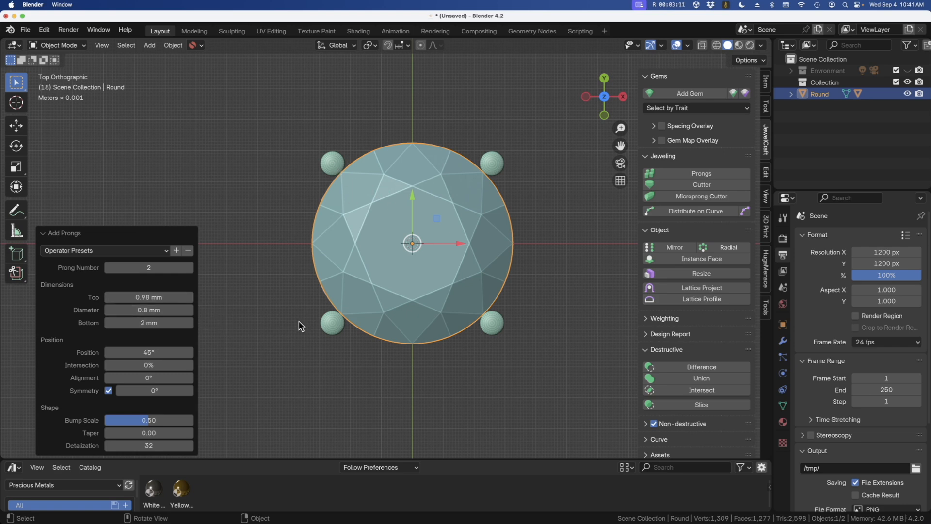
{"action": "middle_click_drag", "start_coordinate": [339, 325], "coordinate": [352, 226]}
{"action": "scroll", "coordinate": [352, 222], "scroll_direction": "up", "scroll_amount": 1}
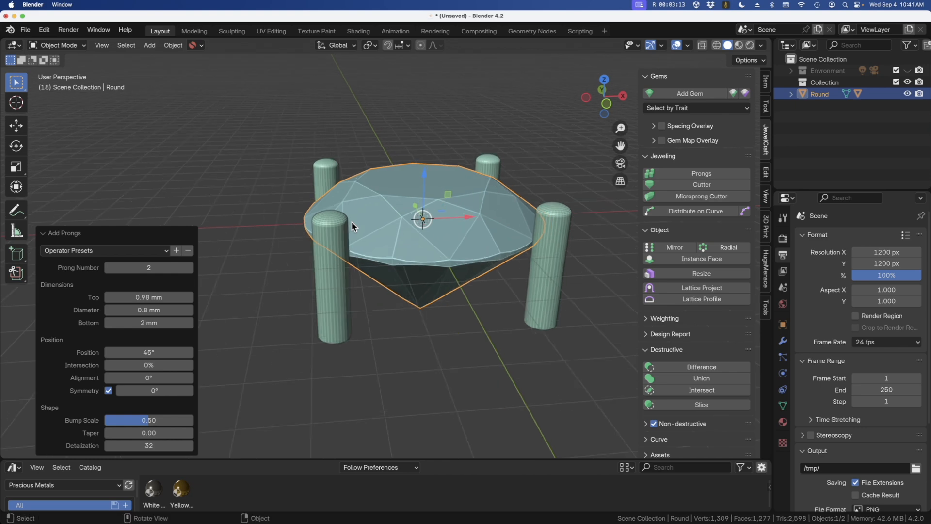
{"action": "key", "text": "KP_1"}
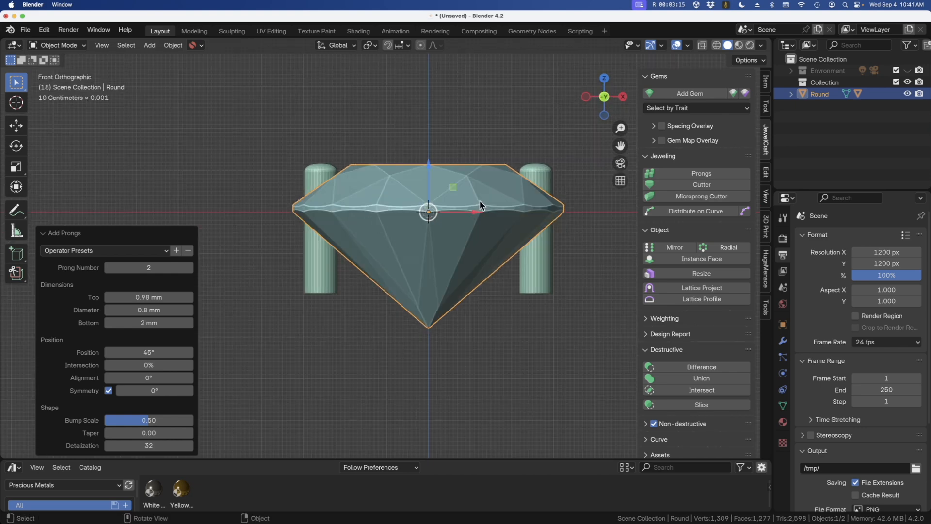
{"action": "middle_click_drag", "start_coordinate": [480, 201], "coordinate": [475, 209]}
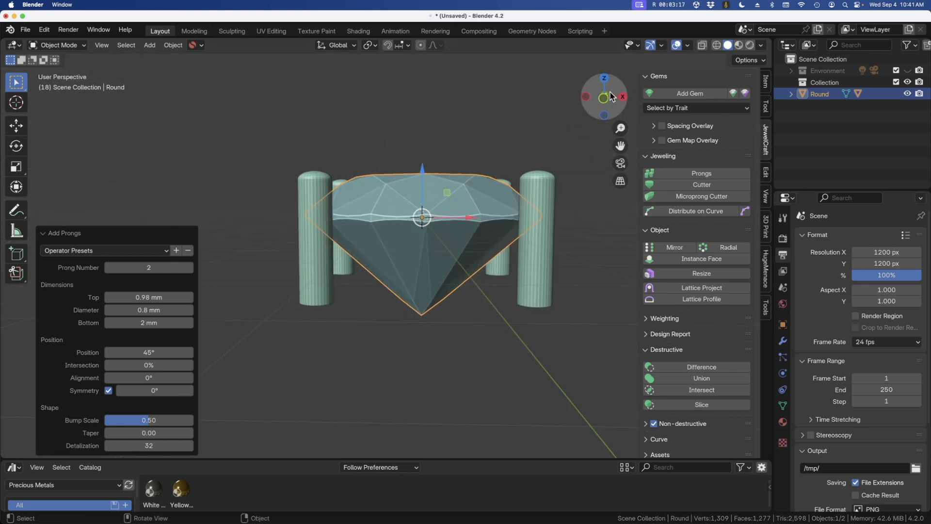
{"action": "left_click_drag", "start_coordinate": [606, 103], "coordinate": [458, 274]}
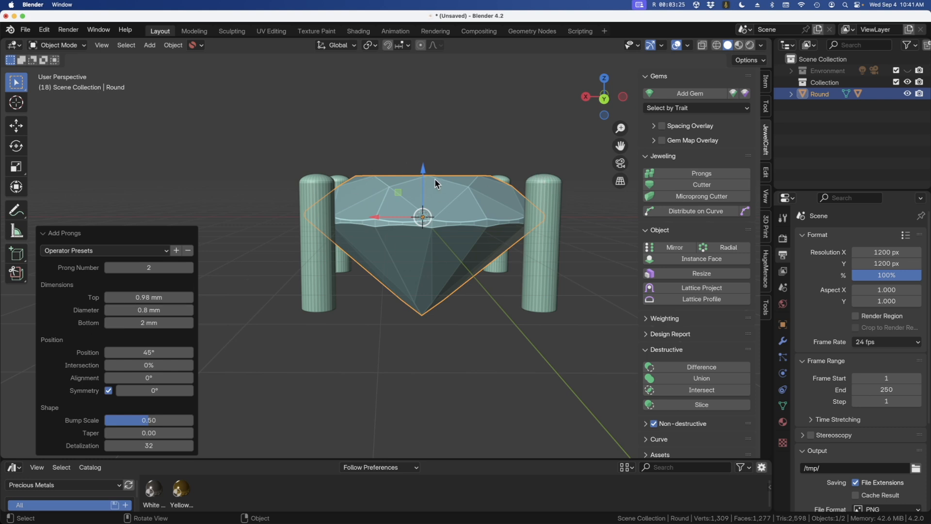
Set the prongs' top dimension to 1.2 mm.
{"action": "double_click", "coordinate": [107, 297]}
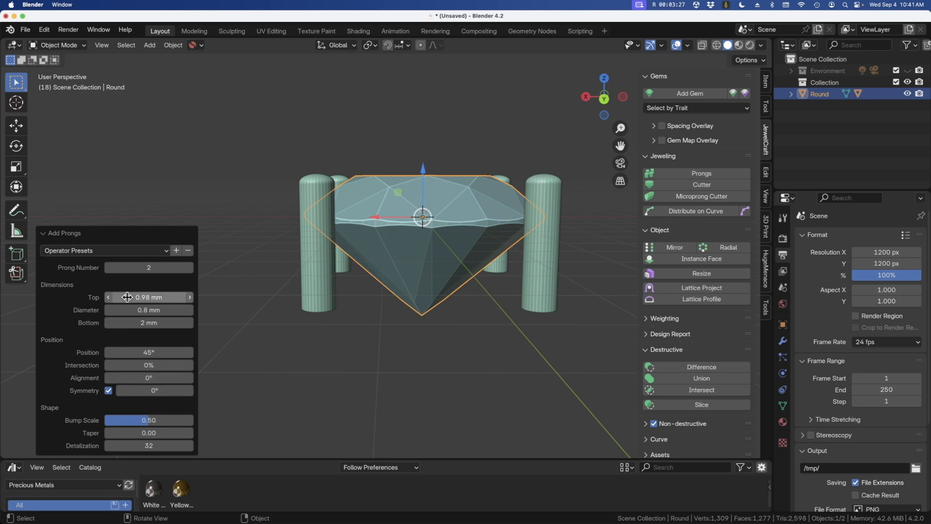
{"action": "type", "text": "1.1"}
{"action": "key", "text": "Return"}
{"action": "left_click_drag", "start_coordinate": [122, 294], "coordinate": [138, 293]}
Set the prongs' detalization to 64 and their bump scale to about 0.87.
{"action": "left_click_drag", "start_coordinate": [121, 442], "coordinate": [137, 443]}
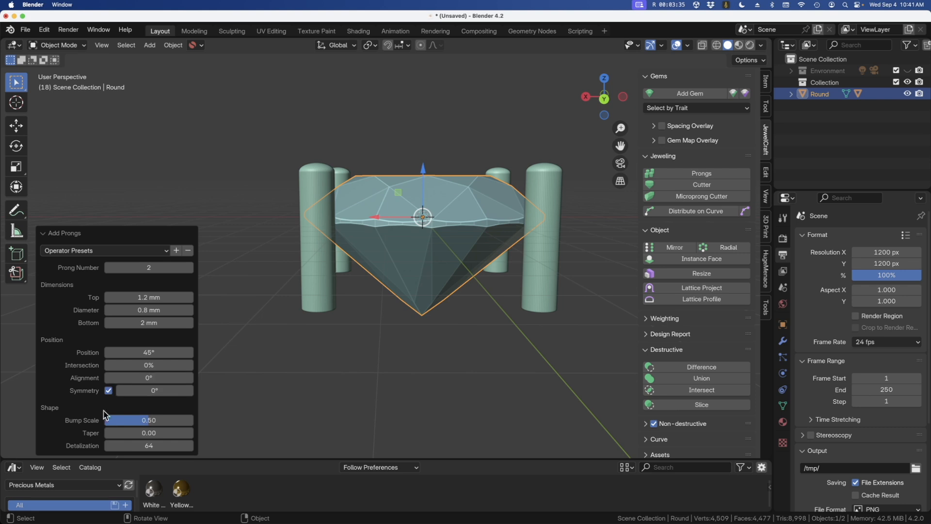
{"action": "left_click_drag", "start_coordinate": [164, 420], "coordinate": [184, 420]}
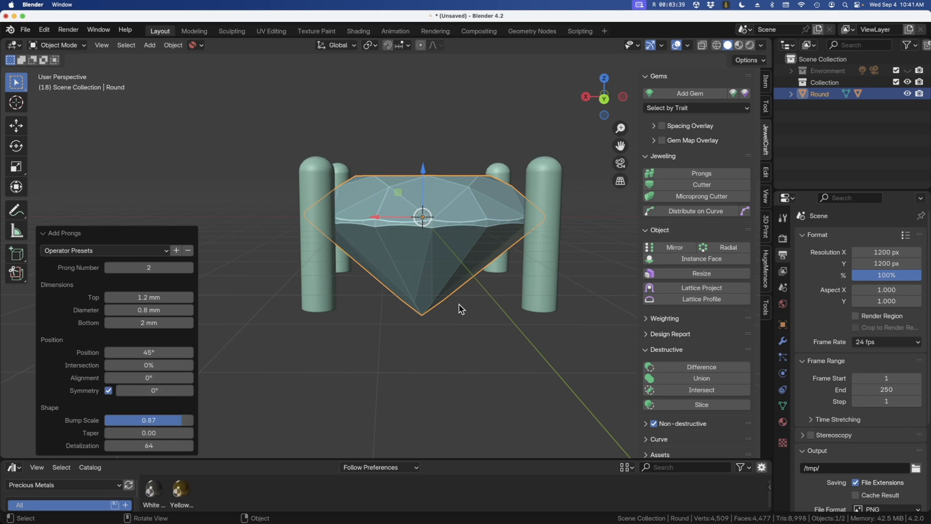
{"action": "key", "text": "KP_1"}
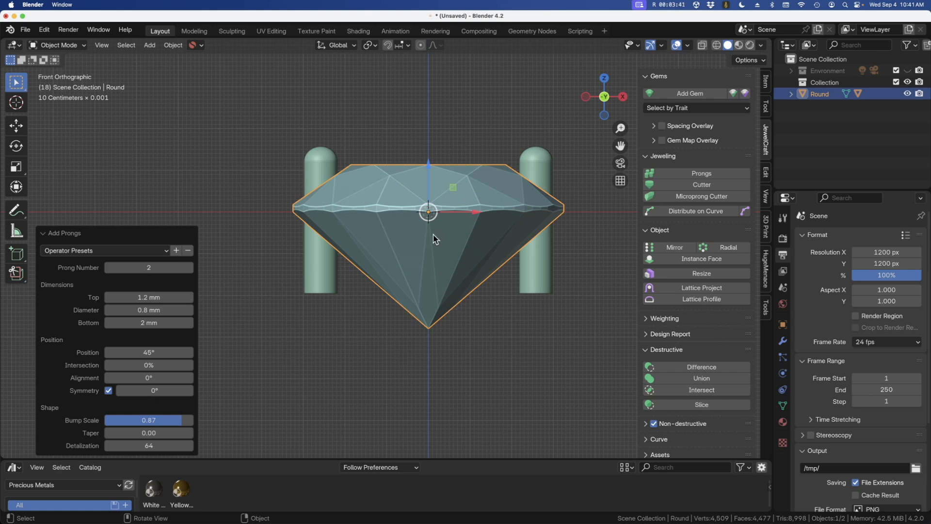
{"action": "scroll", "coordinate": [435, 239], "scroll_direction": "down", "scroll_amount": 2}
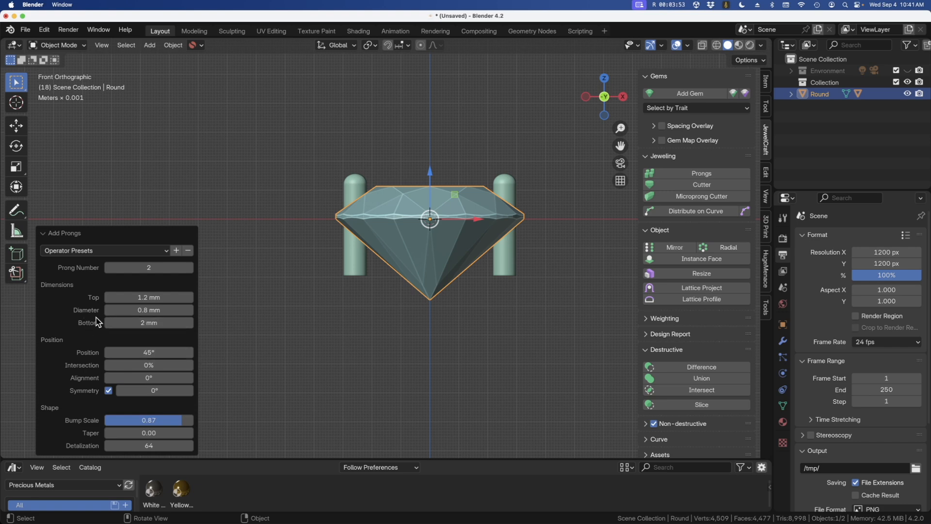
Extend the prongs downward by setting their bottom dimension to 4.5 mm.
{"action": "left_click_drag", "start_coordinate": [111, 323], "coordinate": [228, 323]}
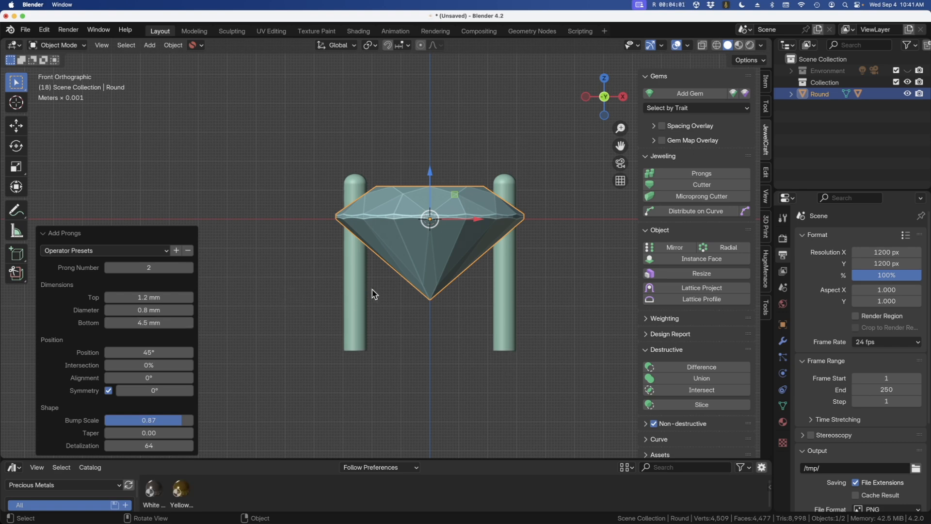
{"action": "middle_click_drag", "start_coordinate": [375, 294], "coordinate": [395, 322]}
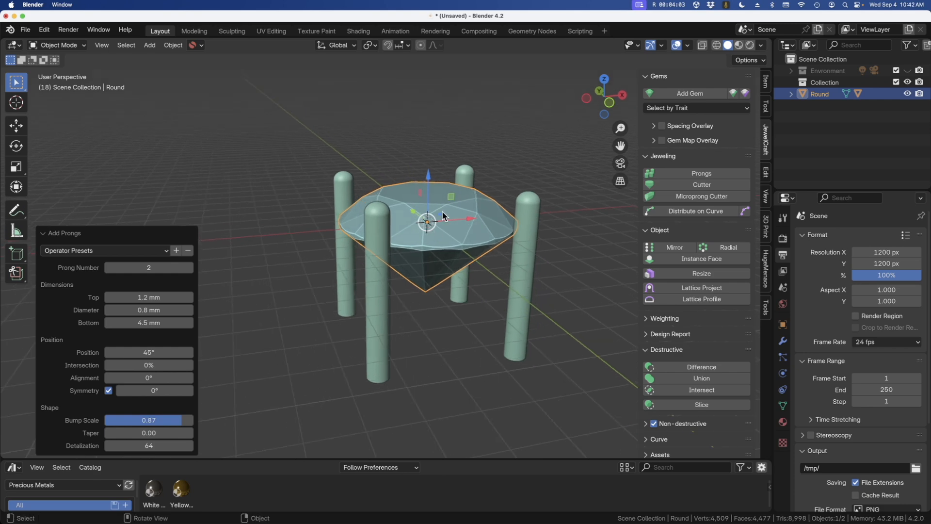
{"action": "middle_click_drag", "start_coordinate": [445, 224], "coordinate": [407, 247]}
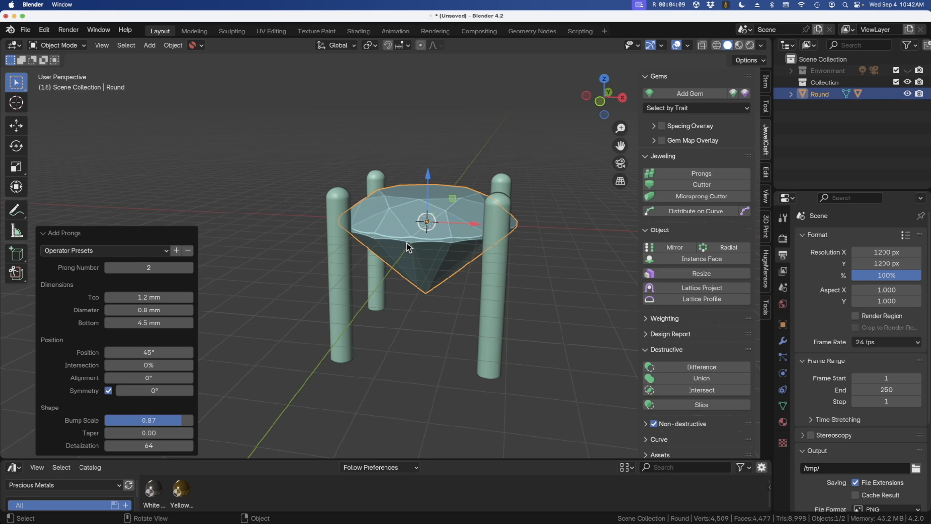
Move the prongs into the gem's edge by setting their intersection to about 43%.
{"action": "key", "text": "KP_7"}
{"action": "scroll", "coordinate": [302, 312], "scroll_direction": "down", "scroll_amount": 3}
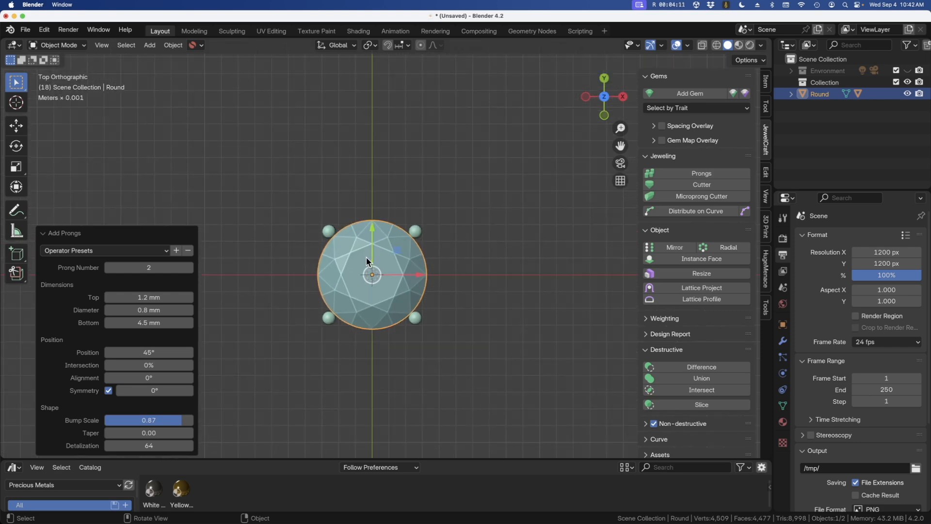
{"action": "scroll", "coordinate": [370, 273], "scroll_direction": "up", "scroll_amount": 5}
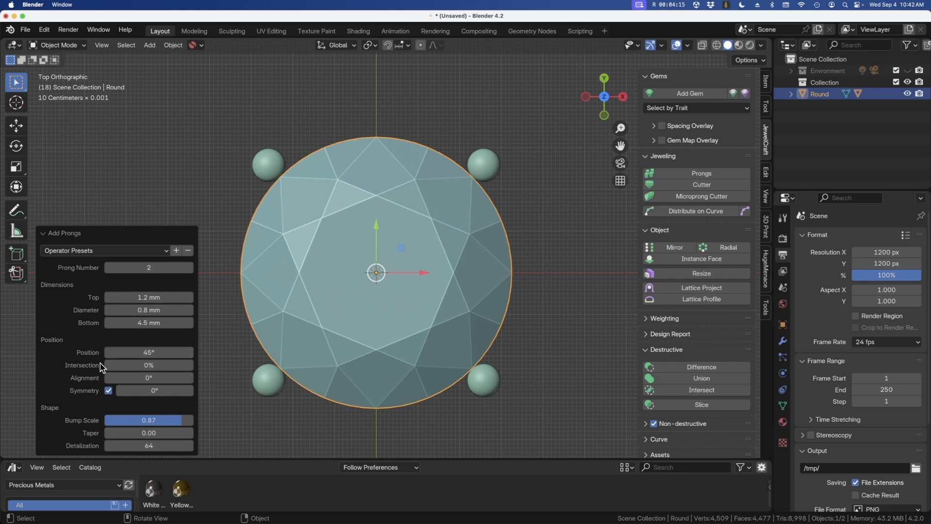
{"action": "scroll", "coordinate": [304, 387], "scroll_direction": "up", "scroll_amount": 1}
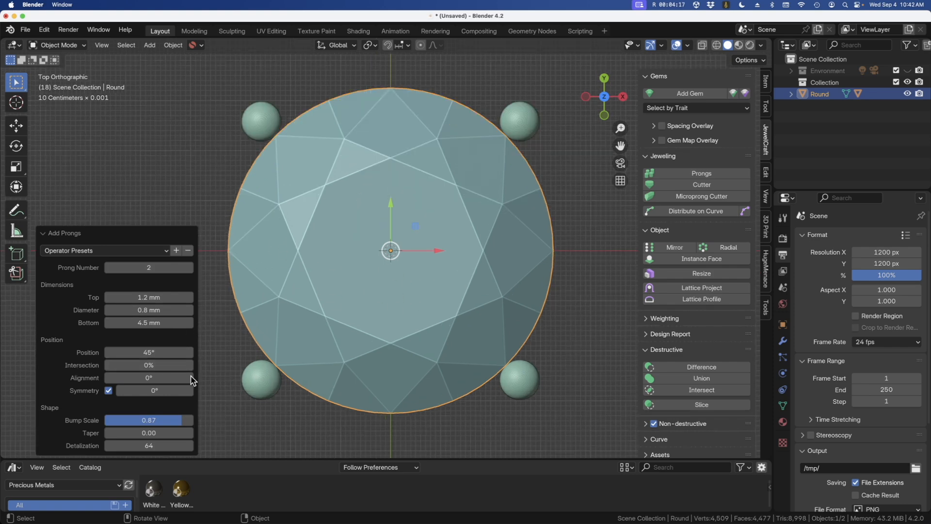
{"action": "left_click_drag", "start_coordinate": [121, 369], "coordinate": [182, 368]}
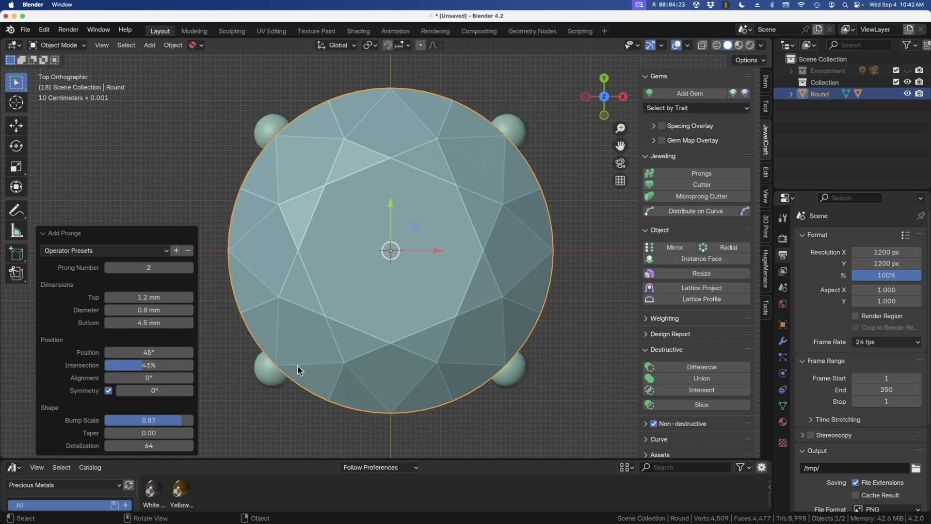
Set the prongs' diameter to 1 mm.
{"action": "middle_click_drag", "start_coordinate": [297, 365], "coordinate": [304, 284]}
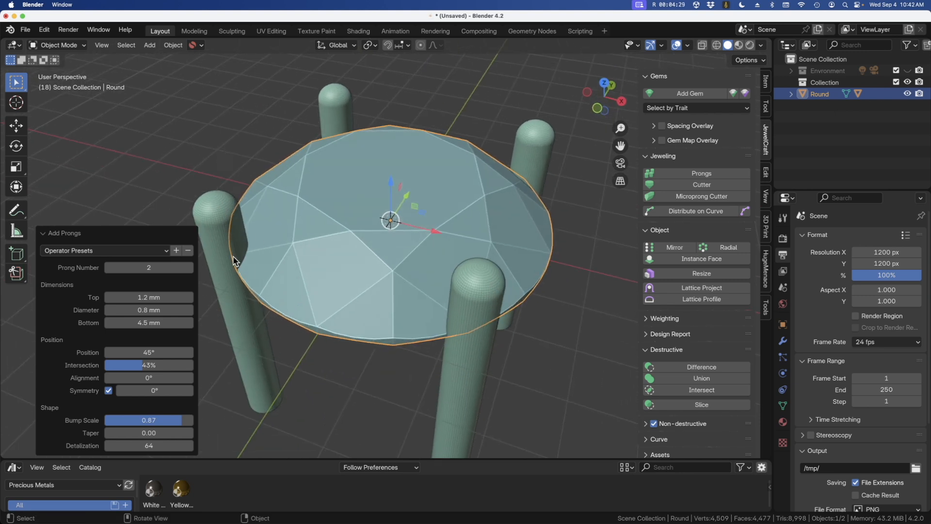
{"action": "middle_click_drag", "start_coordinate": [248, 293], "coordinate": [339, 281]}
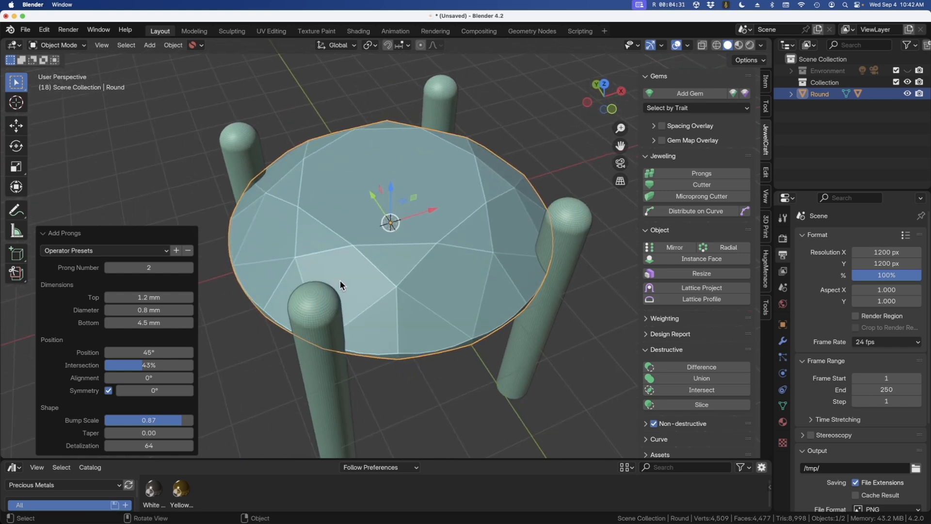
{"action": "double_click", "coordinate": [139, 311]}
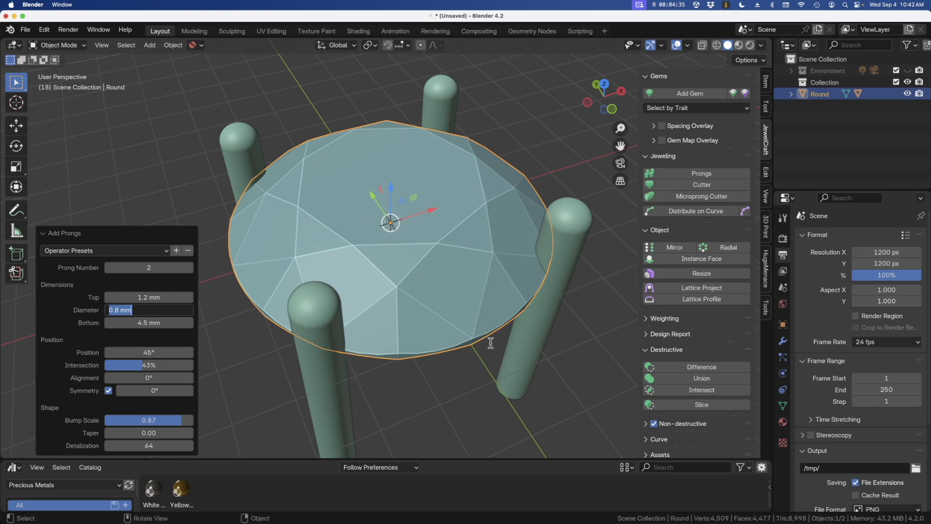
{"action": "type", "text": "1"}
{"action": "key", "text": "Return"}
Examine the prongs' thickness and fit around the gem in perspective, from the front and from above.
{"action": "middle_click_drag", "start_coordinate": [539, 338], "coordinate": [479, 215]}
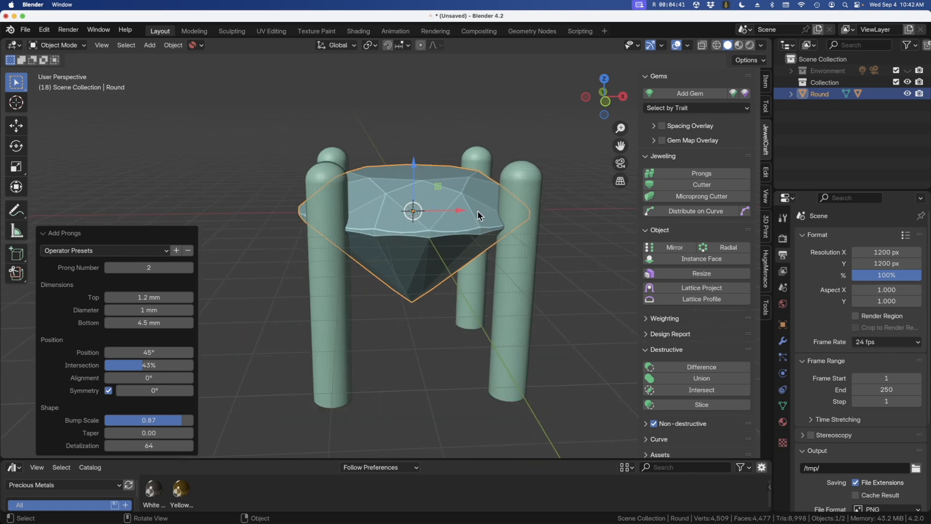
{"action": "middle_click_drag", "start_coordinate": [436, 195], "coordinate": [436, 215]}
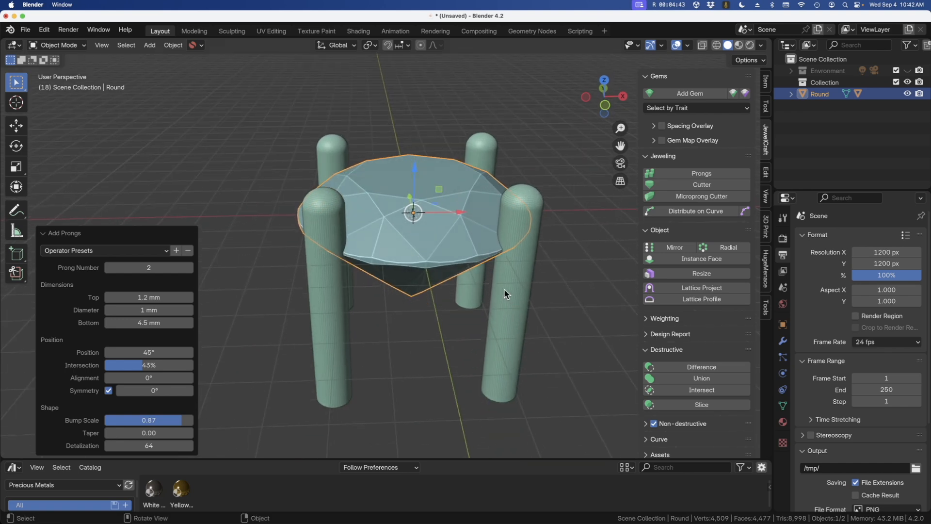
{"action": "middle_click_drag", "start_coordinate": [505, 289], "coordinate": [451, 285]}
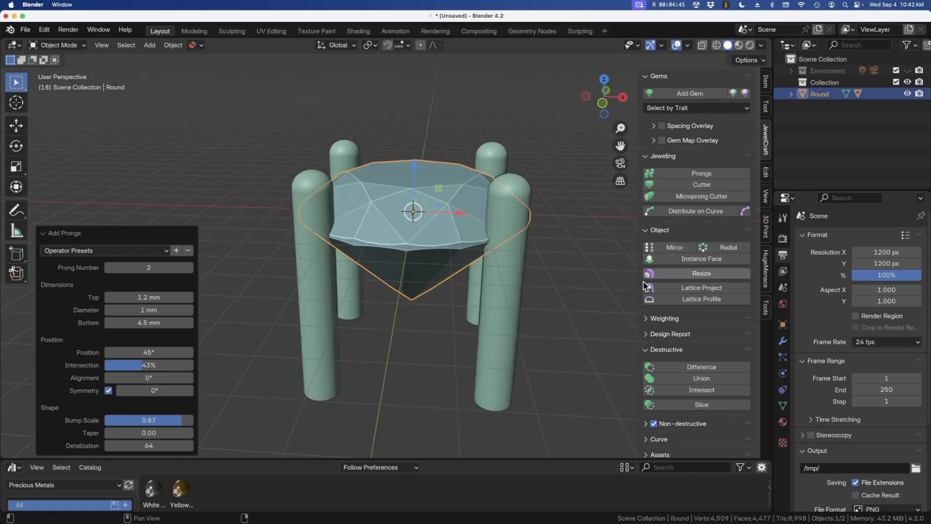
{"action": "scroll", "coordinate": [409, 158], "scroll_direction": "down", "scroll_amount": 2}
{"action": "key", "text": "KP_1"}
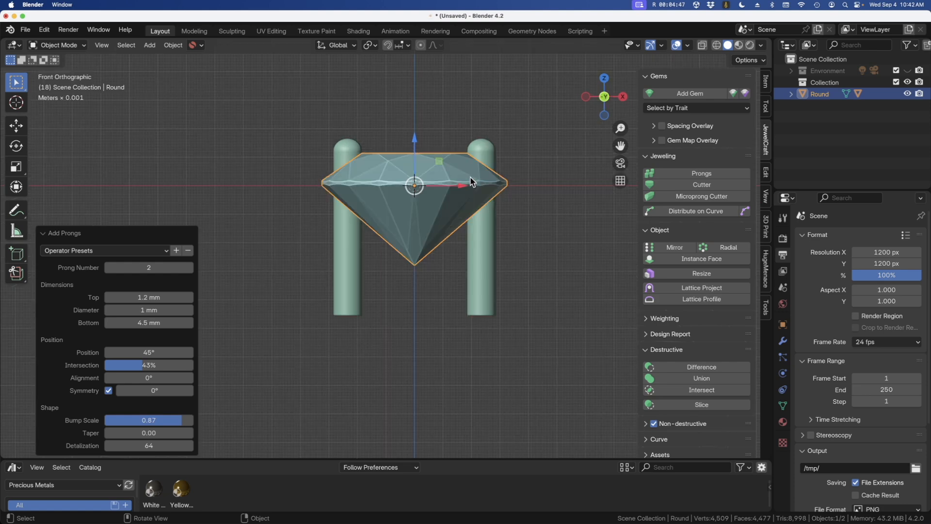
{"action": "key", "text": "KP_7"}
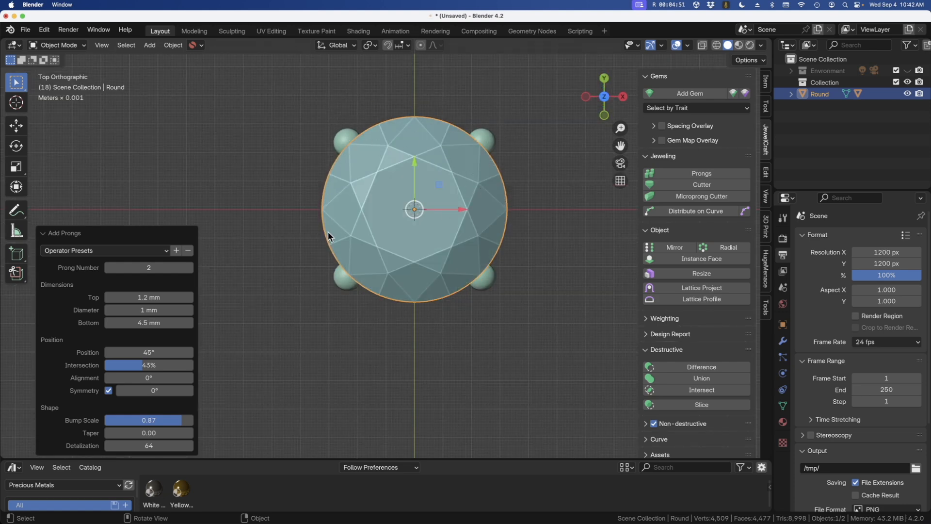
{"action": "mouse_move", "coordinate": [446, 230]}
{"action": "middle_mouse_down"}
{"action": "mouse_move", "coordinate": [444, 187]}
{"action": "mouse_move", "coordinate": [456, 262]}
{"action": "mouse_move", "coordinate": [460, 235]}
{"action": "mouse_move", "coordinate": [493, 215]}
{"action": "mouse_move", "coordinate": [444, 225]}
{"action": "middle_mouse_up"}
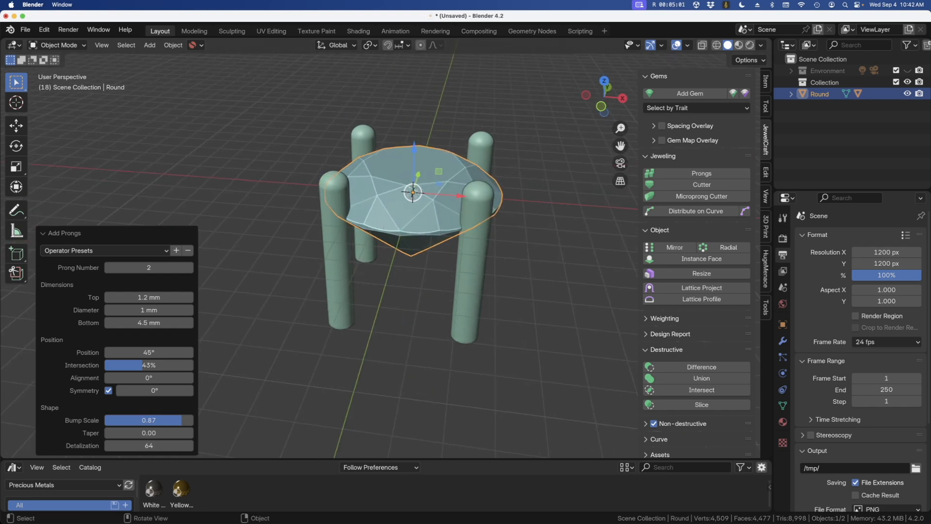
Check the reference photo of the round four-prong basket setting in Preview and move it out of the way.
{"action": "left_click", "coordinate": [16, 291]}
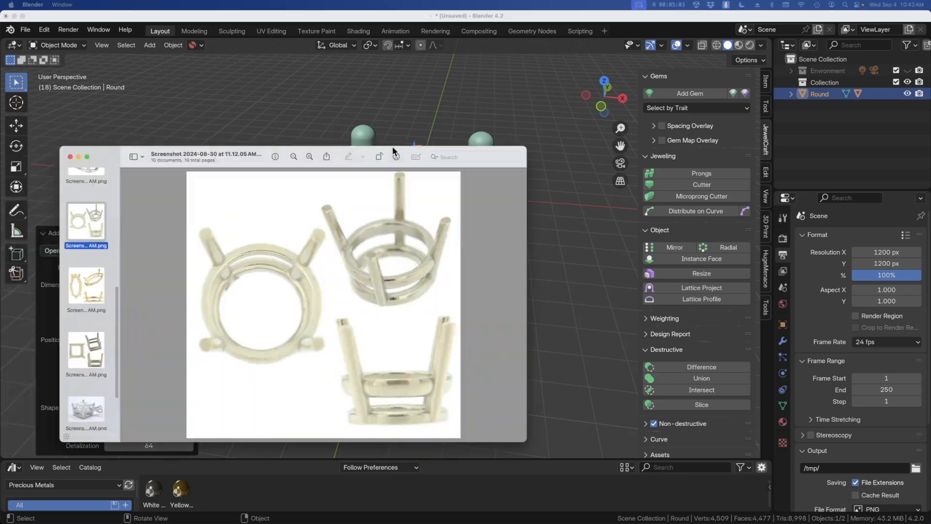
{"action": "left_click_drag", "start_coordinate": [392, 148], "coordinate": [435, 115]}
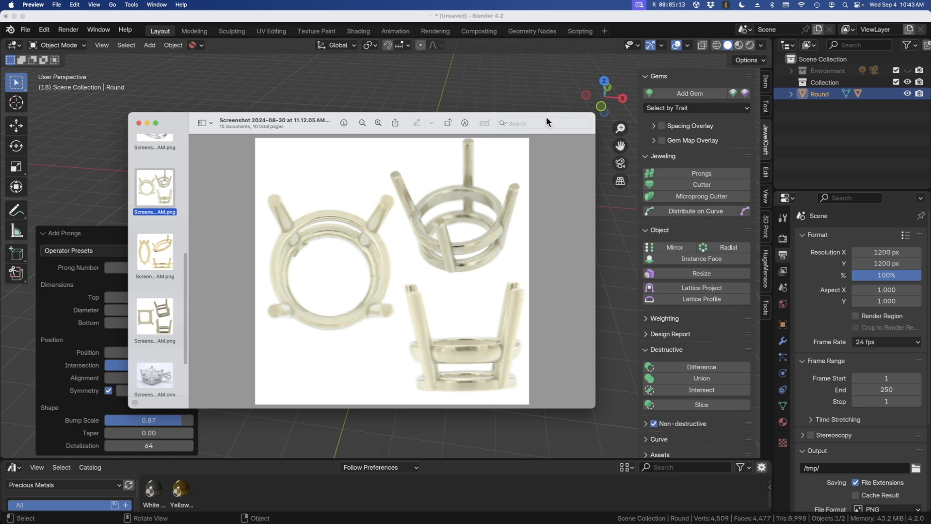
{"action": "left_click_drag", "start_coordinate": [546, 117], "coordinate": [0, 127]}
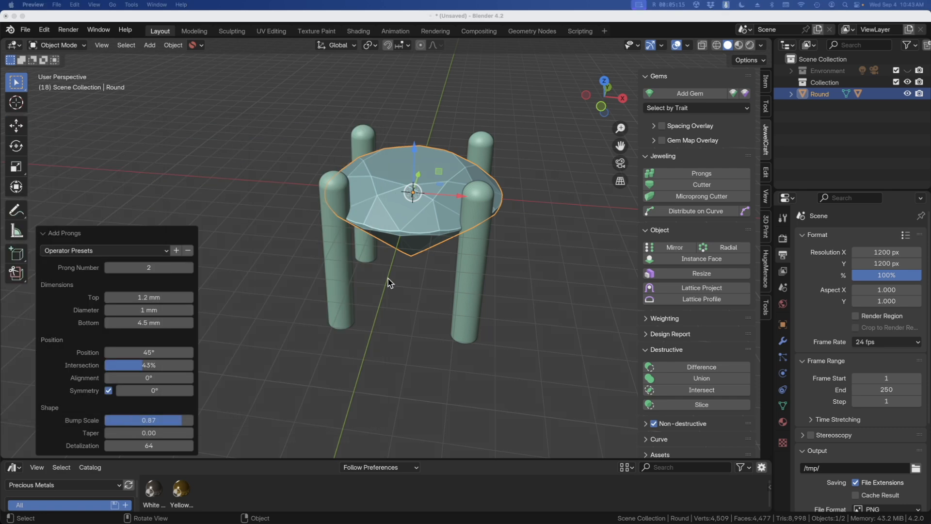
Back in Blender, add a torus at the gem's centre with 57 major segments and 61 minor segments.
{"action": "middle_click_drag", "start_coordinate": [388, 278], "coordinate": [388, 246]}
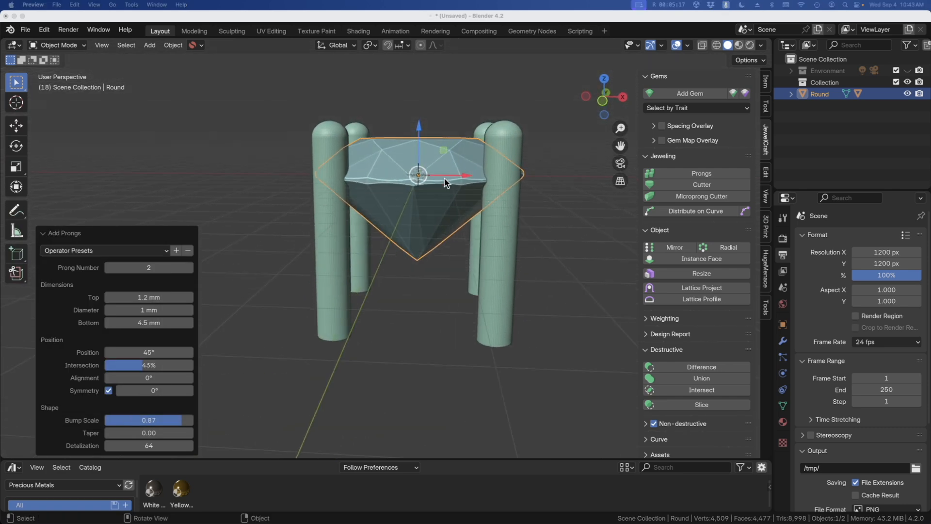
{"action": "left_click", "coordinate": [278, 109]}
{"action": "key", "text": "shift+a"}
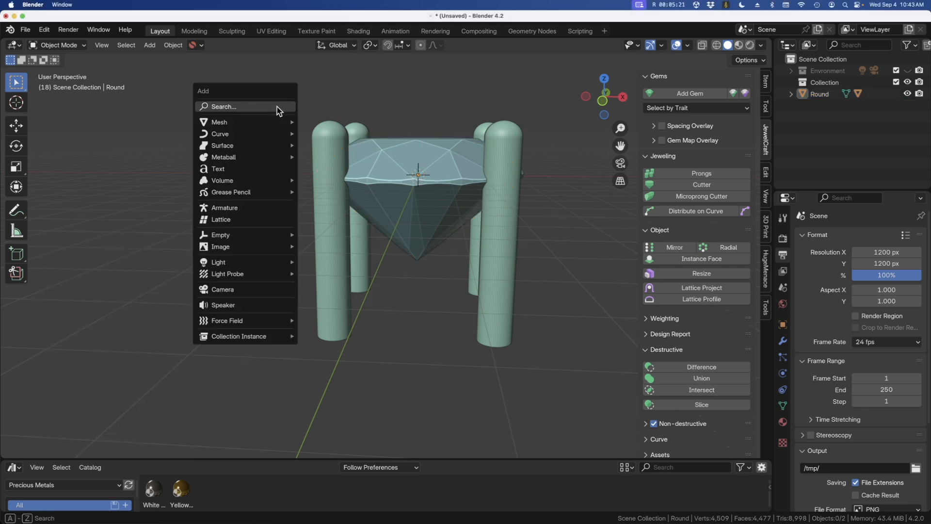
{"action": "mouse_move", "coordinate": [254, 125]}
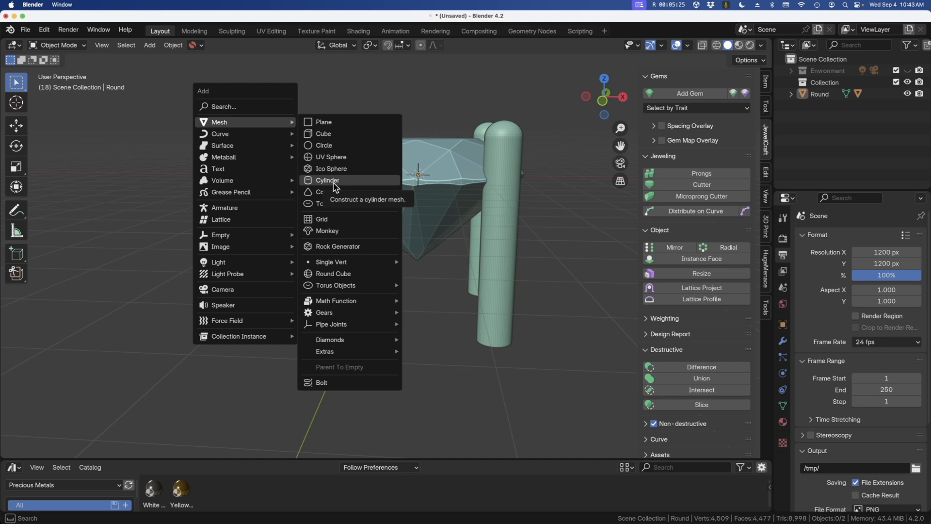
{"action": "left_click", "coordinate": [333, 205]}
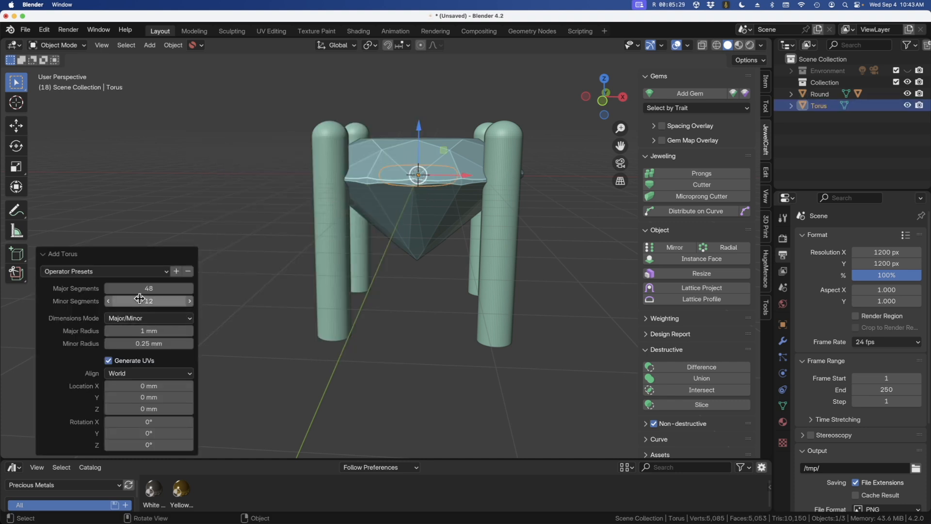
{"action": "left_click_drag", "start_coordinate": [149, 301], "coordinate": [184, 301]}
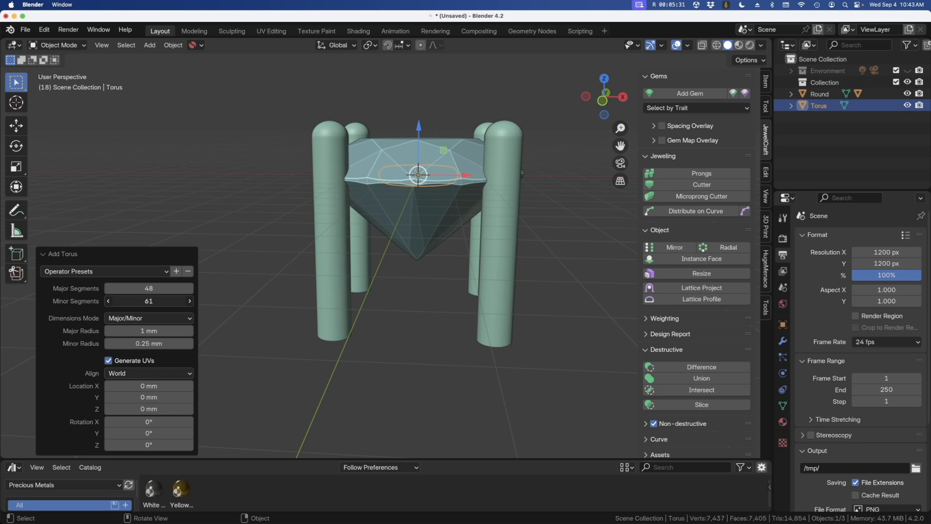
{"action": "left_click_drag", "start_coordinate": [131, 289], "coordinate": [132, 292]}
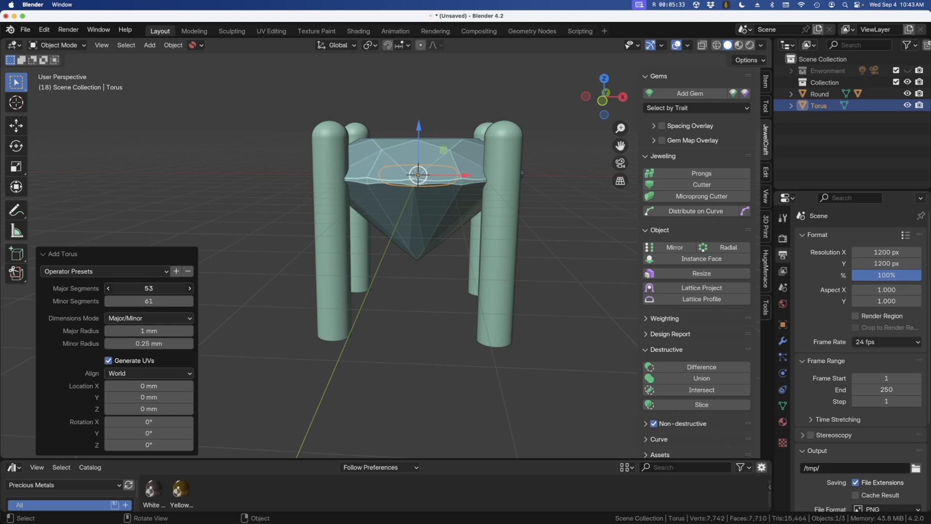
Set the torus's major radius to 3.2 mm and its minor radius to 0.4 mm.
{"action": "left_click_drag", "start_coordinate": [139, 329], "coordinate": [203, 329]}
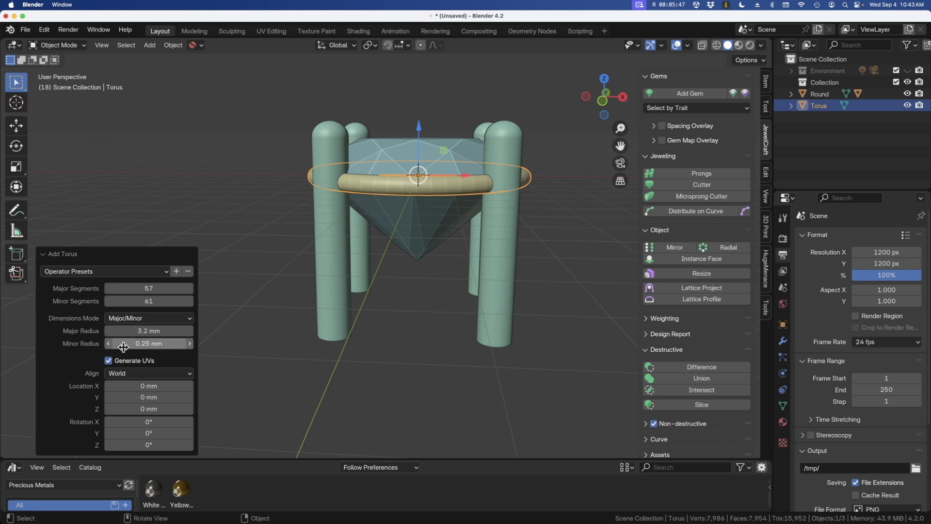
{"action": "mouse_move", "coordinate": [123, 347]}
{"action": "left_mouse_down"}
{"action": "mouse_move", "coordinate": [184, 347]}
{"action": "mouse_move", "coordinate": [134, 347]}
{"action": "left_mouse_up"}
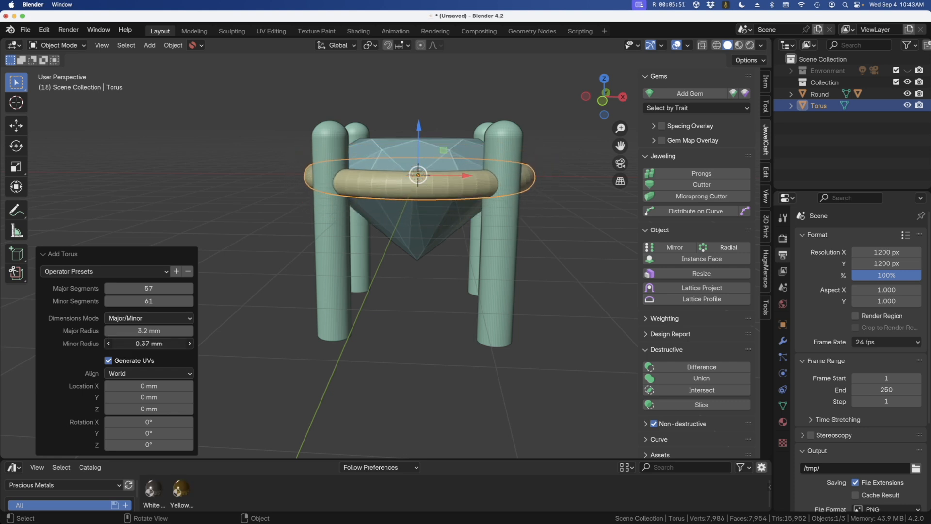
{"action": "left_click", "coordinate": [149, 343]}
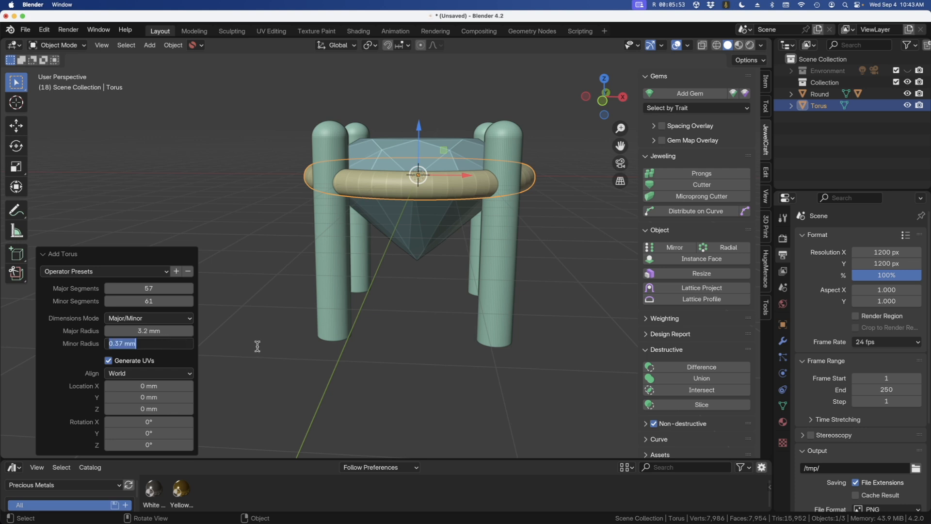
{"action": "type", "text": "0.4"}
{"action": "key", "text": "Return"}
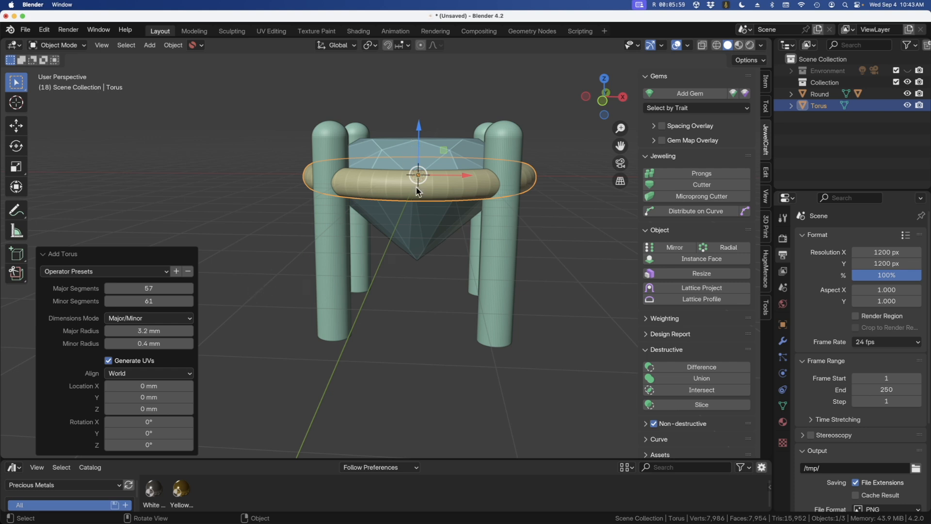
Move the torus straight down along Z by about 1.09 mm, below the gem's girdle.
{"action": "left_click_drag", "start_coordinate": [420, 131], "coordinate": [418, 163]}
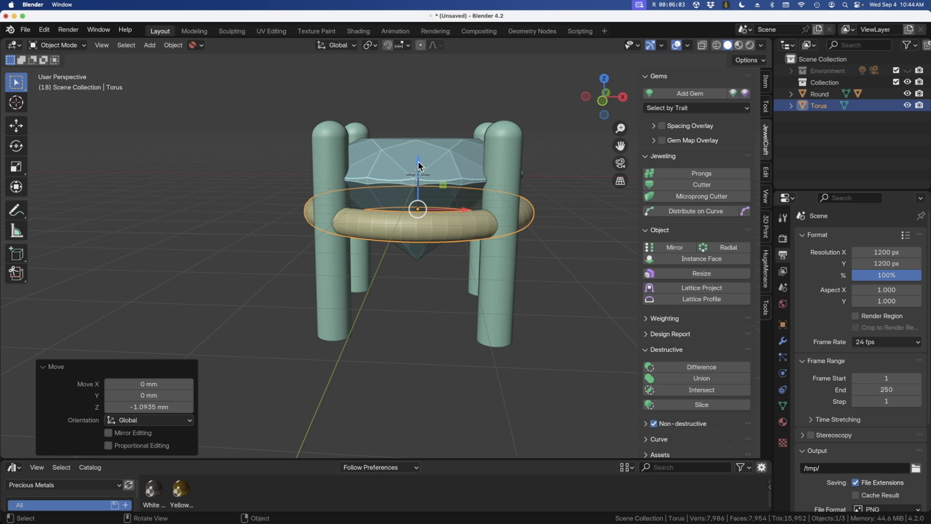
{"action": "key", "text": "KP_1"}
{"action": "middle_click_drag", "start_coordinate": [417, 165], "coordinate": [409, 183]}
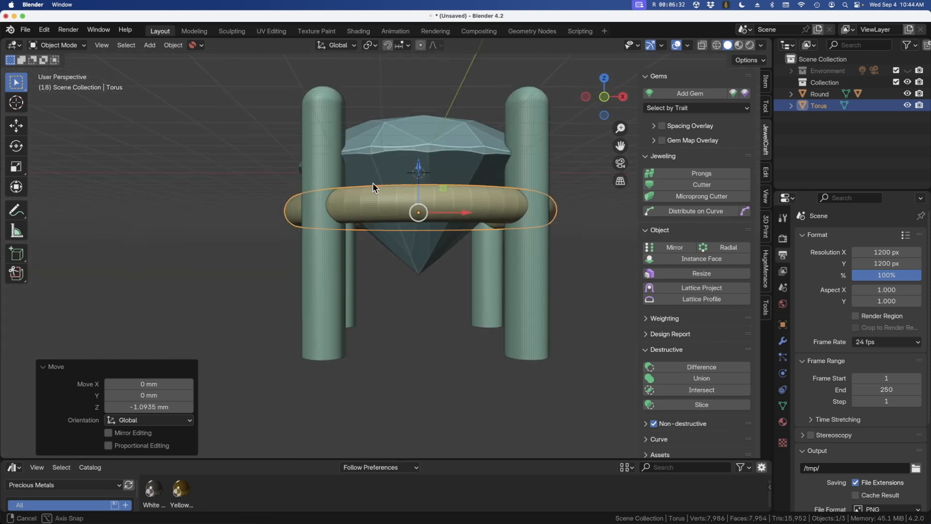
Scale the torus below the gem uniformly to 0.936 so it sits closer inside the four prongs.
{"action": "middle_click_drag", "start_coordinate": [372, 184], "coordinate": [328, 222]}
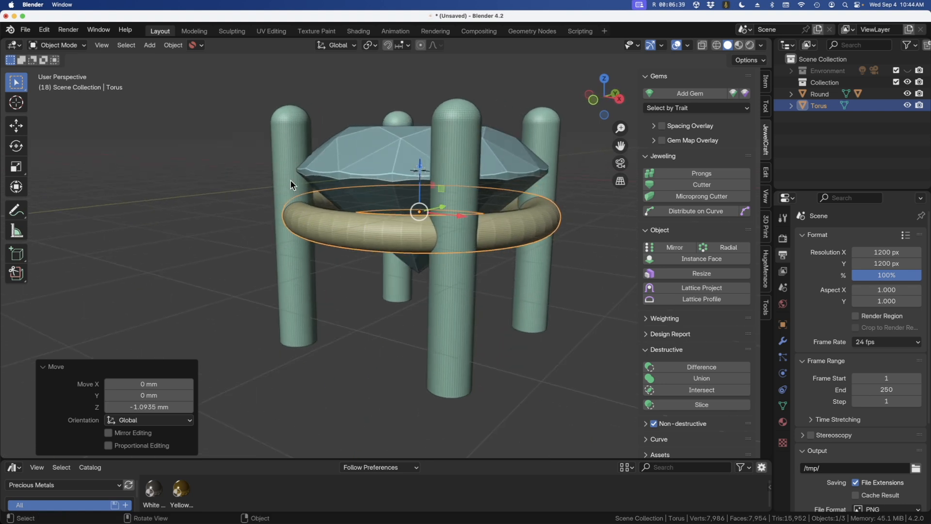
{"action": "middle_click_drag", "start_coordinate": [291, 181], "coordinate": [323, 229]}
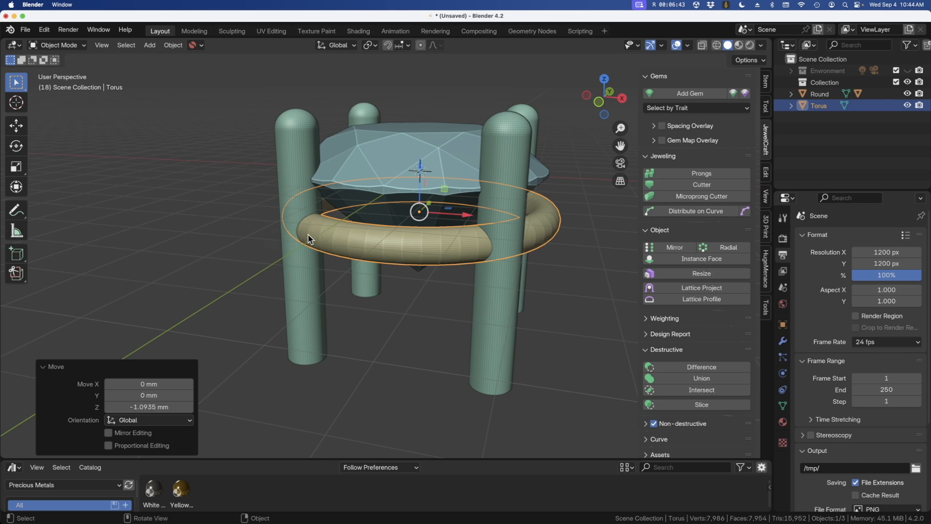
{"action": "middle_click_drag", "start_coordinate": [311, 239], "coordinate": [477, 212]}
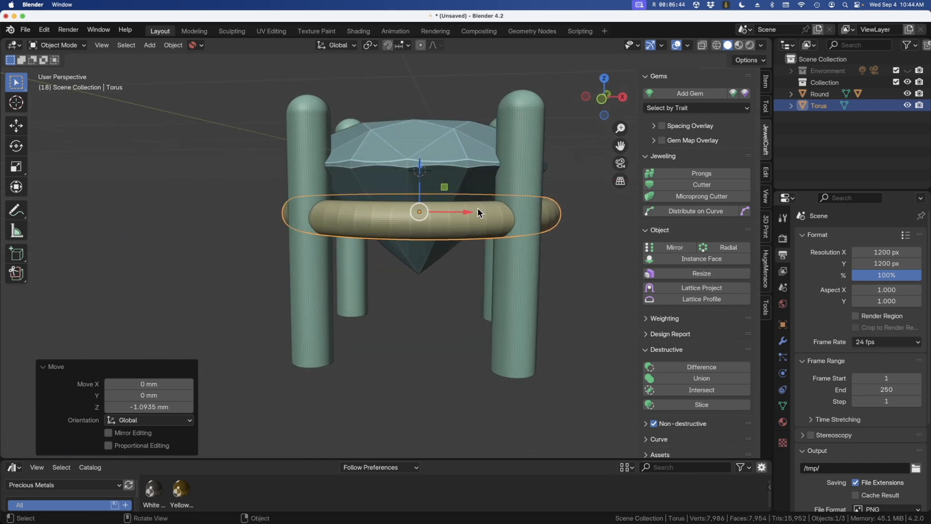
{"action": "left_click", "coordinate": [425, 221]}
{"action": "key", "text": "s"}
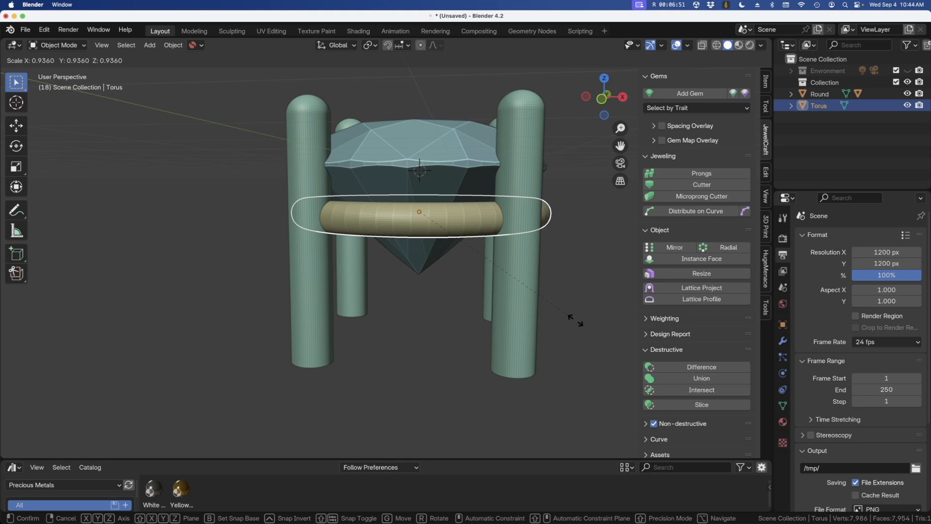
{"action": "left_click", "coordinate": [571, 318]}
From the top view, scale the torus uniformly by another 0.96 so it stays within the gem's outline.
{"action": "middle_click_drag", "start_coordinate": [571, 318], "coordinate": [472, 339]}
{"action": "key", "text": "KP_7"}
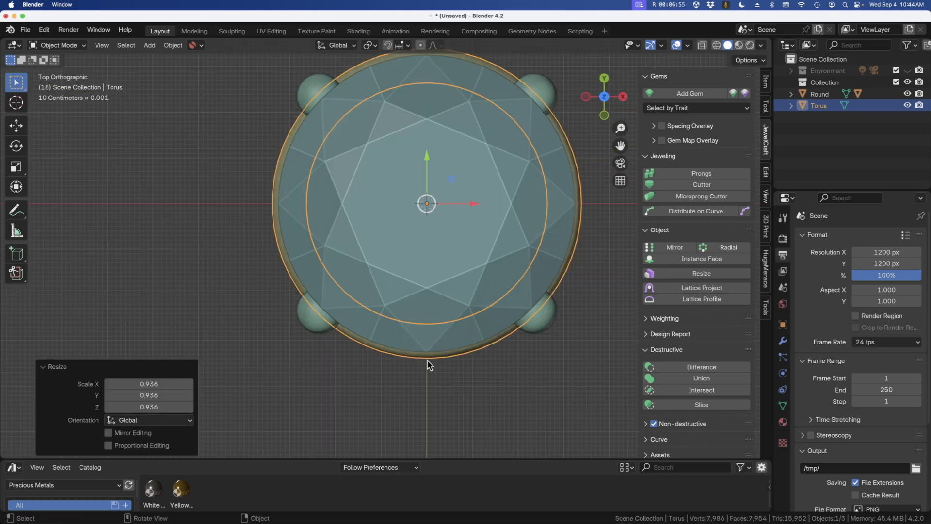
{"action": "key", "text": "s"}
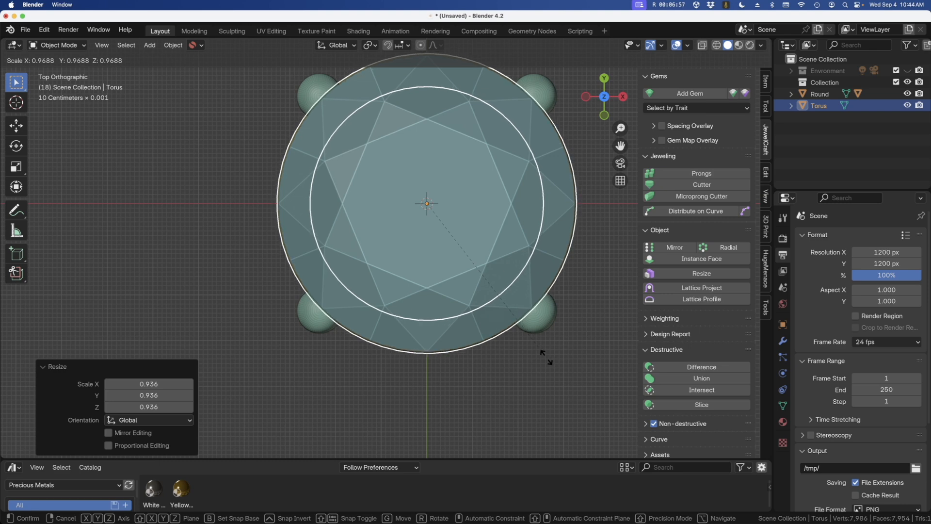
{"action": "left_click", "coordinate": [544, 357]}
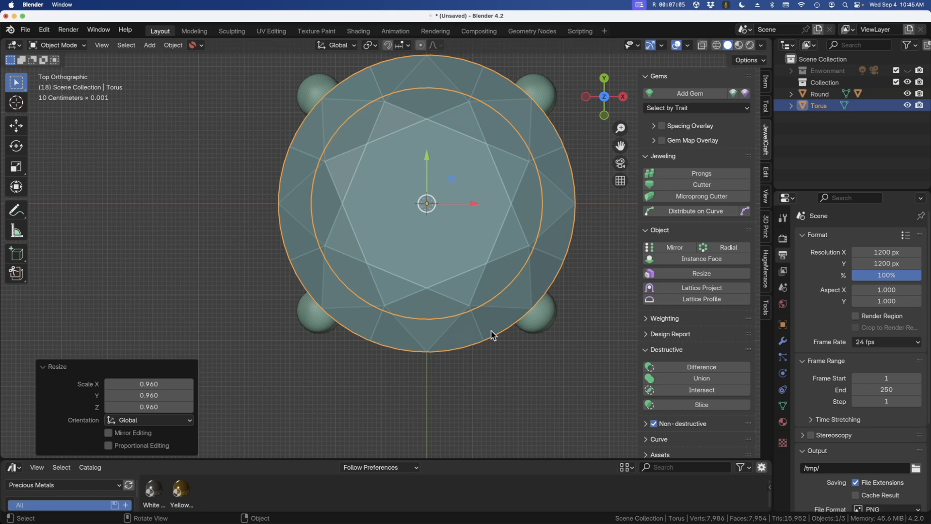
Duplicate the torus in place and move the copy straight down along Z to near the prongs' lower ends.
{"action": "middle_click_drag", "start_coordinate": [492, 331], "coordinate": [447, 260]}
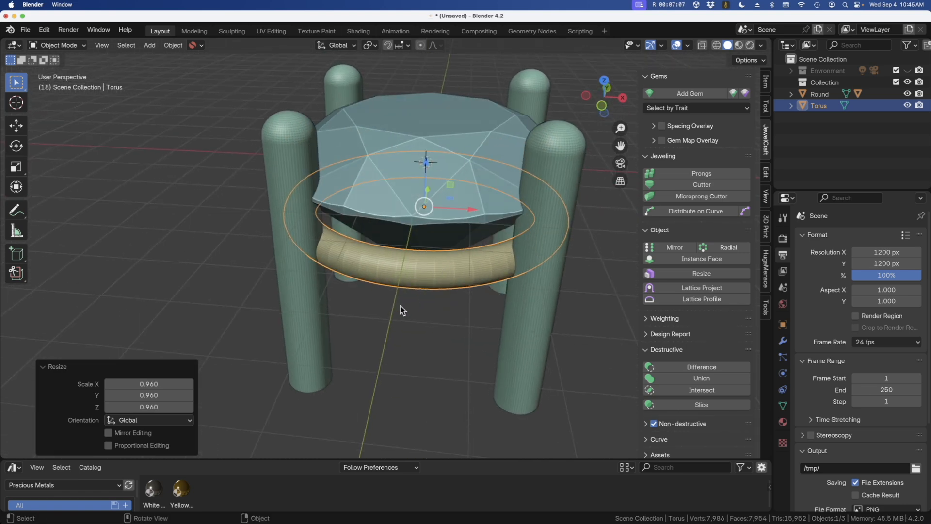
{"action": "scroll", "coordinate": [408, 311], "scroll_direction": "up", "scroll_amount": 2}
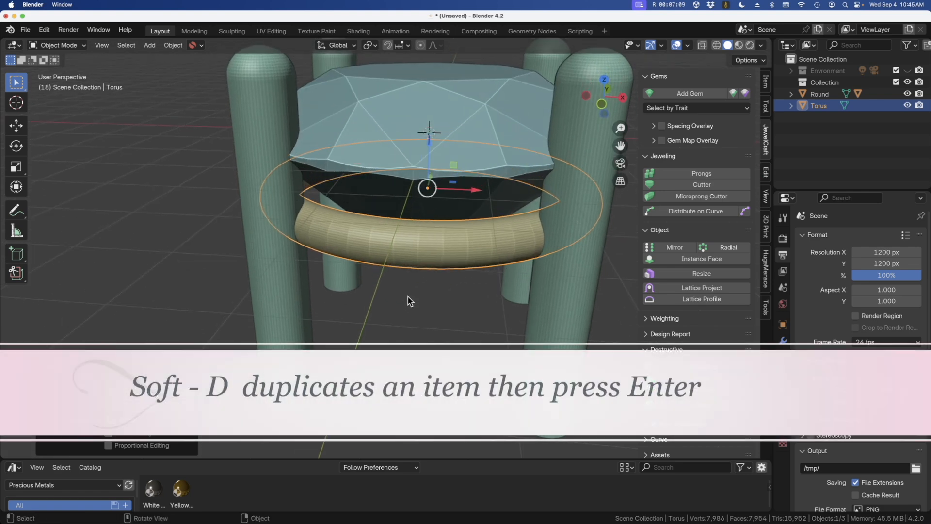
{"action": "key", "text": "shift+d"}
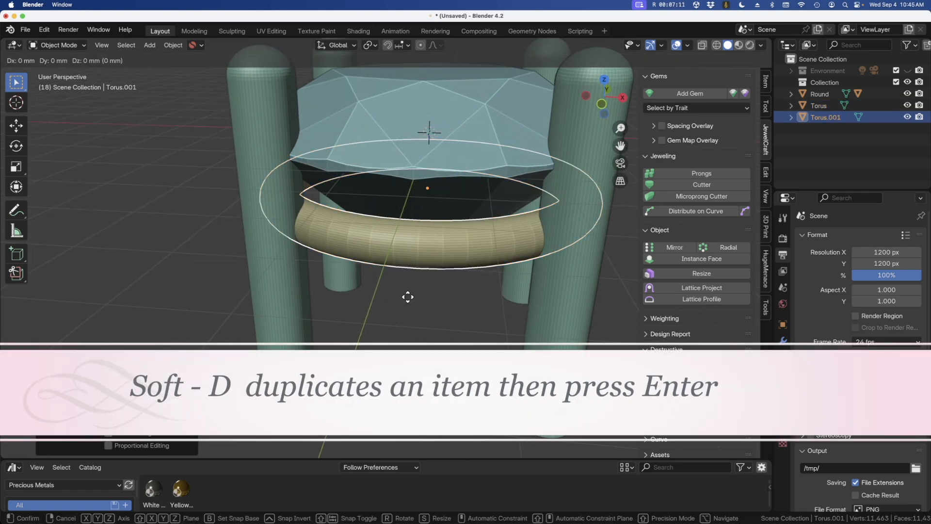
{"action": "key", "text": "Return"}
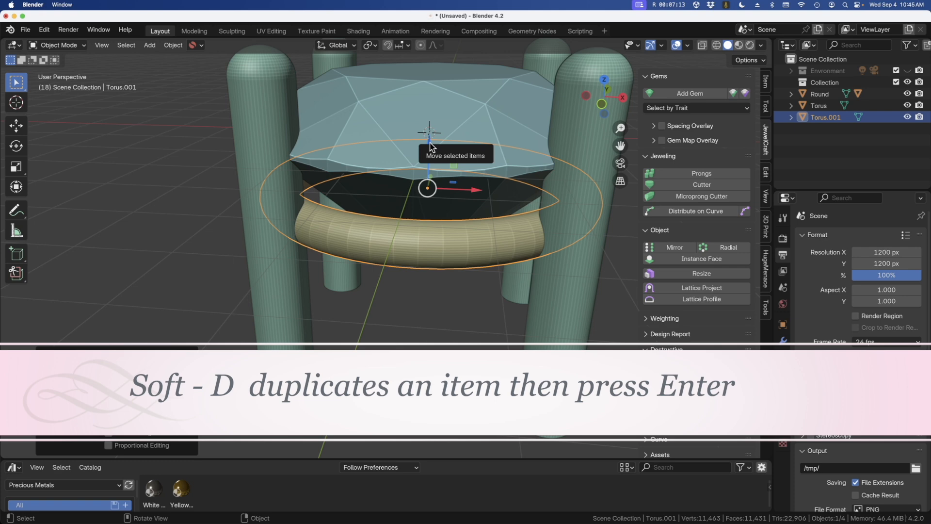
{"action": "left_click_drag", "start_coordinate": [428, 146], "coordinate": [431, 293]}
{"action": "key", "text": "KP_1"}
{"action": "left_click", "coordinate": [432, 293]}
{"action": "middle_click_drag", "start_coordinate": [300, 218], "coordinate": [449, 272]}
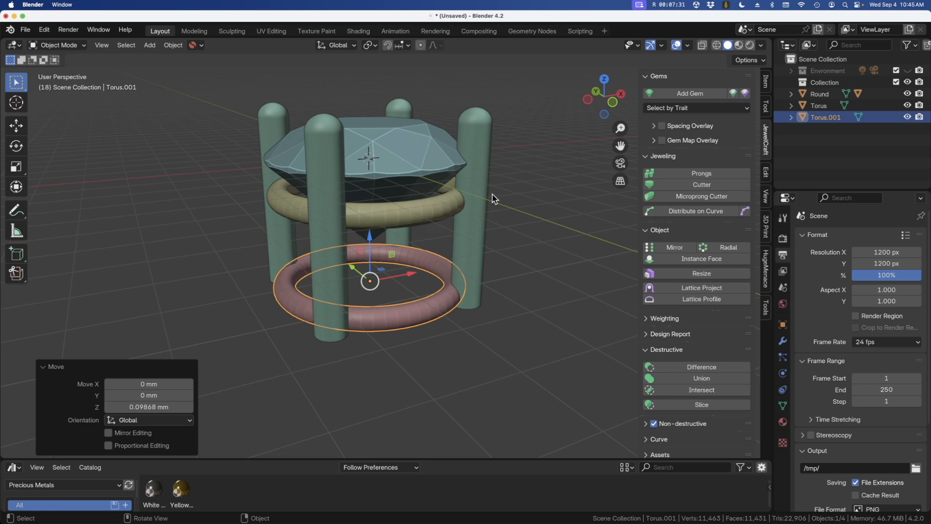
Select the prongs and both torus rings and join them with a Boolean union, leaving the gem out.
{"action": "middle_click_drag", "start_coordinate": [493, 240], "coordinate": [419, 254]}
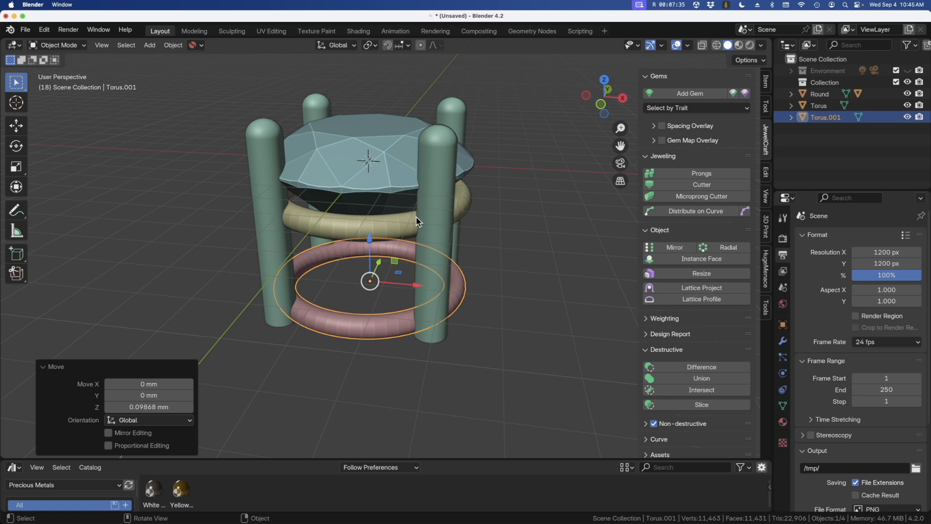
{"action": "middle_click_drag", "start_coordinate": [418, 220], "coordinate": [434, 218]}
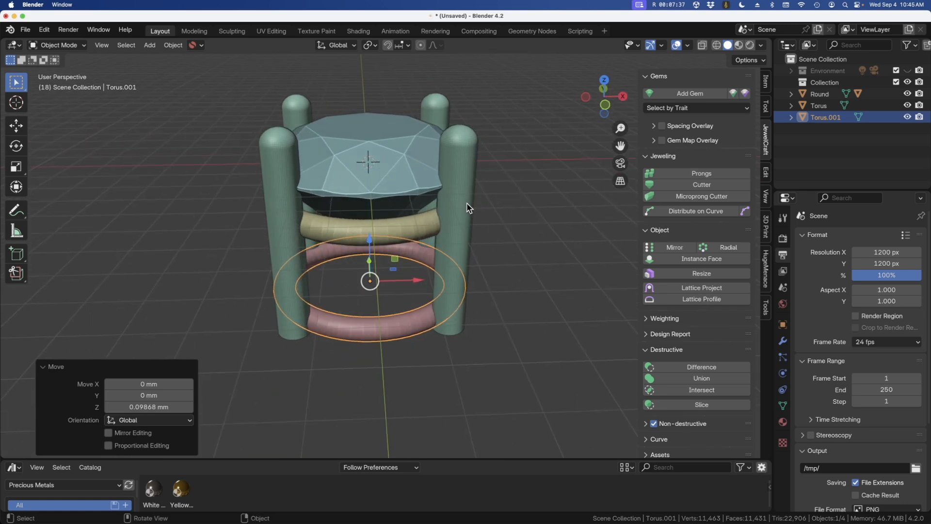
{"action": "left_click", "coordinate": [467, 203]}
{"action": "left_click", "coordinate": [426, 224], "text": "shift"}
{"action": "left_click", "coordinate": [407, 314], "text": "shift"}
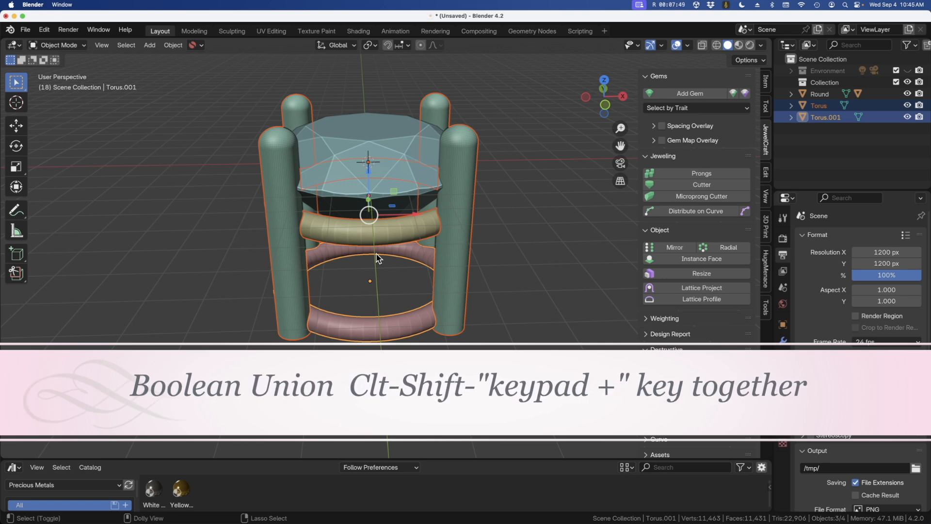
{"action": "key", "text": "ctrl+shift+KP_Add"}
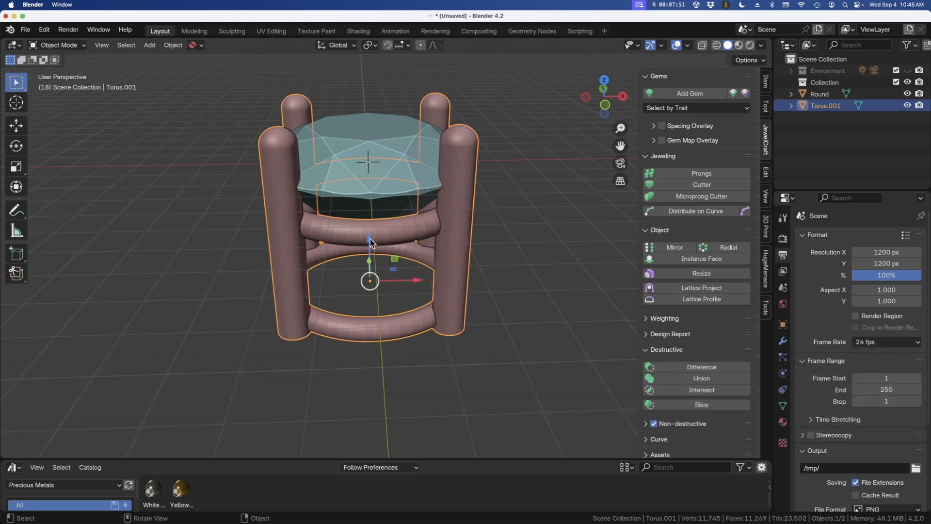
Inspect the joined setting from several sides, including its face normals with the Face Orientation overlay, and turn the overlay off again.
{"action": "middle_click_drag", "start_coordinate": [371, 242], "coordinate": [399, 217]}
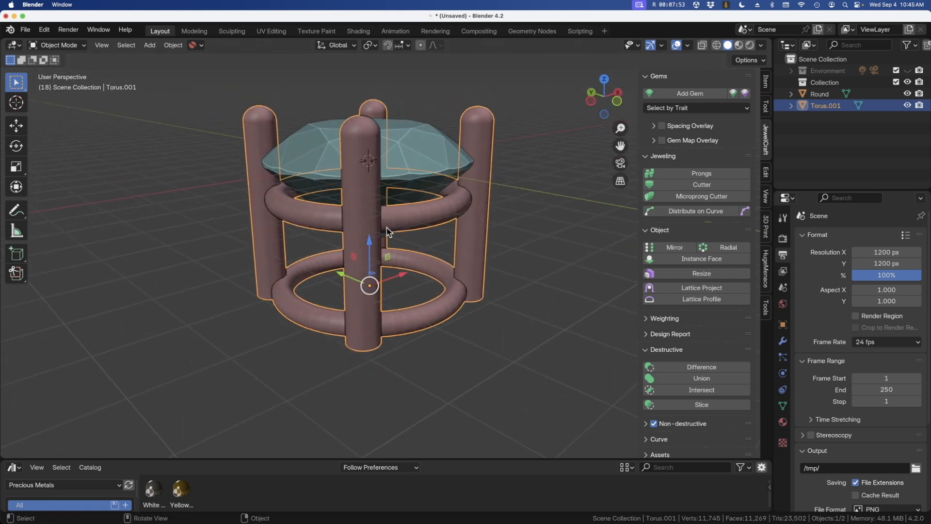
{"action": "middle_click_drag", "start_coordinate": [396, 289], "coordinate": [393, 311]}
{"action": "middle_click_drag", "start_coordinate": [409, 194], "coordinate": [394, 226]}
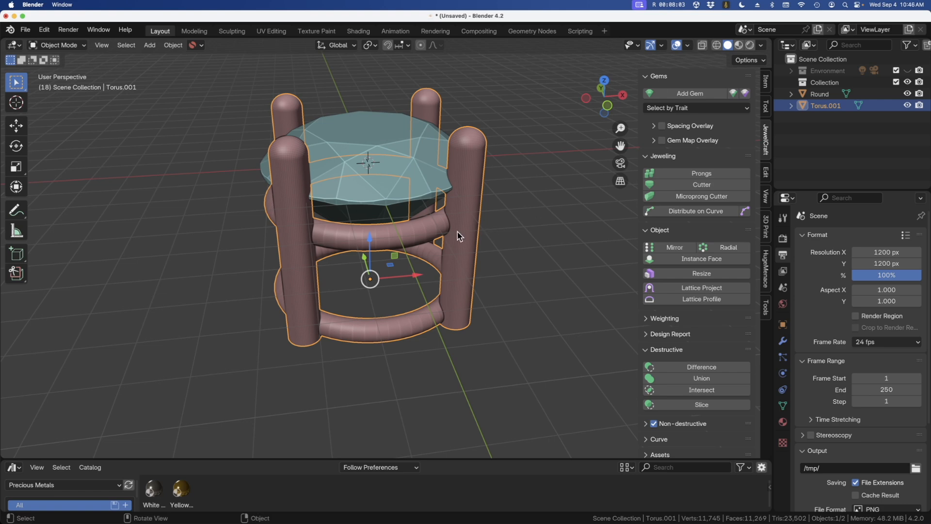
{"action": "left_click", "coordinate": [687, 45]}
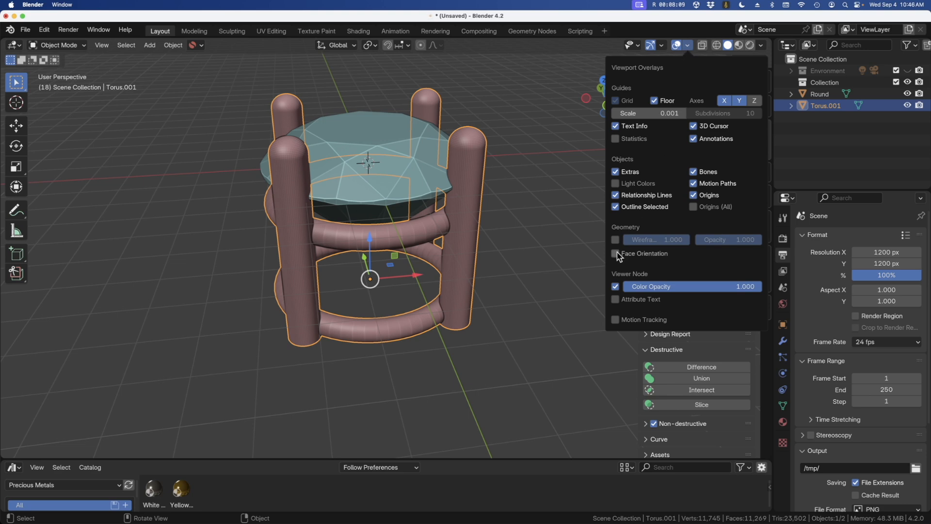
{"action": "left_click", "coordinate": [616, 253]}
{"action": "middle_click_drag", "start_coordinate": [427, 306], "coordinate": [491, 228]}
{"action": "middle_click_drag", "start_coordinate": [244, 251], "coordinate": [270, 254]}
{"action": "left_click", "coordinate": [688, 48]}
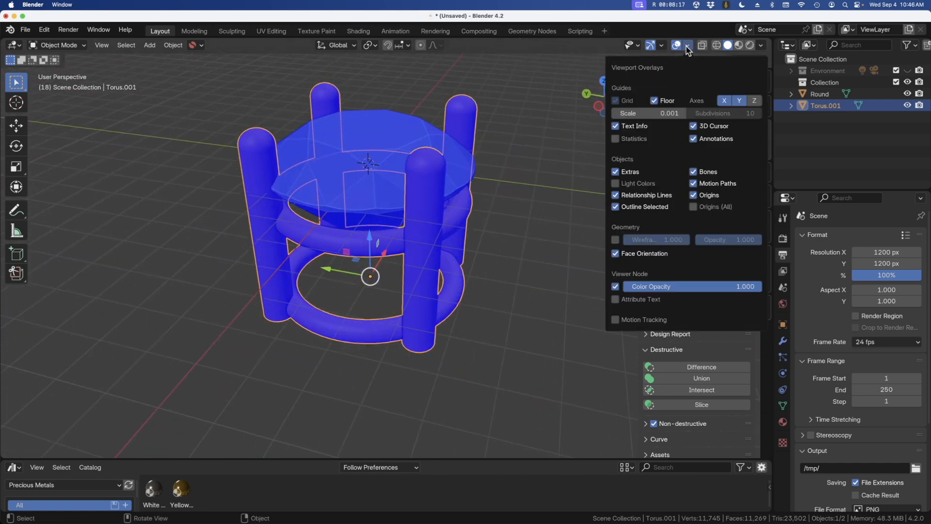
{"action": "left_click", "coordinate": [615, 254]}
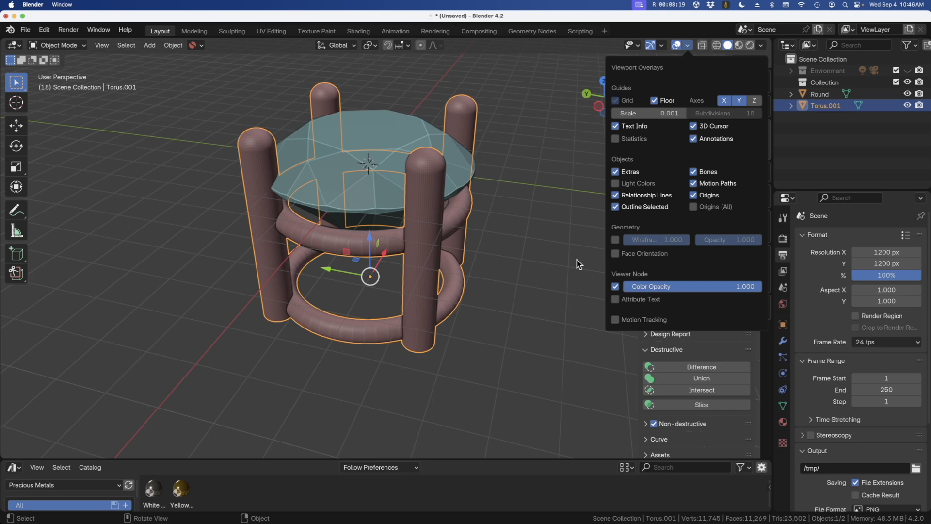
Switch the viewport to rendered shading and apply the yellow gold material from Precious Metals to the joined setting.
{"action": "mouse_move", "coordinate": [428, 305]}
{"action": "middle_mouse_down"}
{"action": "mouse_move", "coordinate": [428, 295]}
{"action": "mouse_move", "coordinate": [414, 299]}
{"action": "middle_mouse_up"}
{"action": "scroll", "coordinate": [413, 299], "scroll_direction": "up", "scroll_amount": 1}
{"action": "scroll", "coordinate": [324, 194], "scroll_direction": "down", "scroll_amount": 2}
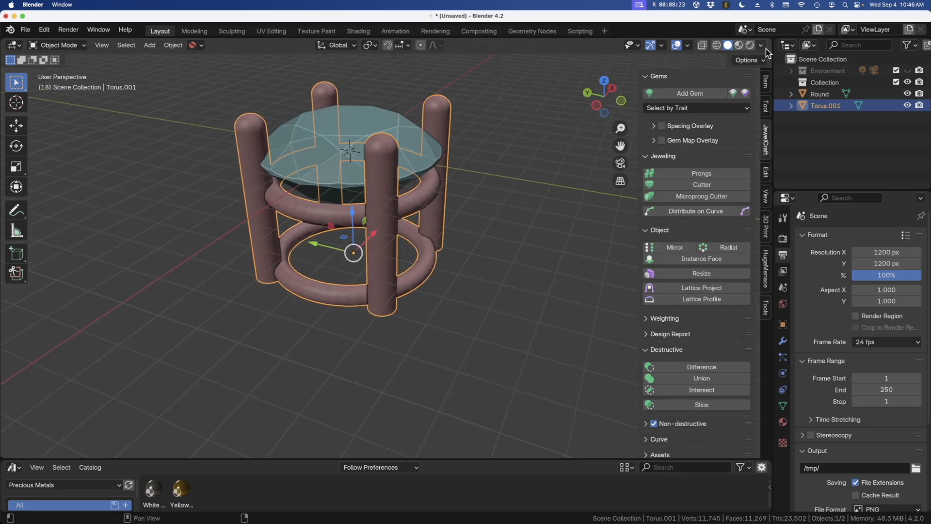
{"action": "left_click", "coordinate": [750, 45]}
{"action": "middle_click_drag", "start_coordinate": [332, 341], "coordinate": [337, 350]}
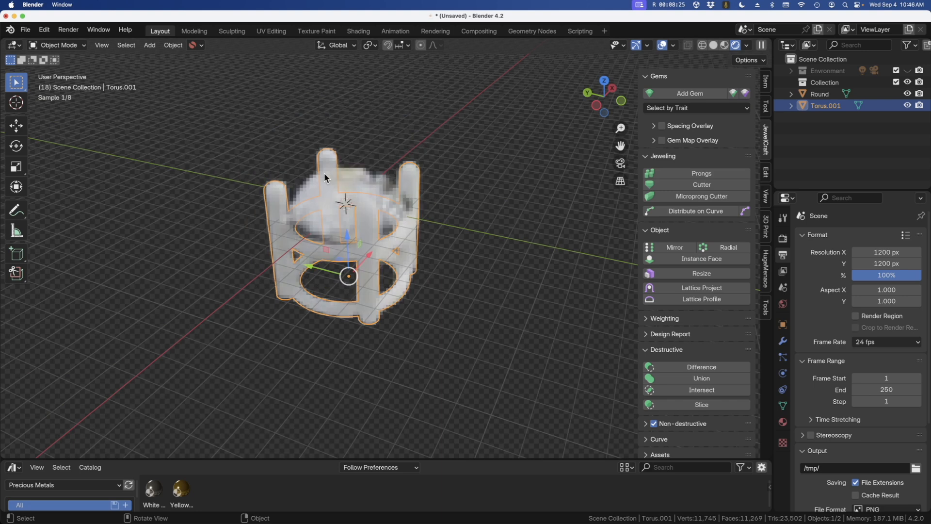
{"action": "scroll", "coordinate": [323, 204], "scroll_direction": "up", "scroll_amount": 2}
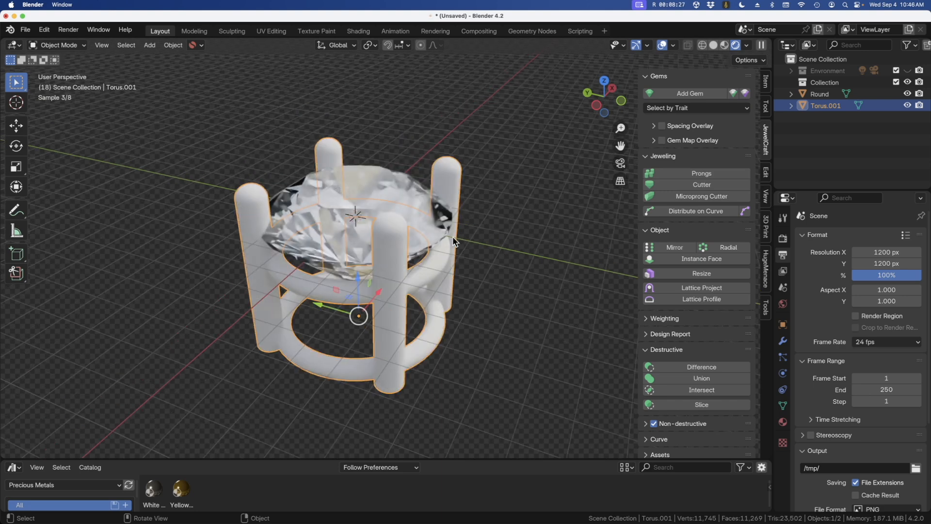
{"action": "left_click_drag", "start_coordinate": [180, 489], "coordinate": [392, 368]}
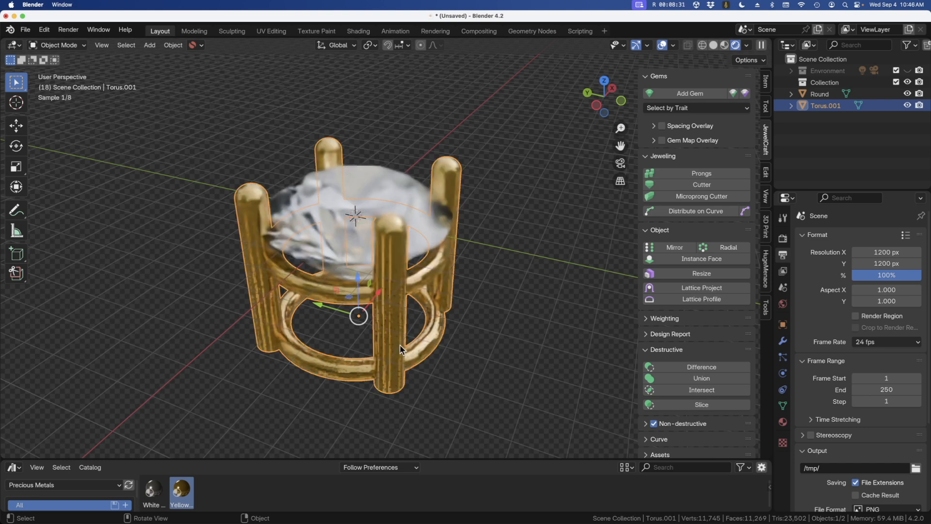
Apply Shade Auto Smooth with a 30° angle to the gold setting.
{"action": "right_click", "coordinate": [392, 340]}
{"action": "left_click", "coordinate": [362, 312]}
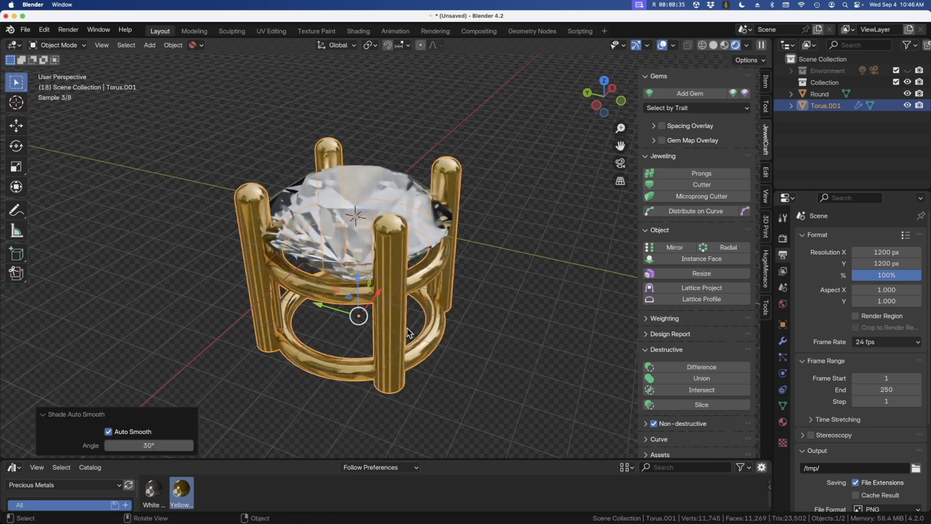
{"action": "left_click", "coordinate": [253, 355]}
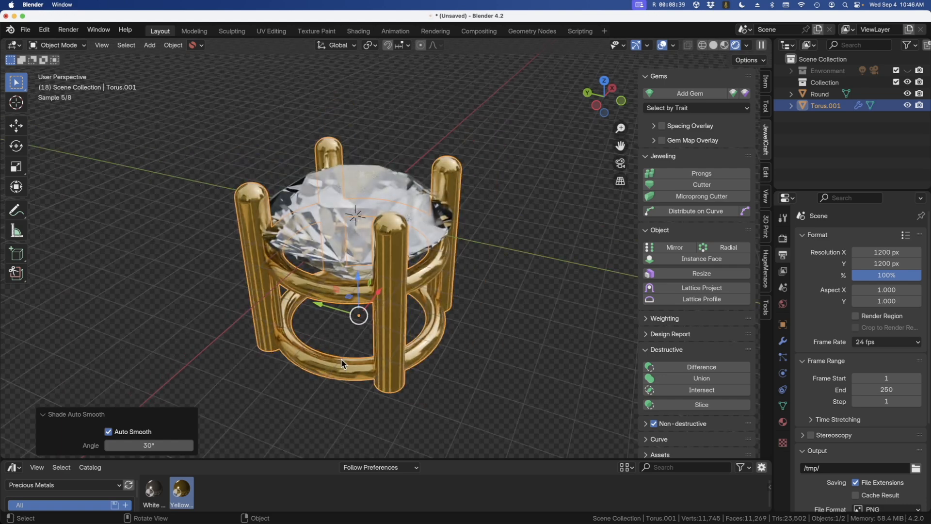
Delete the gold setting, keeping only the round gem, and return the viewport to solid shading.
{"action": "middle_click_drag", "start_coordinate": [467, 324], "coordinate": [485, 306]}
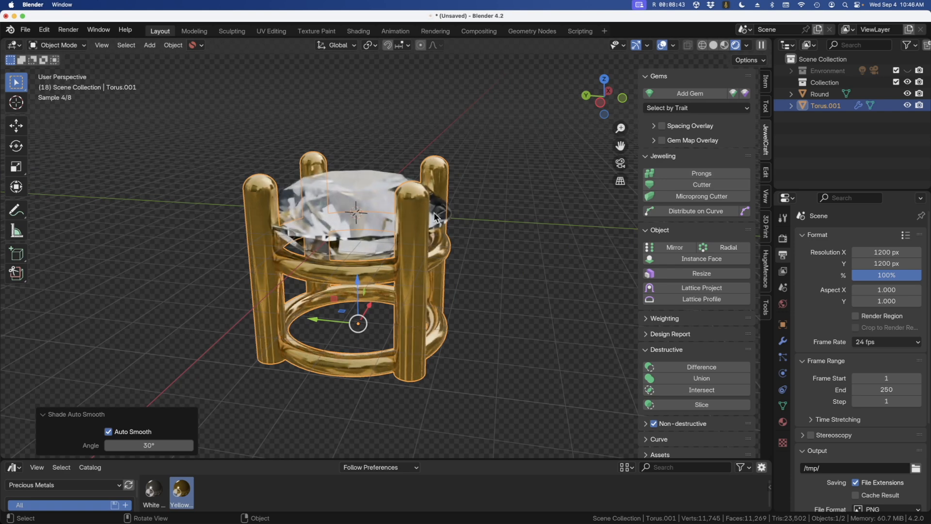
{"action": "key", "text": "x"}
{"action": "left_click", "coordinate": [438, 172]}
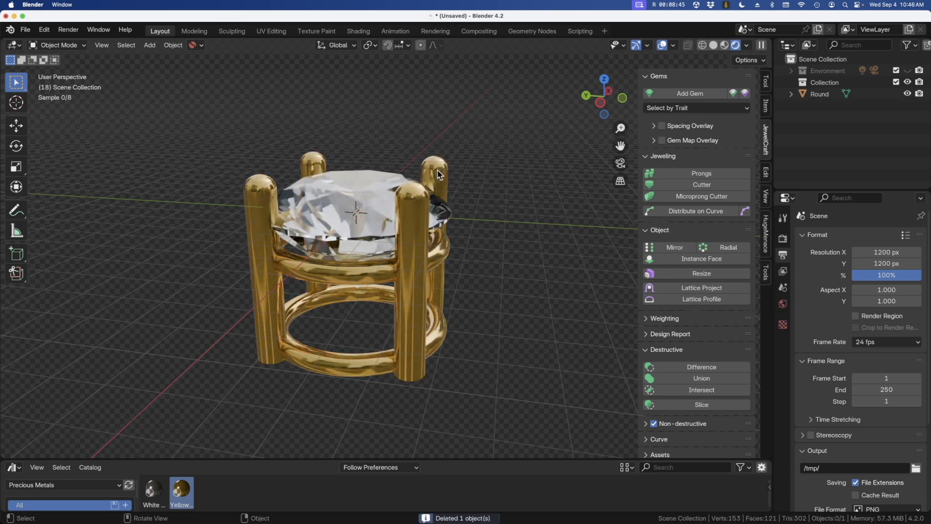
{"action": "left_click", "coordinate": [713, 45]}
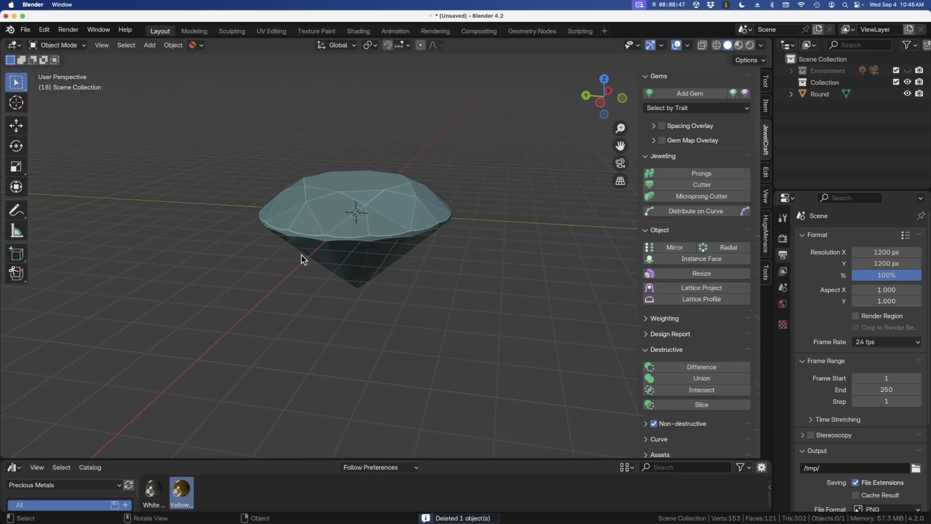
Select the round gem and add JewelCraft prongs with symmetry off and a prong number of 3.
{"action": "key", "text": "KP_1"}
{"action": "middle_click_drag", "start_coordinate": [310, 261], "coordinate": [380, 313]}
{"action": "left_click", "coordinate": [377, 186]}
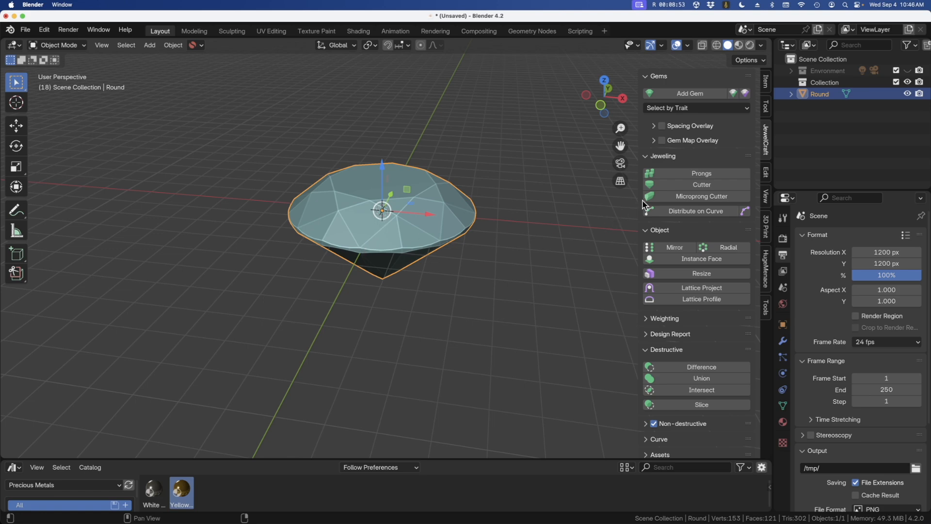
{"action": "left_click", "coordinate": [707, 174]}
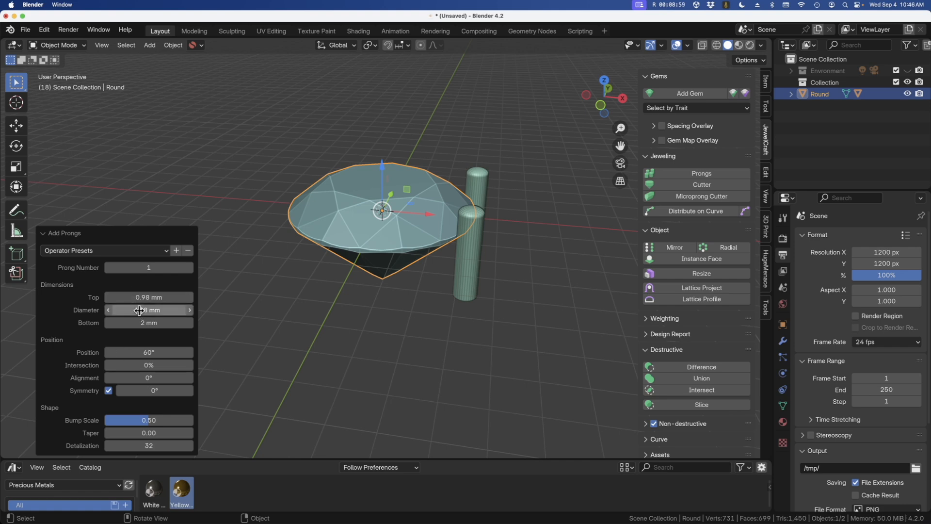
{"action": "left_click", "coordinate": [189, 268]}
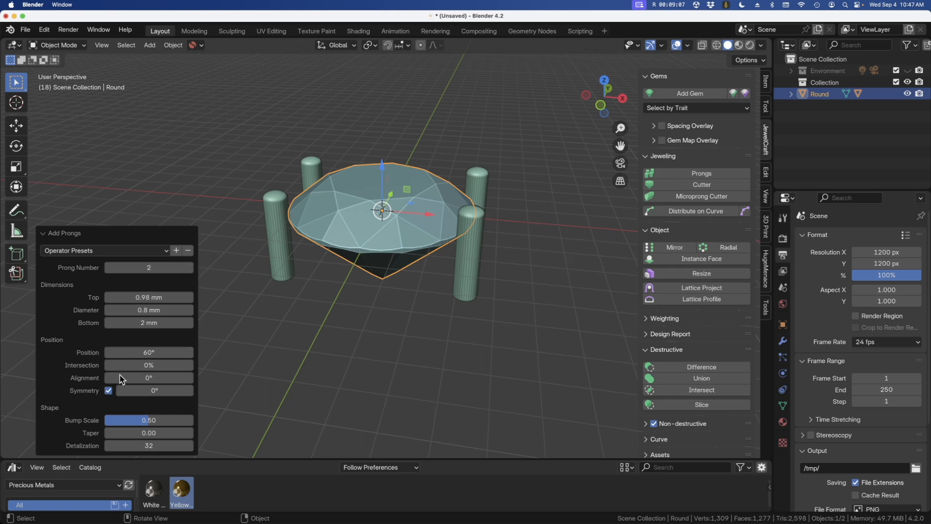
{"action": "left_click", "coordinate": [109, 392]}
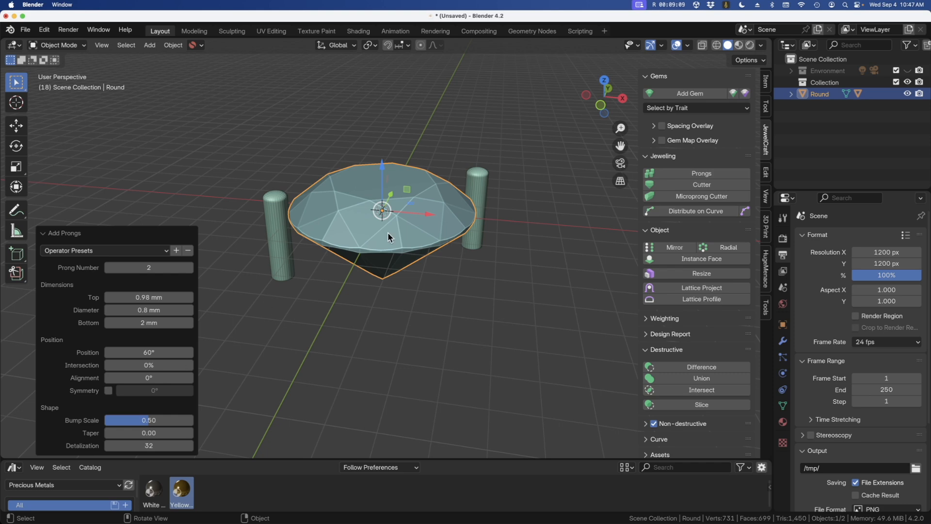
{"action": "left_click", "coordinate": [190, 268]}
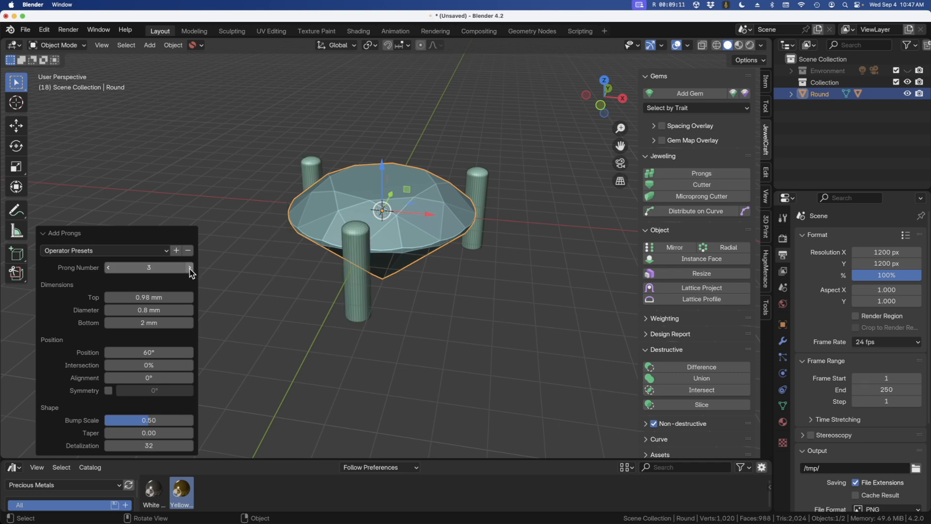
Set the prong number to 4 and the prong diameter to 1 mm.
{"action": "left_click", "coordinate": [190, 268]}
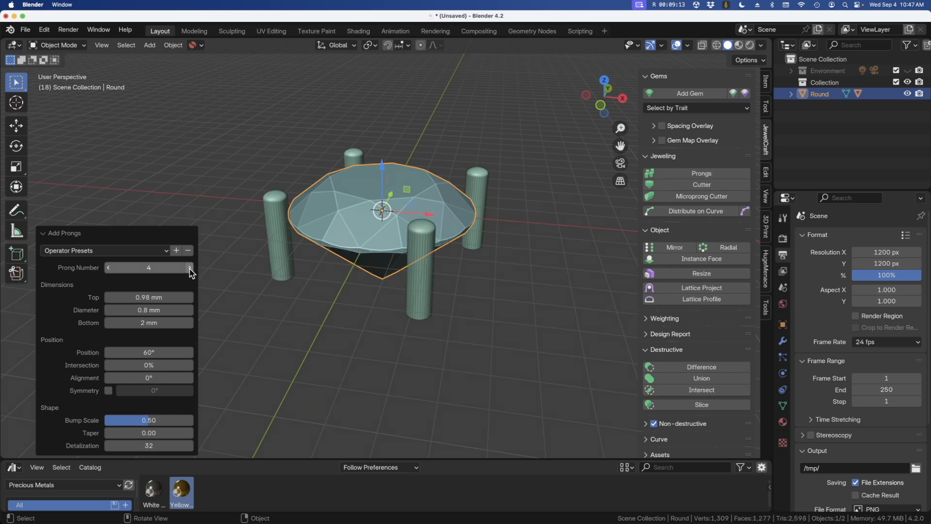
{"action": "left_click", "coordinate": [147, 310]}
{"action": "type", "text": "1"}
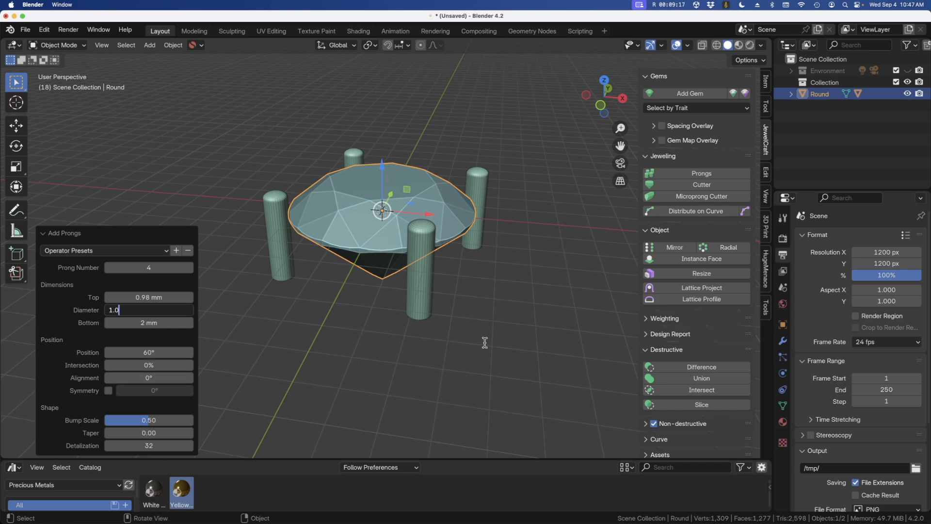
{"action": "type", "text": ".0"}
{"action": "key", "text": "Return"}
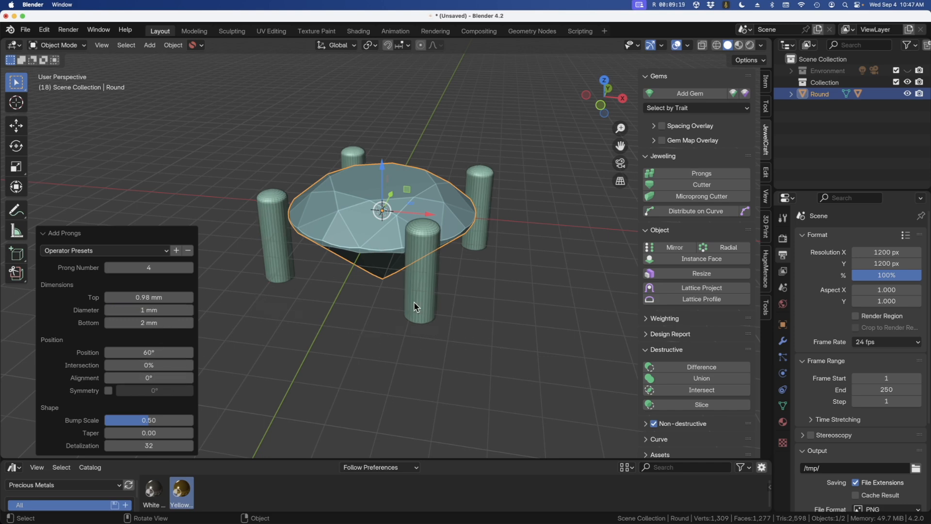
{"action": "middle_click_drag", "start_coordinate": [415, 303], "coordinate": [320, 313]}
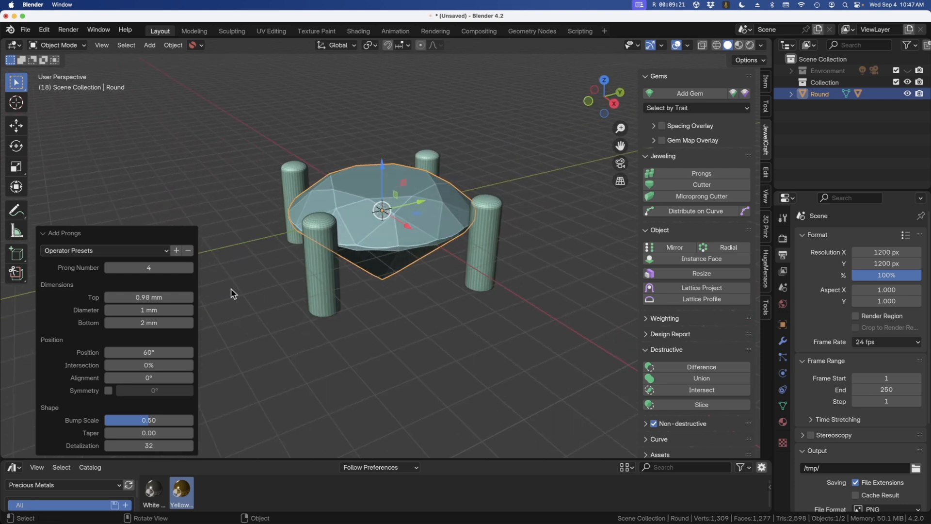
Set the prongs' top dimension to 1.3 mm and check their height against the gem from the front.
{"action": "left_click", "coordinate": [148, 297]}
{"action": "type", "text": "1"}
{"action": "key", "text": "Return"}
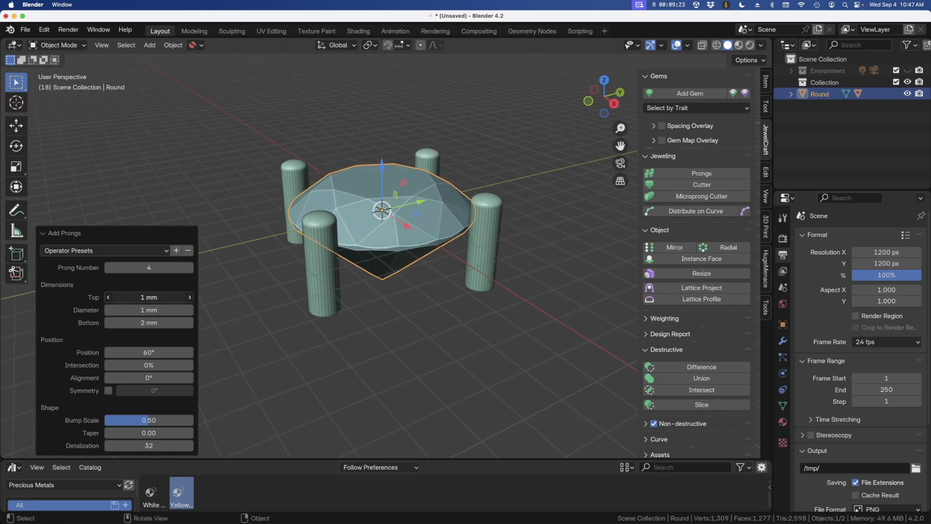
{"action": "left_click_drag", "start_coordinate": [149, 297], "coordinate": [159, 297]}
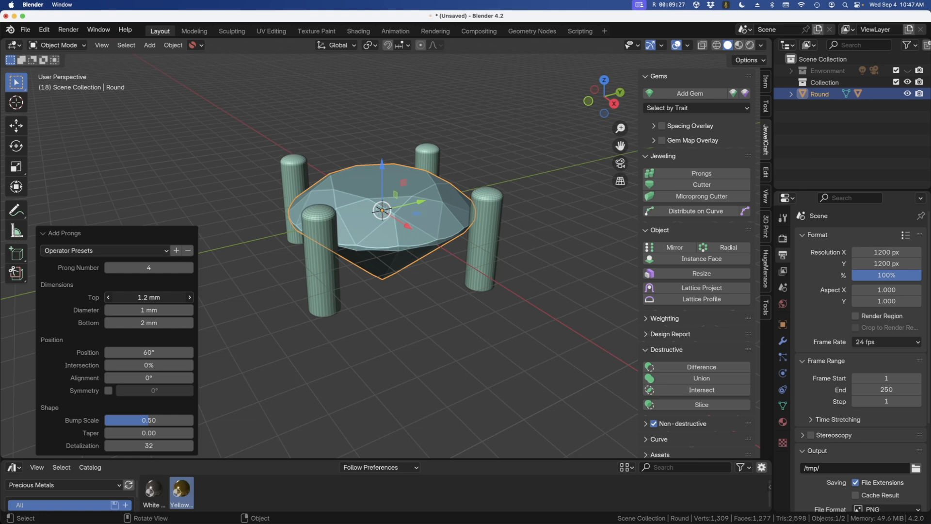
{"action": "left_click", "coordinate": [136, 297]}
{"action": "type", "text": "1.3"}
{"action": "key", "text": "Return"}
{"action": "key", "text": "KP_1"}
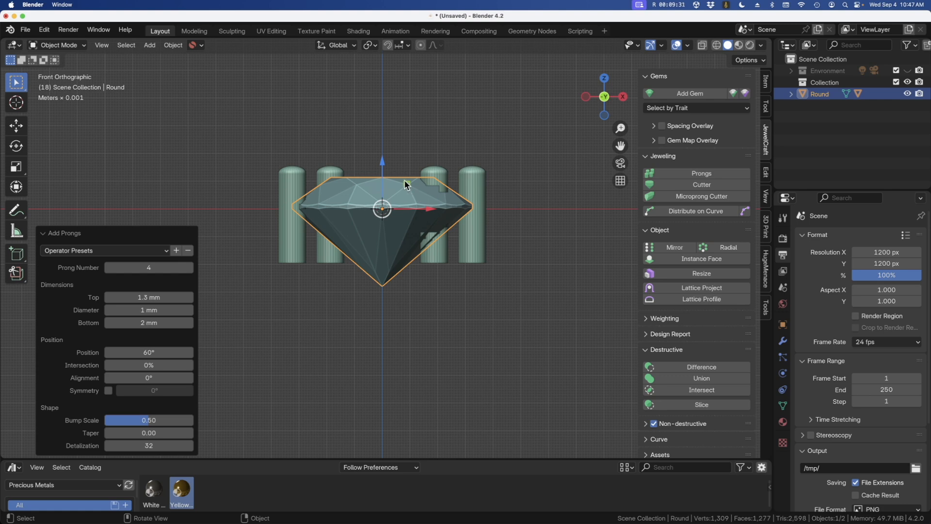
{"action": "scroll", "coordinate": [406, 185], "scroll_direction": "up", "scroll_amount": 3}
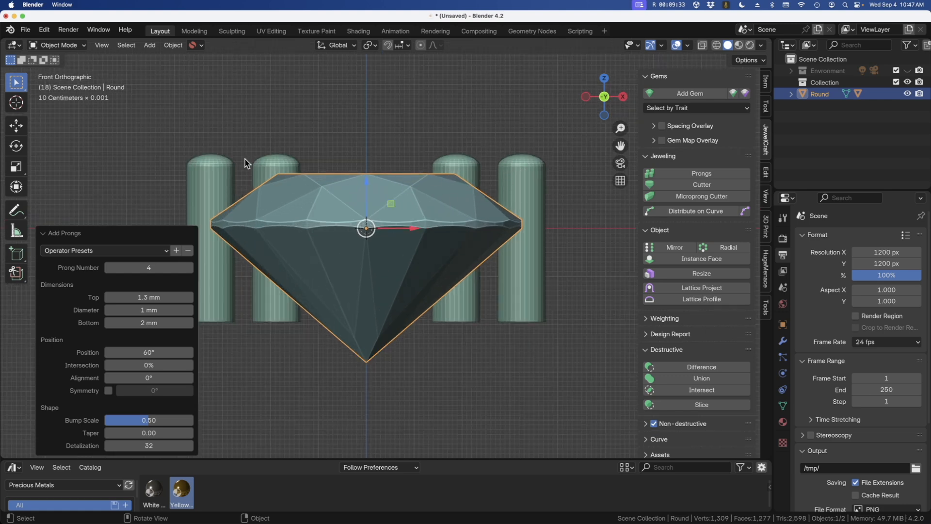
{"action": "middle_click_drag", "start_coordinate": [401, 237], "coordinate": [391, 287]}
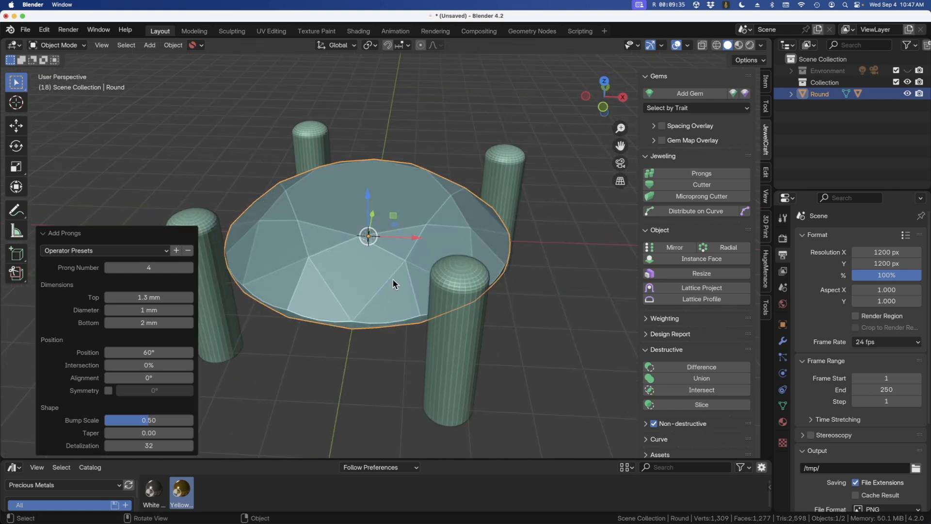
{"action": "left_click", "coordinate": [154, 352]}
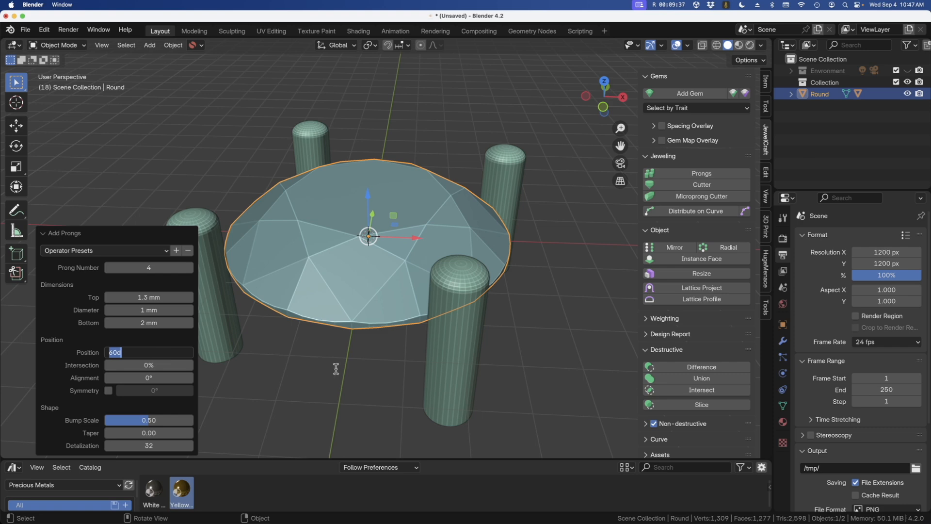
{"action": "type", "text": "45"}
{"action": "key", "text": "Escape"}
{"action": "left_click", "coordinate": [147, 364]}
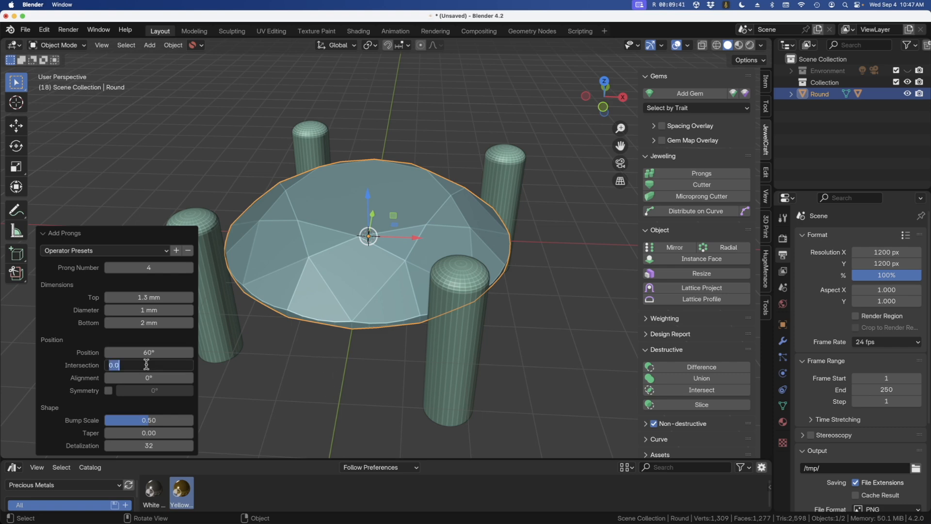
{"action": "key", "text": "Escape"}
Set the prongs' intersection with the gem to about 44%.
{"action": "middle_click_drag", "start_coordinate": [331, 265], "coordinate": [365, 255]}
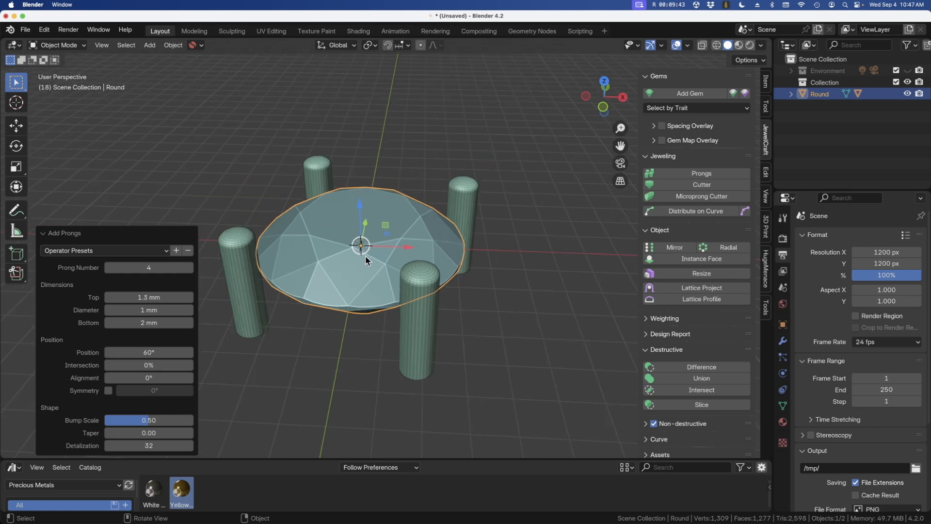
{"action": "left_click_drag", "start_coordinate": [113, 371], "coordinate": [149, 371]}
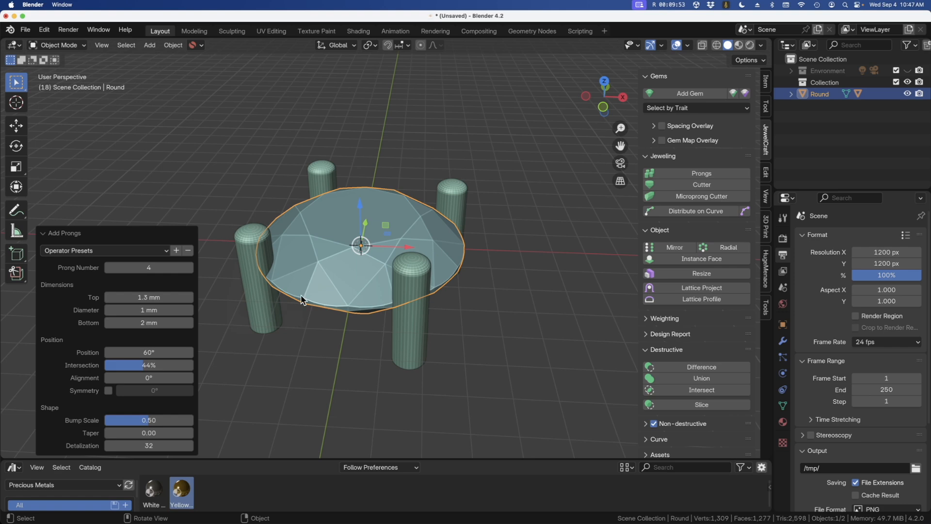
{"action": "middle_click_drag", "start_coordinate": [301, 295], "coordinate": [298, 242]}
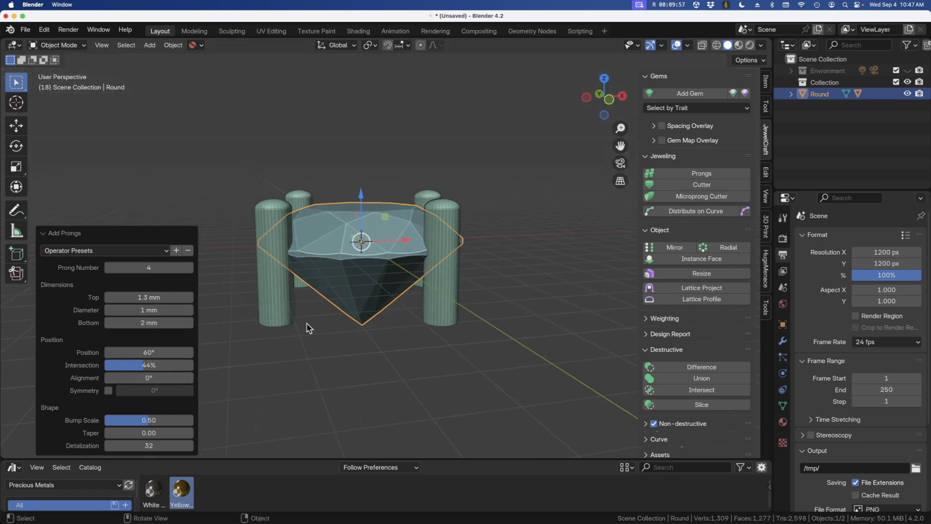
{"action": "key", "text": "KP_1"}
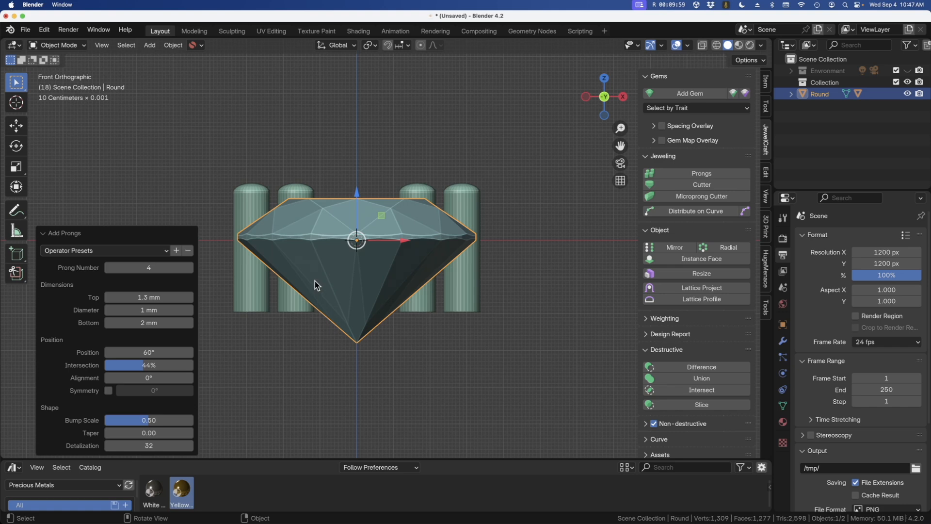
Set the prongs' position to 45° and extend their bottom dimension to 4.5 mm.
{"action": "left_click", "coordinate": [149, 352]}
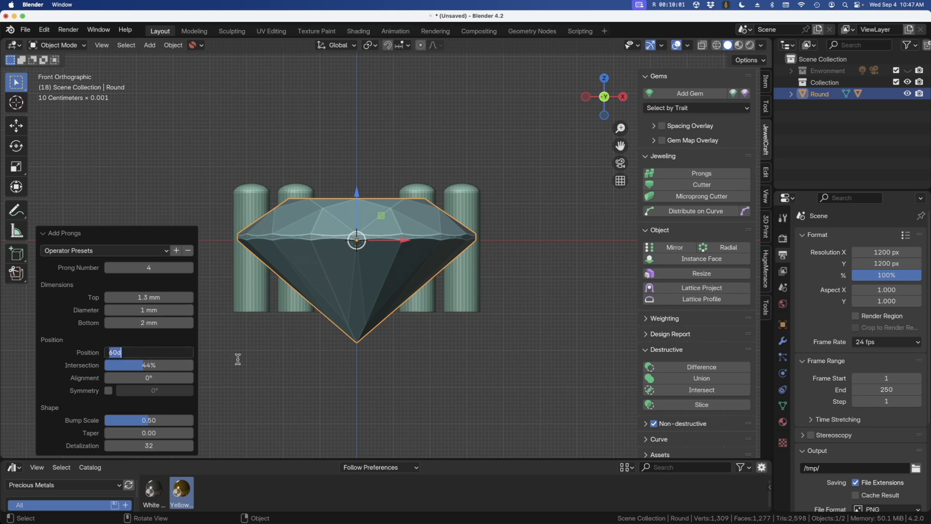
{"action": "key", "text": "Tab"}
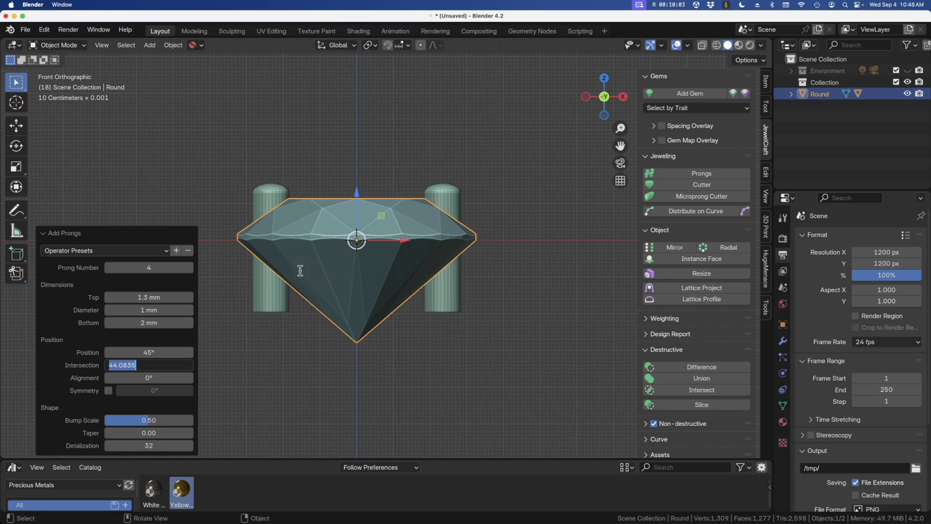
{"action": "left_click", "coordinate": [171, 370]}
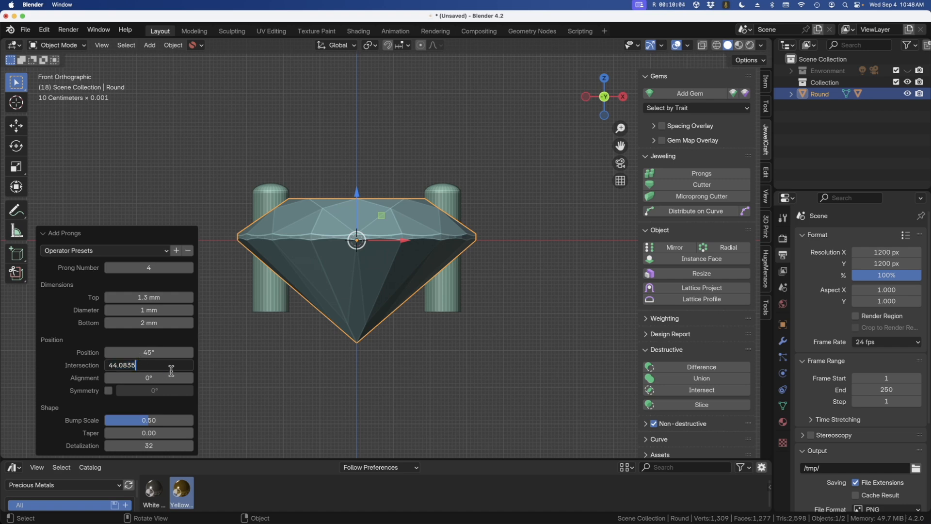
{"action": "left_click", "coordinate": [137, 319]}
{"action": "left_click_drag", "start_coordinate": [124, 322], "coordinate": [183, 322]}
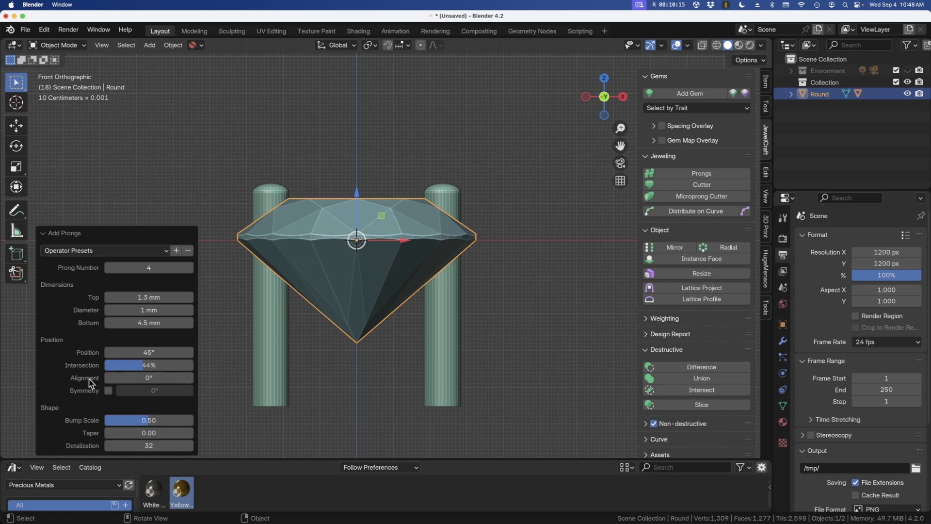
Tilt the prongs inward toward their lower ends by setting the alignment to 10°.
{"action": "left_click_drag", "start_coordinate": [149, 378], "coordinate": [162, 378]}
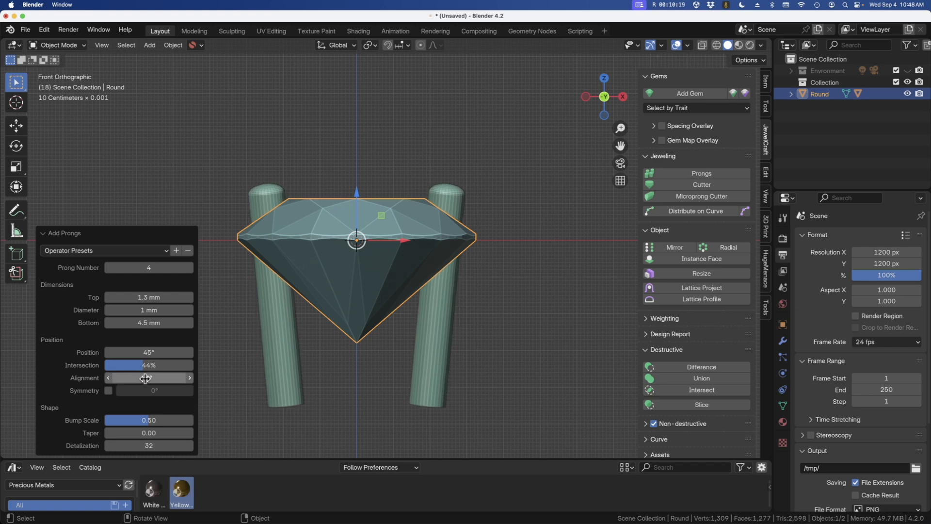
{"action": "left_click", "coordinate": [146, 377]}
{"action": "type", "text": "10"}
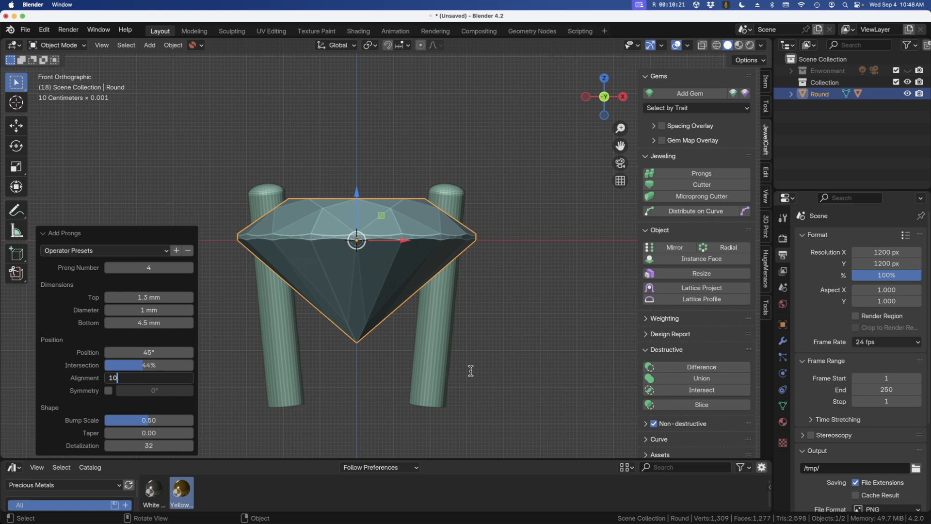
{"action": "key", "text": "Tab"}
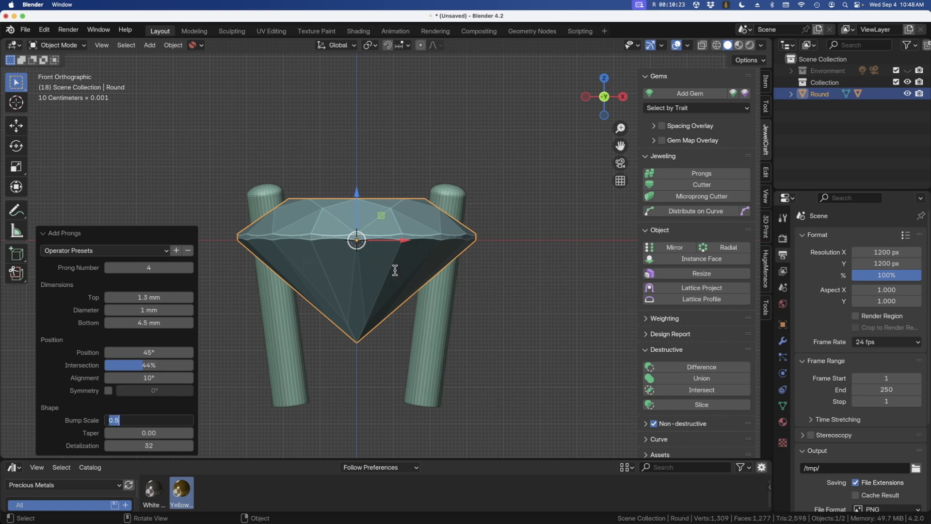
{"action": "key", "text": "Return"}
{"action": "middle_click_drag", "start_coordinate": [409, 299], "coordinate": [491, 228]}
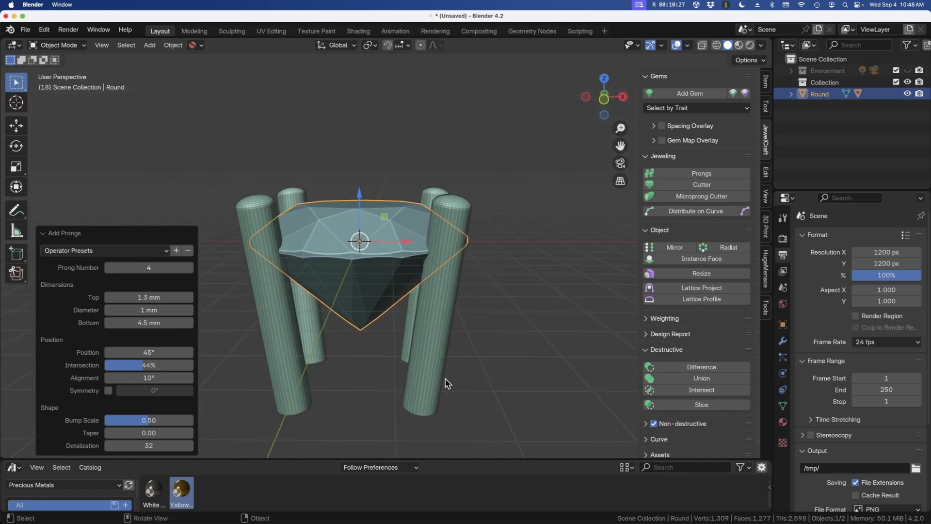
{"action": "middle_click_drag", "start_coordinate": [448, 364], "coordinate": [312, 308]}
{"action": "middle_click_drag", "start_coordinate": [408, 302], "coordinate": [436, 308]}
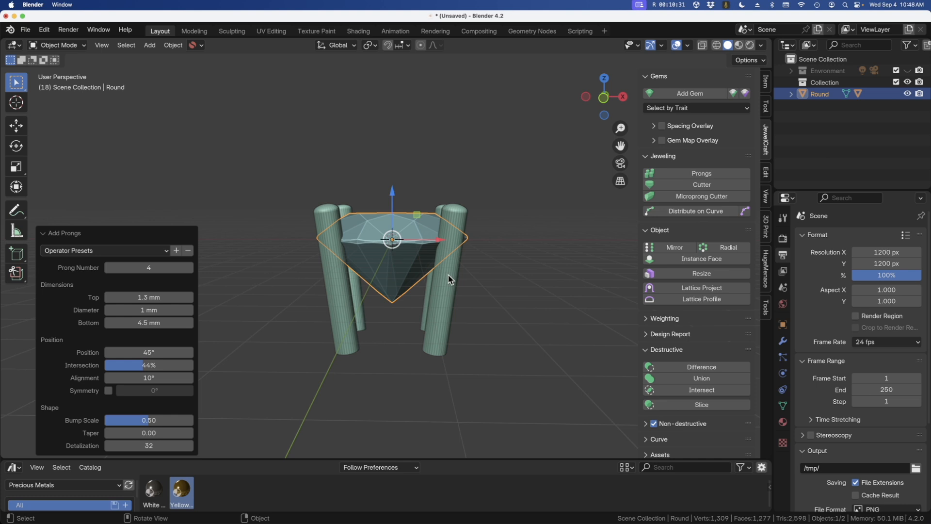
Examine the four tilted prongs around the round gem from several angles.
{"action": "left_click", "coordinate": [279, 250]}
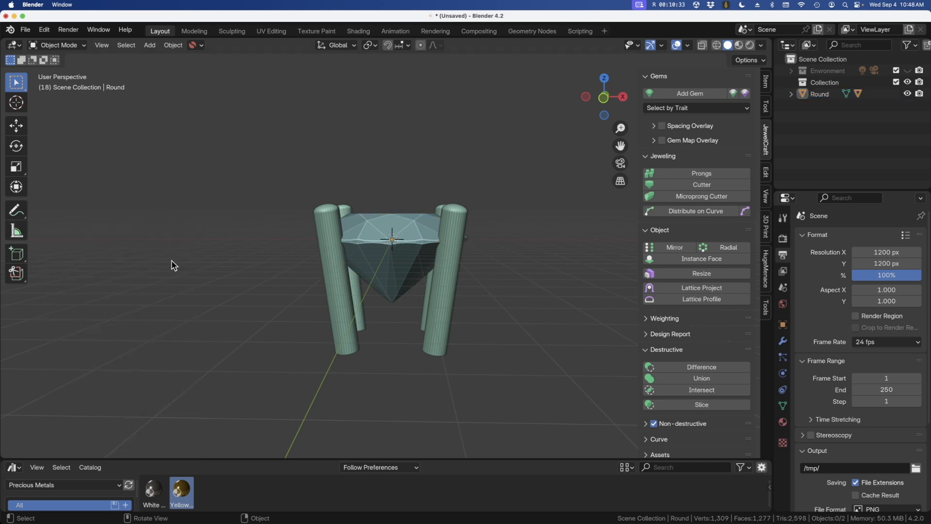
{"action": "middle_click_drag", "start_coordinate": [352, 224], "coordinate": [352, 199]}
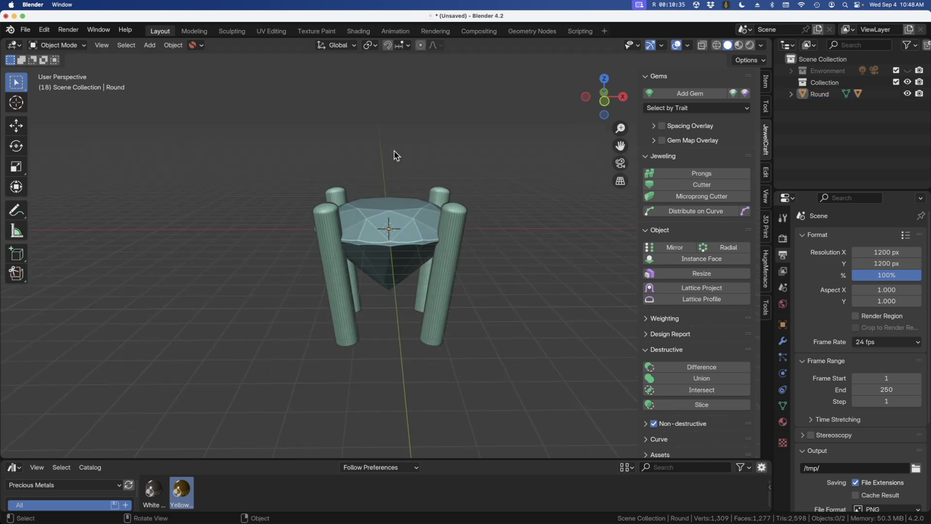
{"action": "middle_click_drag", "start_coordinate": [395, 152], "coordinate": [385, 197]}
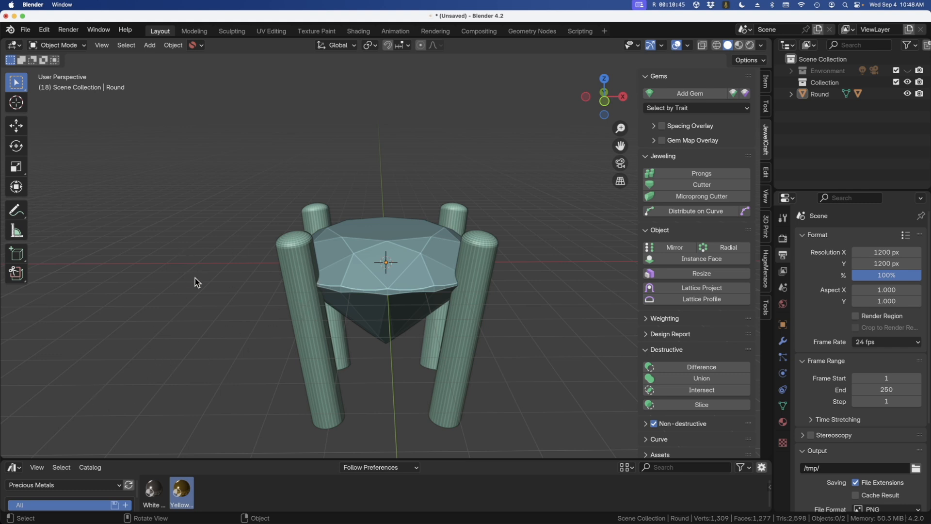
{"action": "middle_click_drag", "start_coordinate": [195, 278], "coordinate": [243, 272]}
{"action": "left_click", "coordinate": [304, 241]}
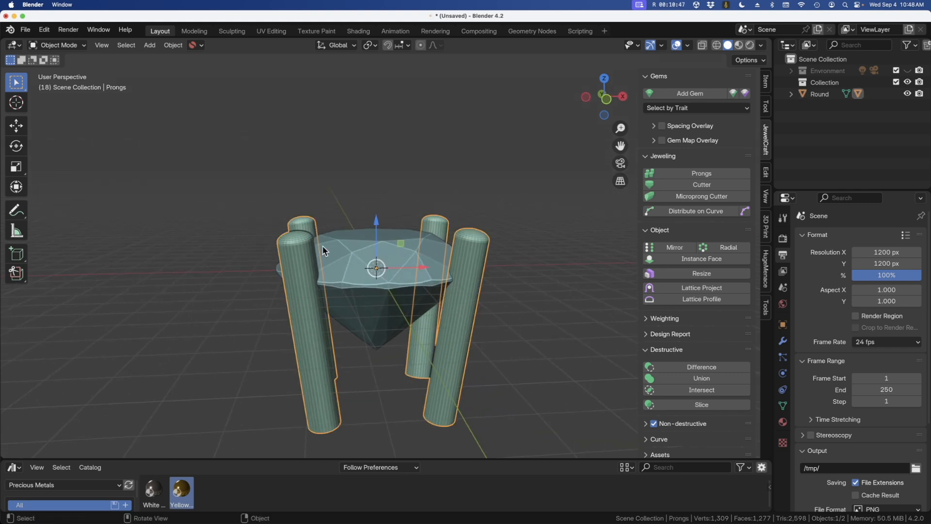
{"action": "middle_click_drag", "start_coordinate": [355, 235], "coordinate": [343, 230]}
{"action": "scroll", "coordinate": [344, 231], "scroll_direction": "up", "scroll_amount": 1}
{"action": "scroll", "coordinate": [374, 174], "scroll_direction": "down", "scroll_amount": 1}
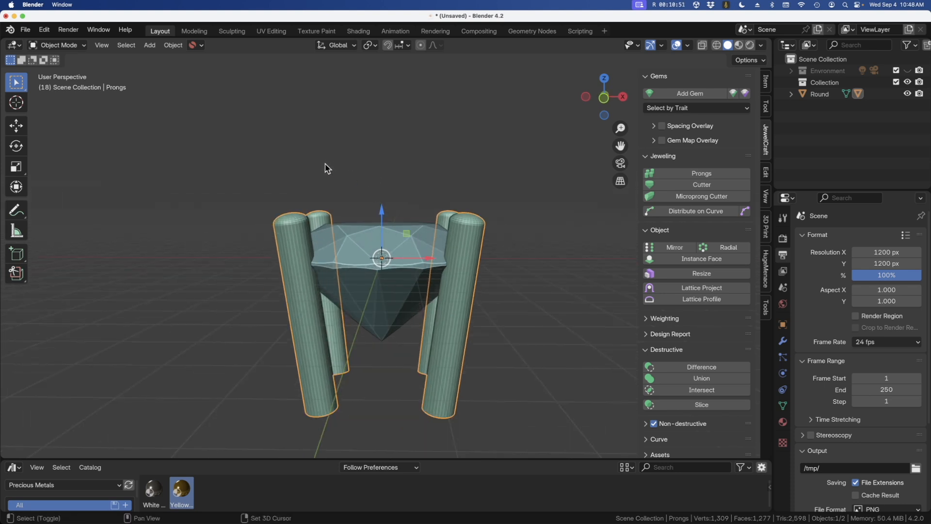
Add a mesh torus around the gem with 64 major segments and 64 minor segments.
{"action": "left_click", "coordinate": [301, 171]}
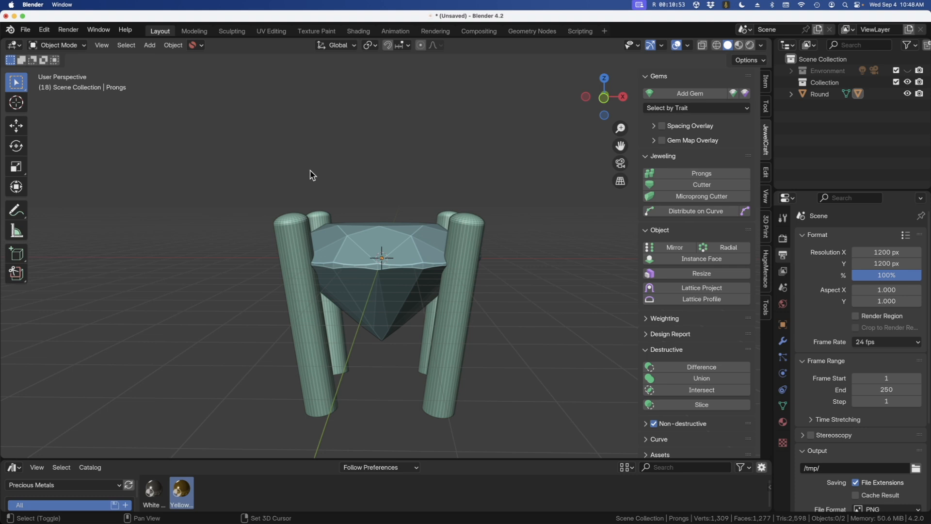
{"action": "key", "text": "shift+a"}
{"action": "mouse_move", "coordinate": [316, 172]}
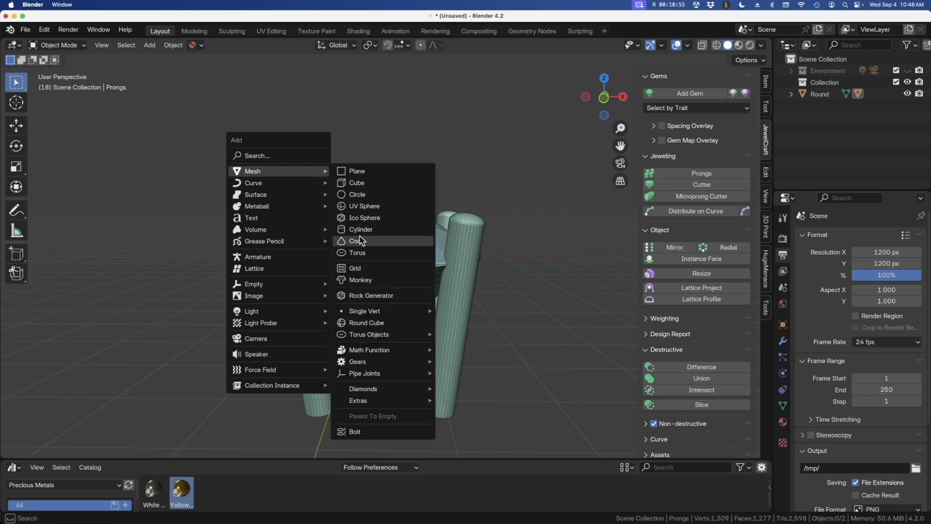
{"action": "left_click", "coordinate": [363, 253]}
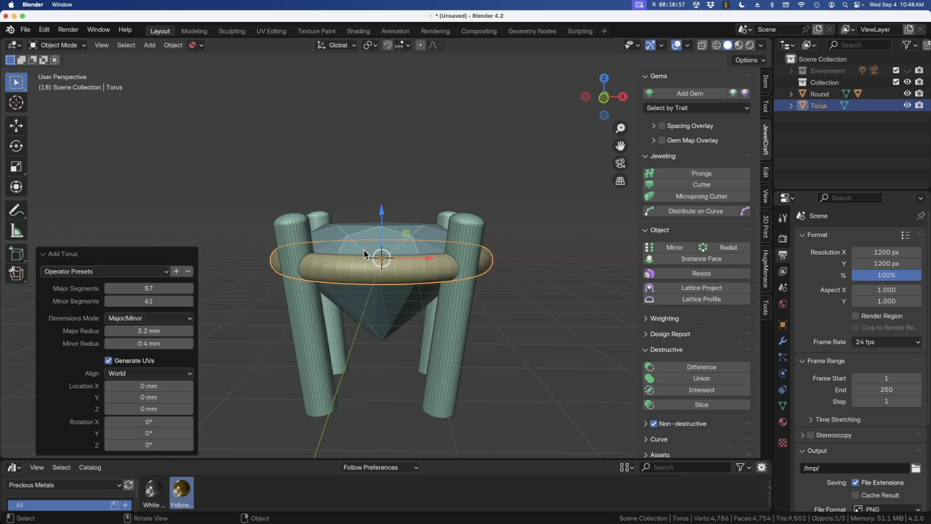
{"action": "left_click_drag", "start_coordinate": [138, 300], "coordinate": [168, 301]}
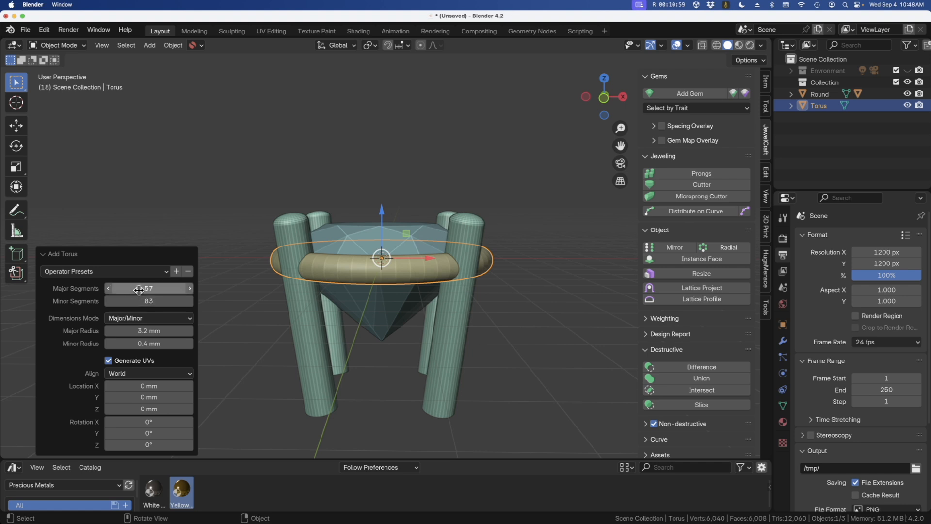
{"action": "left_click", "coordinate": [139, 290]}
{"action": "key", "text": "Tab"}
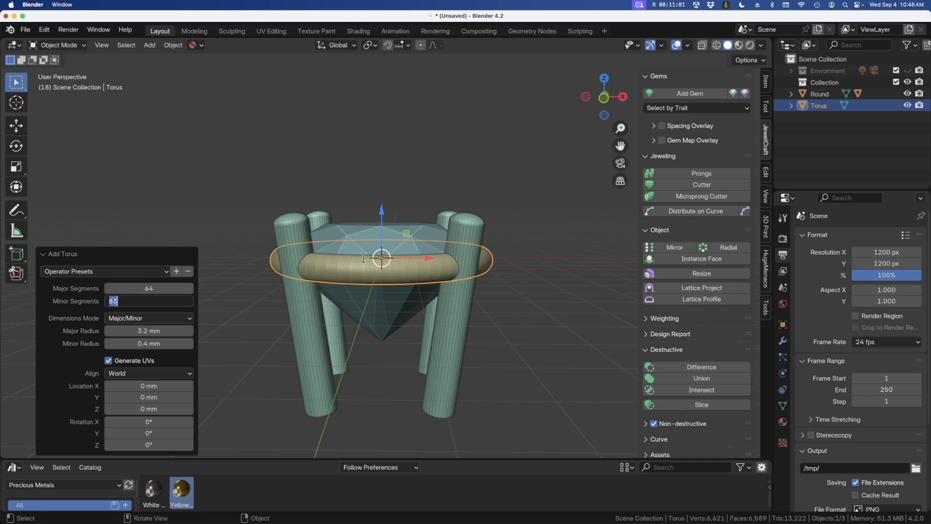
{"action": "type", "text": "64"}
{"action": "key", "text": "Tab"}
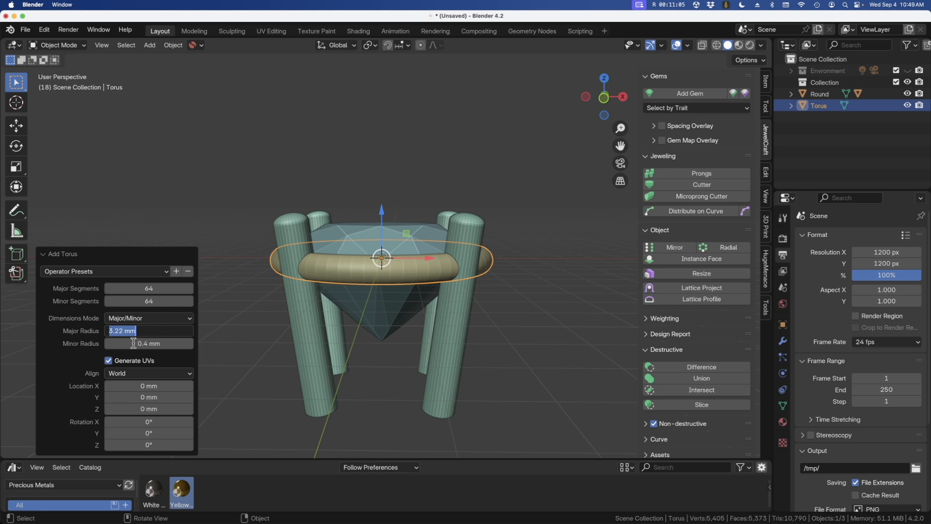
Set the torus's major radius to 3.2 mm and its minor radius to 0.5 mm.
{"action": "type", "text": "3.2"}
{"action": "key", "text": "Tab"}
{"action": "type", "text": "."}
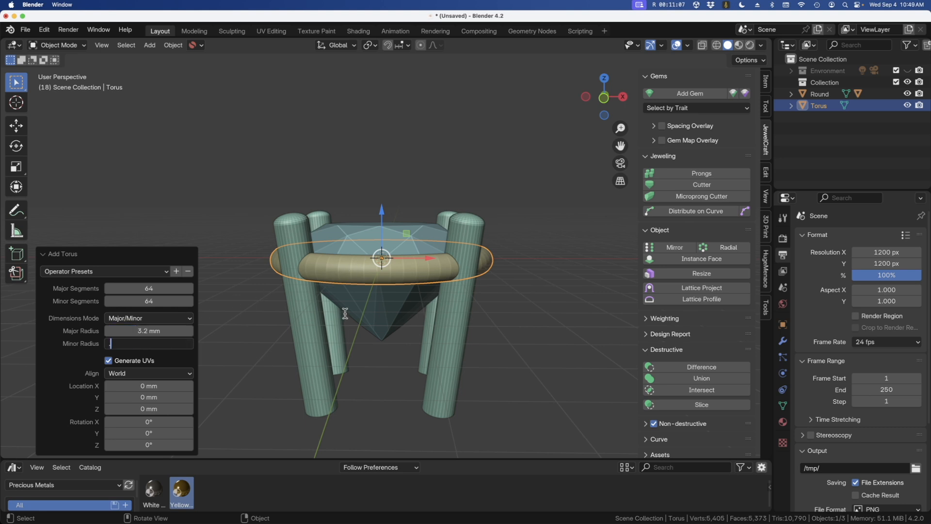
{"action": "type", "text": "5"}
{"action": "key", "text": "Tab"}
Reduce the torus to a major radius of 2.7 mm and a minor radius of 0.4 mm.
{"action": "left_click", "coordinate": [147, 331]}
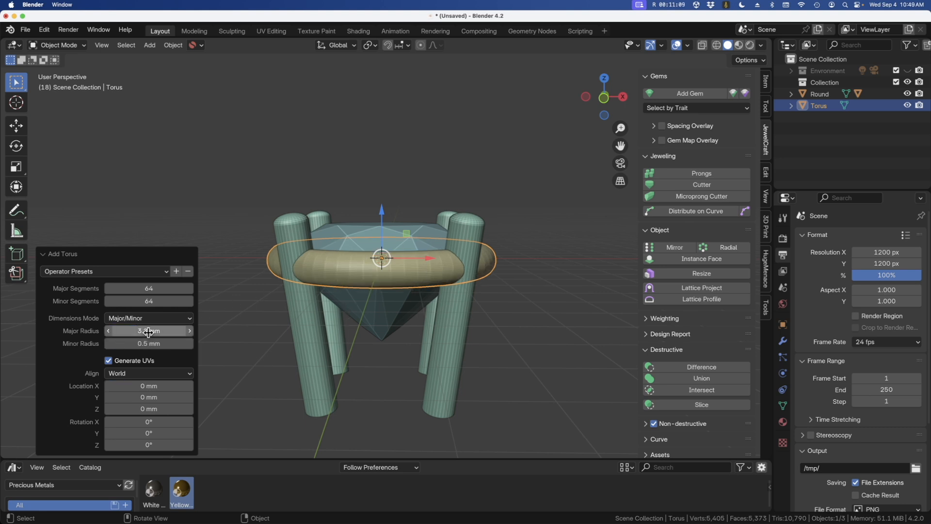
{"action": "type", "text": "2.1"}
{"action": "key", "text": "Return"}
{"action": "left_click_drag", "start_coordinate": [148, 331], "coordinate": [171, 331]}
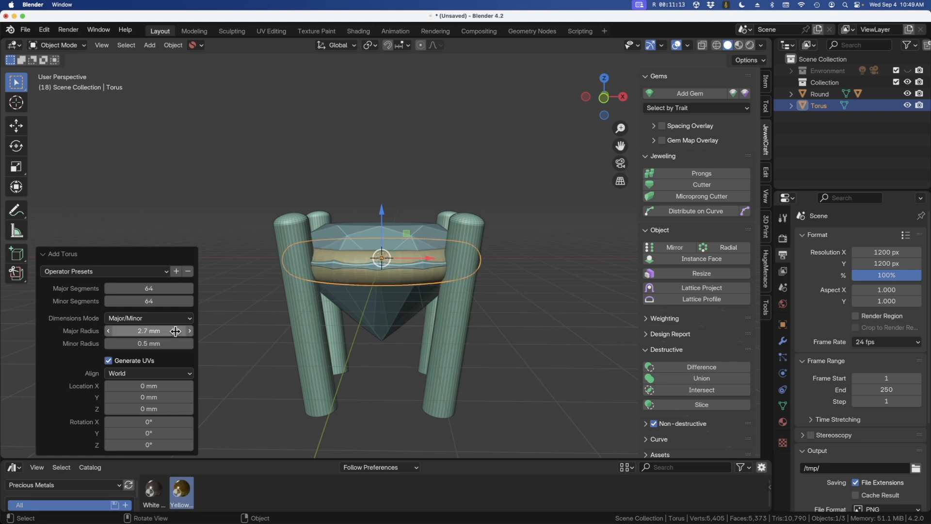
{"action": "left_click", "coordinate": [174, 343]}
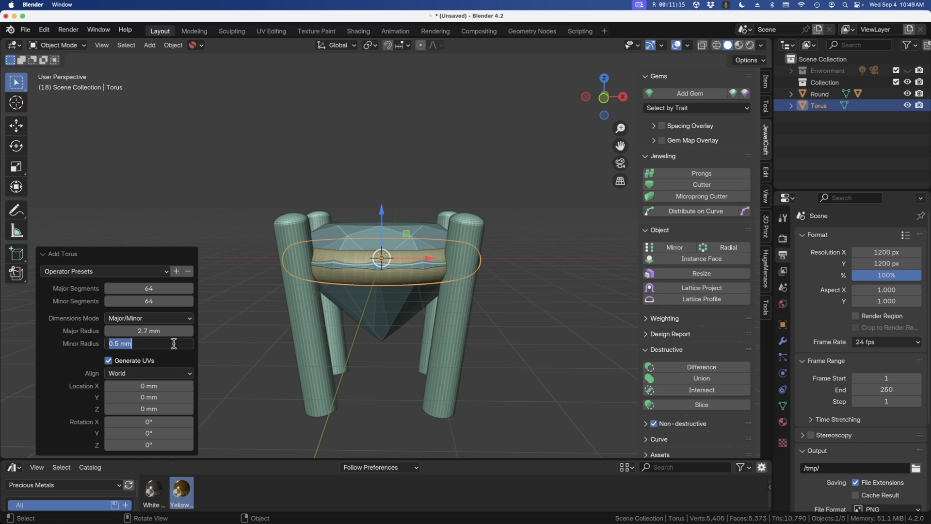
{"action": "type", "text": "0.4"}
{"action": "key", "text": "Return"}
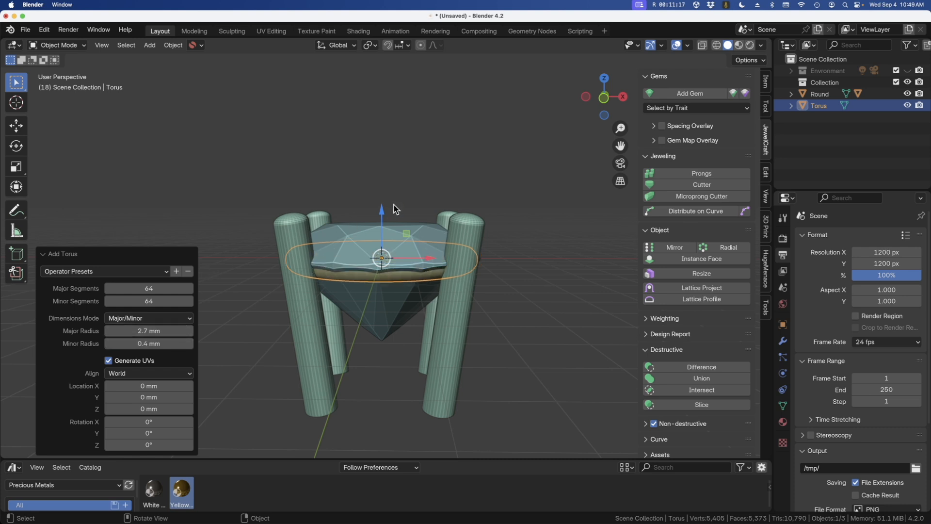
Lower the torus about 1.16 mm below the gem's girdle and scale it by about 1.027 to match the gem's outline from above.
{"action": "left_click_drag", "start_coordinate": [382, 212], "coordinate": [380, 249]}
{"action": "middle_click_drag", "start_coordinate": [379, 248], "coordinate": [411, 316]}
{"action": "key", "text": "KP_7"}
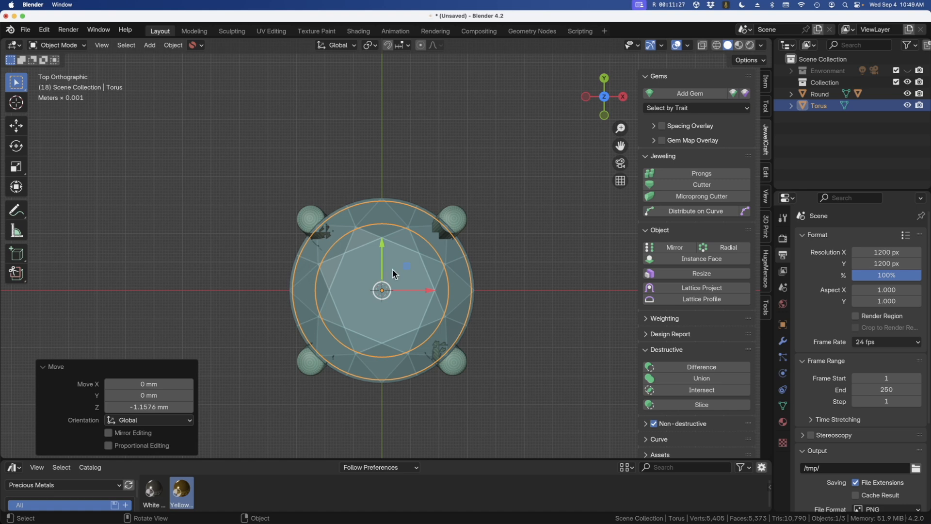
{"action": "scroll", "coordinate": [395, 274], "scroll_direction": "up", "scroll_amount": 1}
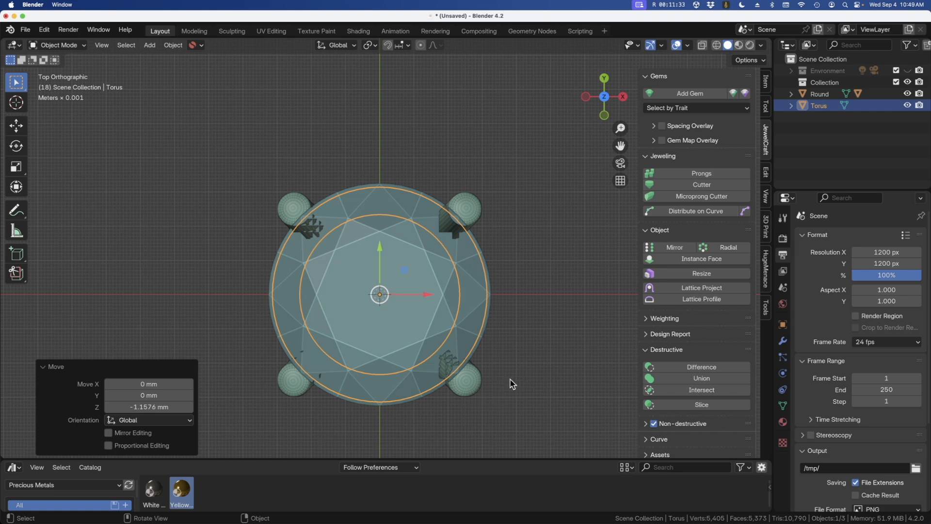
{"action": "key", "text": "s"}
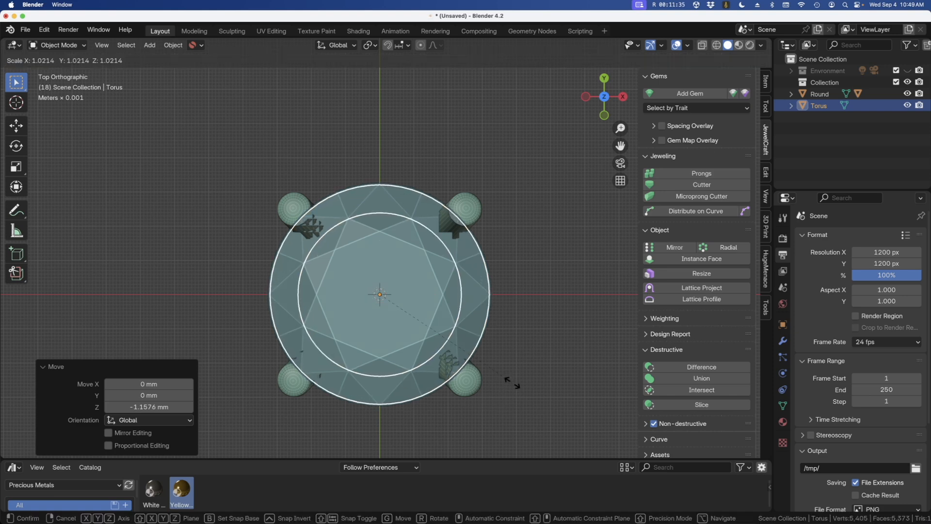
{"action": "left_click", "coordinate": [514, 383]}
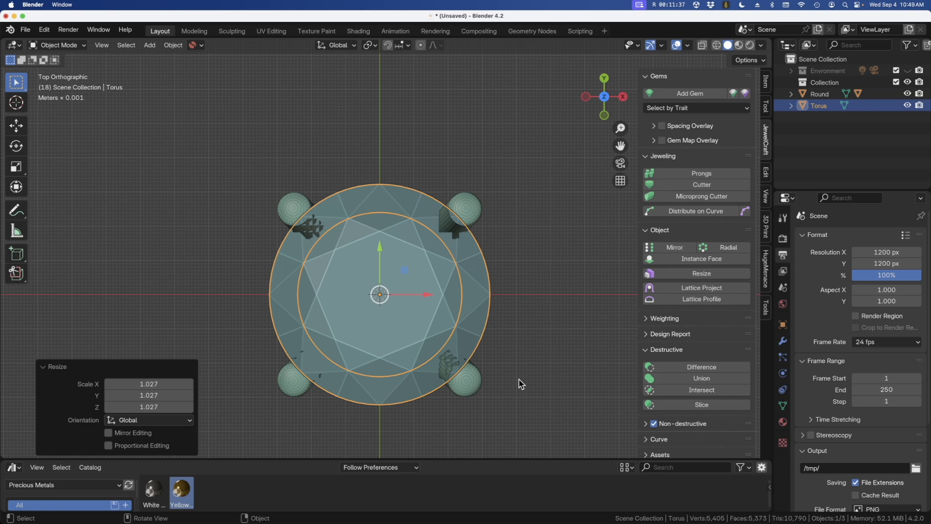
Show the torus's transform values and check its exact X dimension.
{"action": "middle_click_drag", "start_coordinate": [409, 399], "coordinate": [344, 378]}
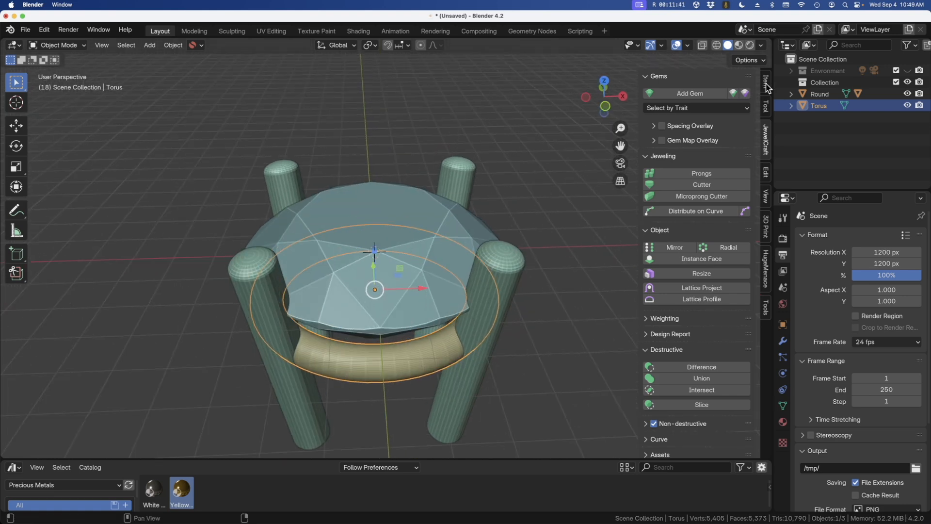
{"action": "left_click", "coordinate": [765, 82]}
{"action": "left_click", "coordinate": [723, 260]}
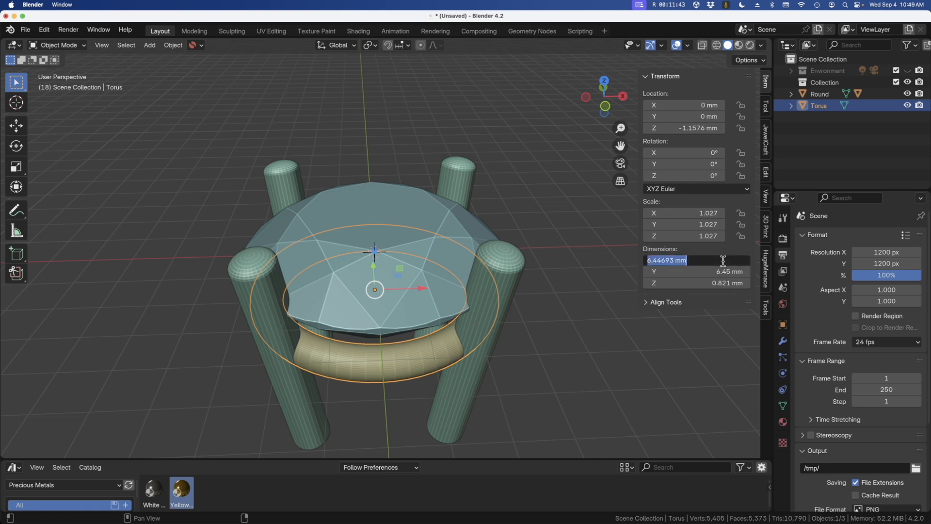
{"action": "left_click", "coordinate": [700, 260]}
{"action": "left_click", "coordinate": [571, 270]}
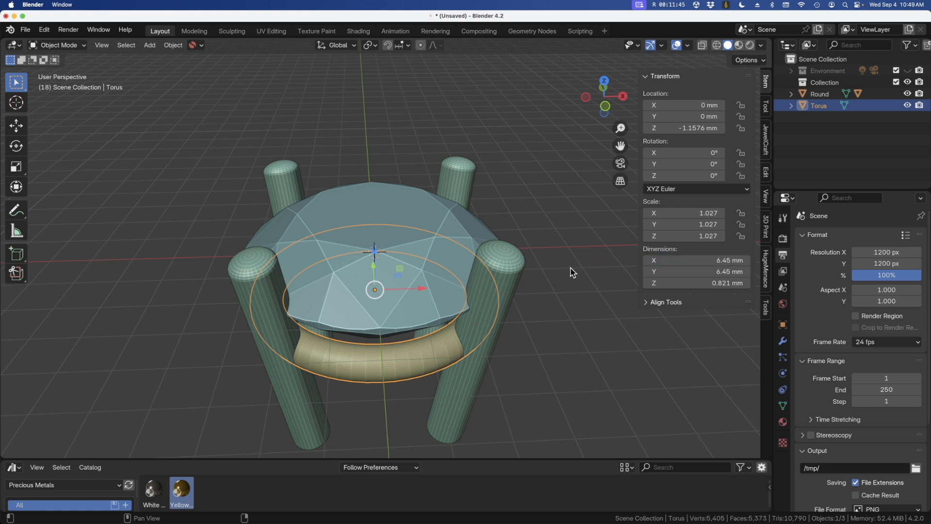
Set the torus's X and Y dimensions to 4.5 mm.
{"action": "left_click", "coordinate": [716, 262]}
{"action": "left_click_drag", "start_coordinate": [716, 262], "coordinate": [716, 272]}
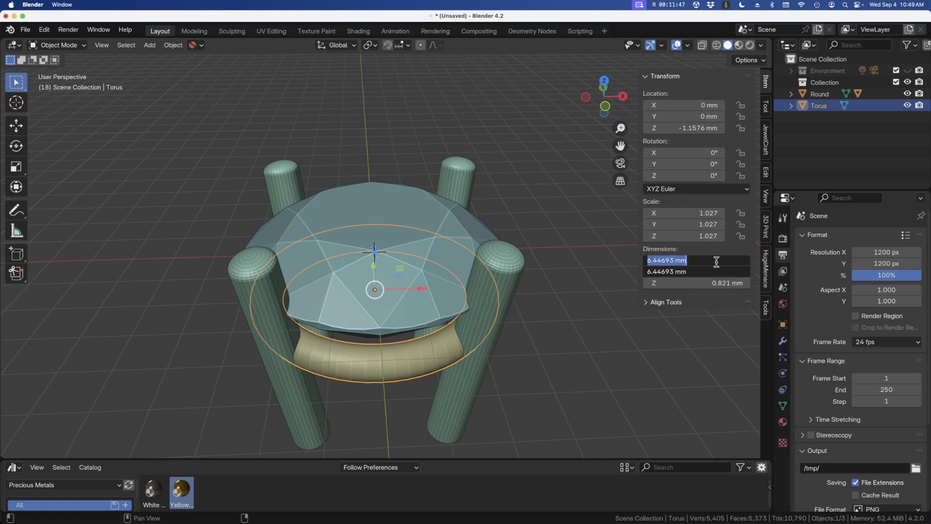
{"action": "type", "text": "4.5"}
{"action": "key", "text": "Return"}
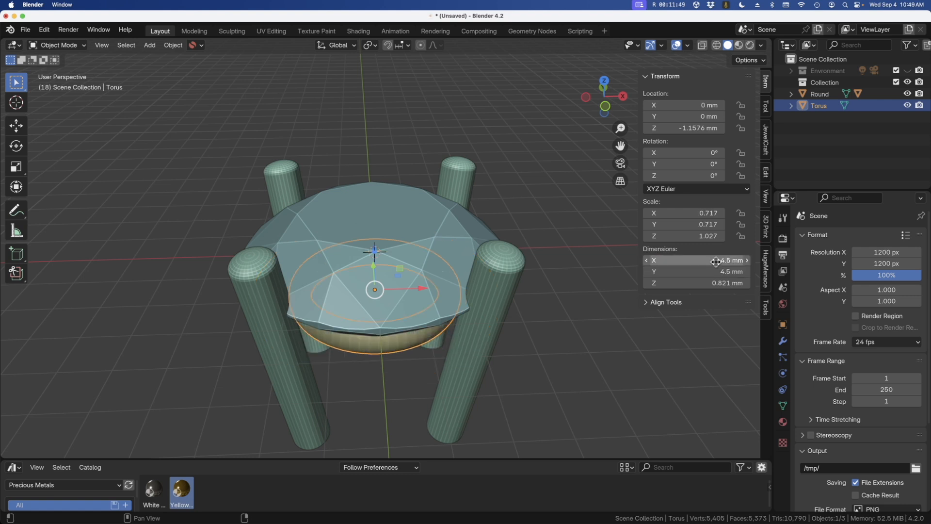
{"action": "left_click", "coordinate": [716, 262]}
{"action": "left_click", "coordinate": [569, 277]}
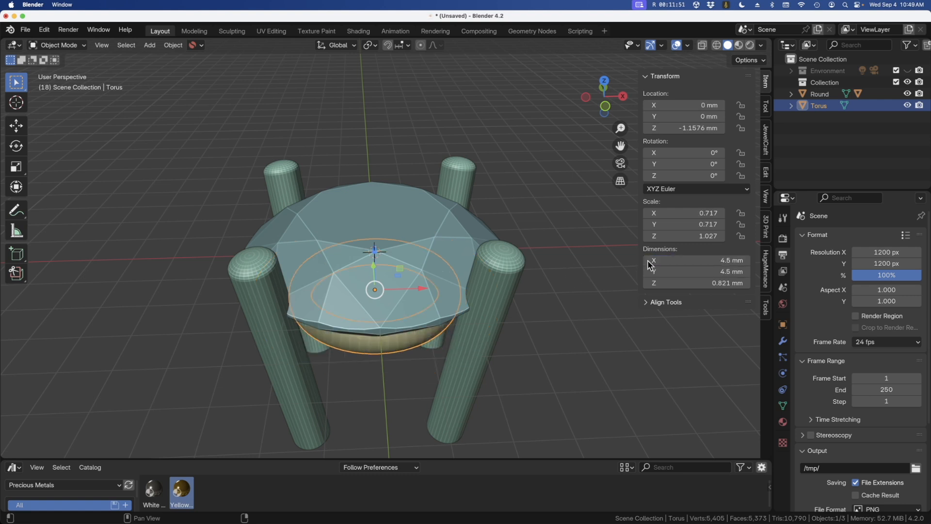
Set the torus's X and Y dimensions to 6.5 mm and check its fit against the gem from above and the side.
{"action": "left_click_drag", "start_coordinate": [697, 262], "coordinate": [697, 272]}
{"action": "type", "text": "6."}
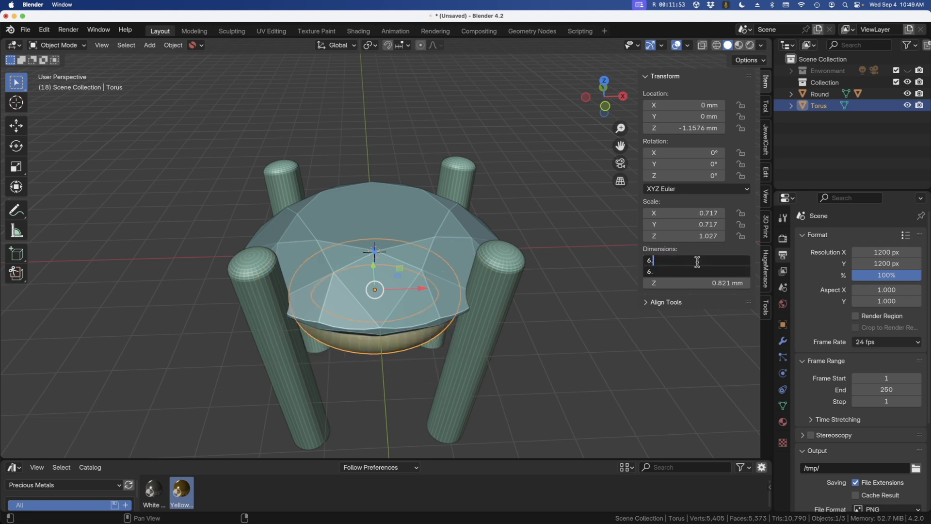
{"action": "type", "text": "5"}
{"action": "key", "text": "Return"}
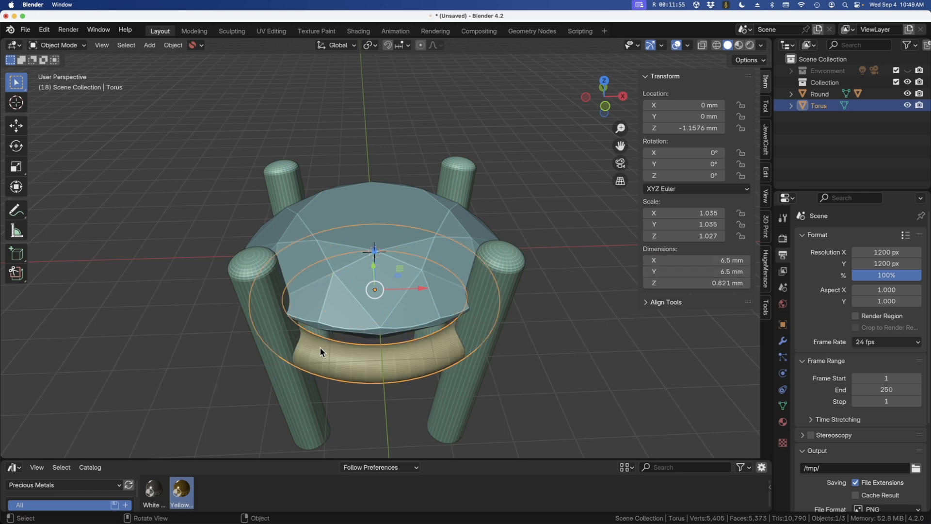
{"action": "key", "text": "KP_7"}
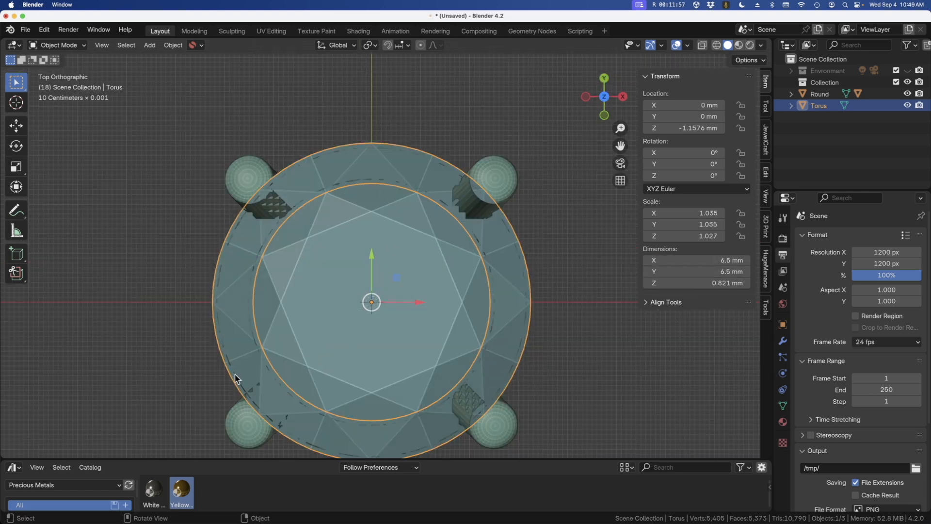
{"action": "middle_click_drag", "start_coordinate": [418, 321], "coordinate": [424, 267]}
{"action": "middle_click_drag", "start_coordinate": [371, 358], "coordinate": [348, 304]}
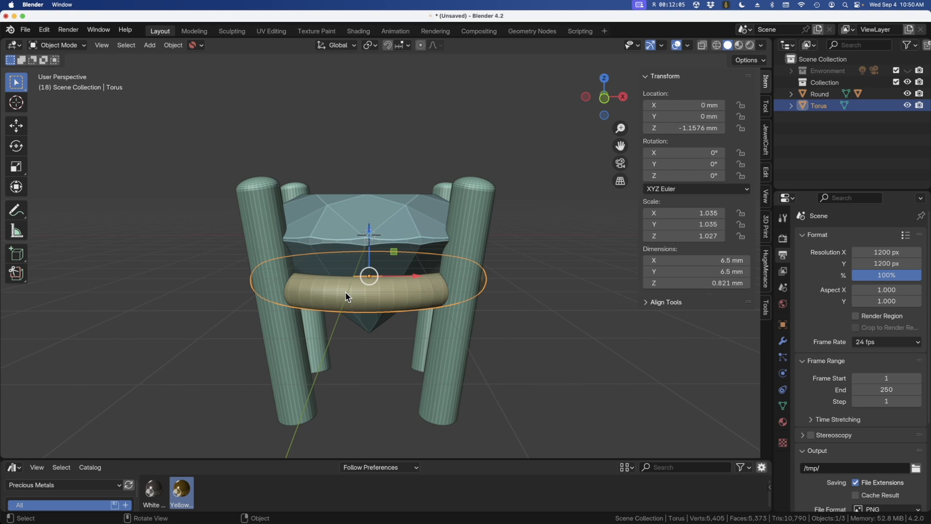
Duplicate the torus in place and lower the copy to the prongs' lower ends, at a Z location of about -4.04 mm.
{"action": "key", "text": "shift+d"}
{"action": "right_click", "coordinate": [346, 295]}
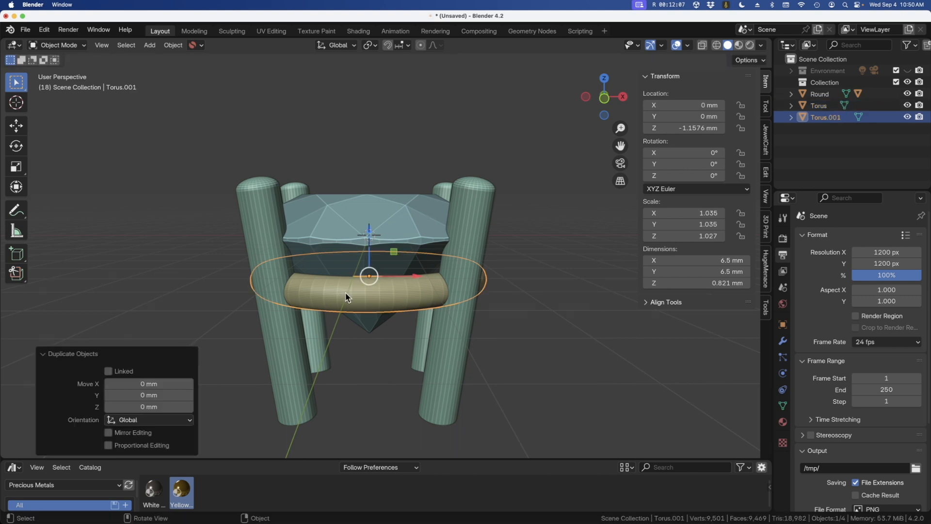
{"action": "left_click_drag", "start_coordinate": [369, 236], "coordinate": [366, 354]}
{"action": "key", "text": "KP_1"}
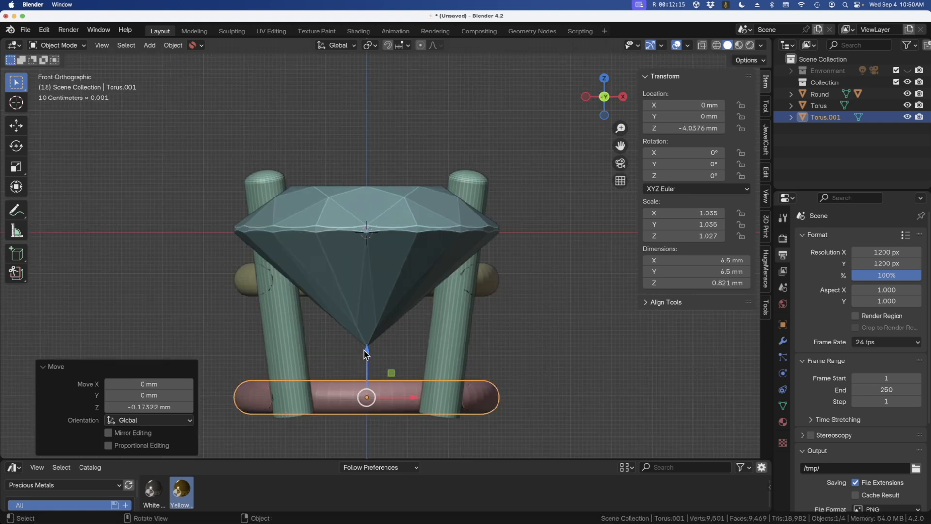
Scale the lower ring uniformly by about 0.817 so it fits between the inward-tilted prongs.
{"action": "middle_click_drag", "start_coordinate": [367, 312], "coordinate": [370, 333]}
{"action": "scroll", "coordinate": [364, 324], "scroll_direction": "down", "scroll_amount": 2}
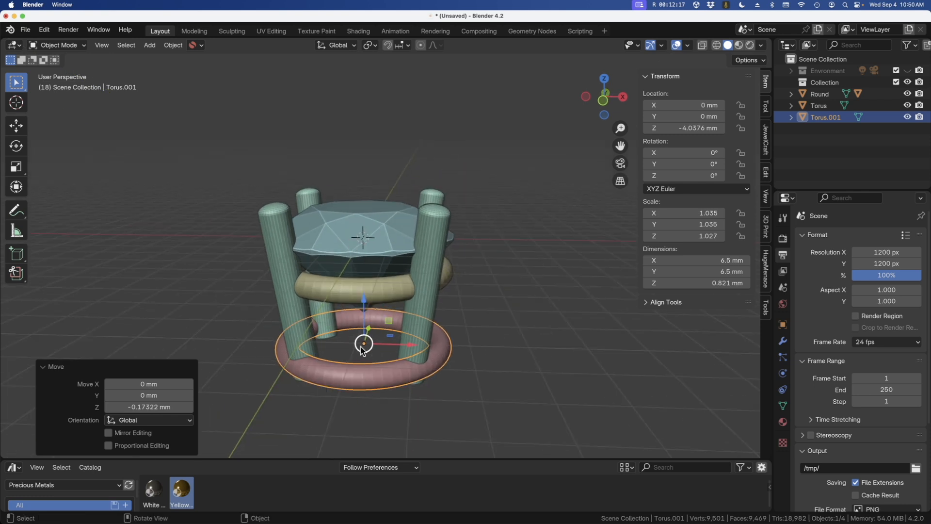
{"action": "scroll", "coordinate": [396, 418], "scroll_direction": "up", "scroll_amount": 3}
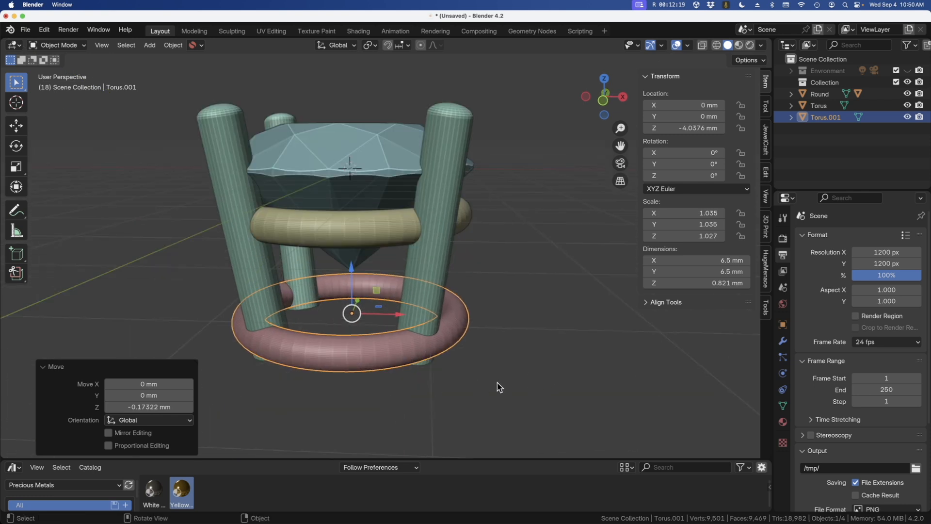
{"action": "key", "text": "s"}
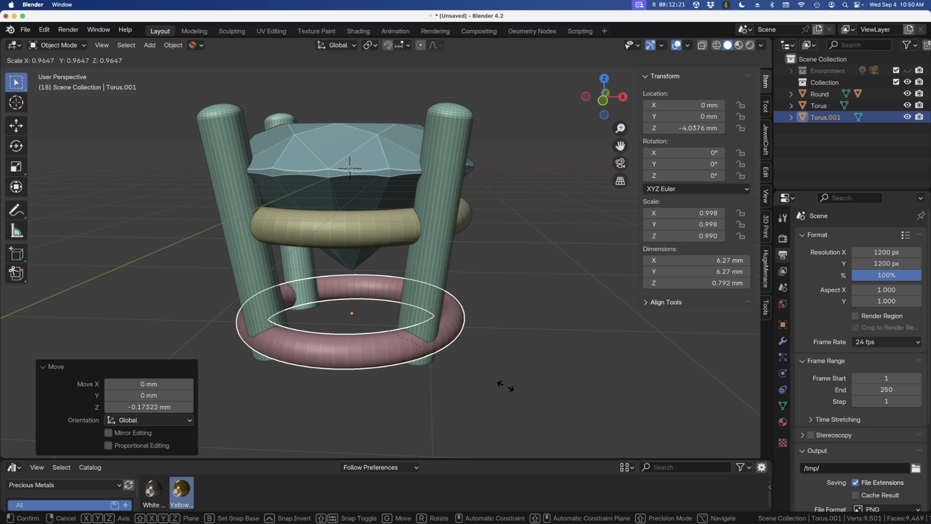
{"action": "left_click", "coordinate": [478, 380]}
{"action": "middle_click_drag", "start_coordinate": [385, 385], "coordinate": [388, 336]}
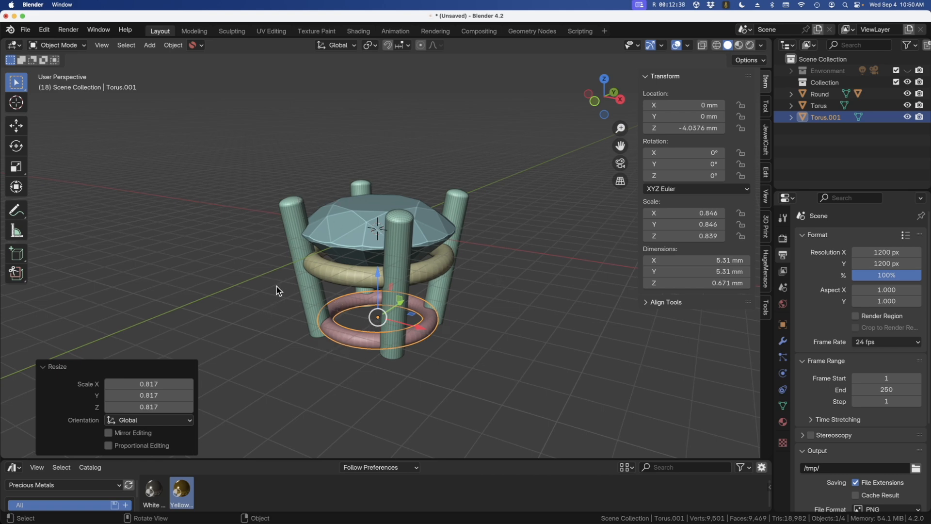
Join the prongs and the lower ring to the upper ring as one object.
{"action": "left_click", "coordinate": [314, 293], "text": "shift"}
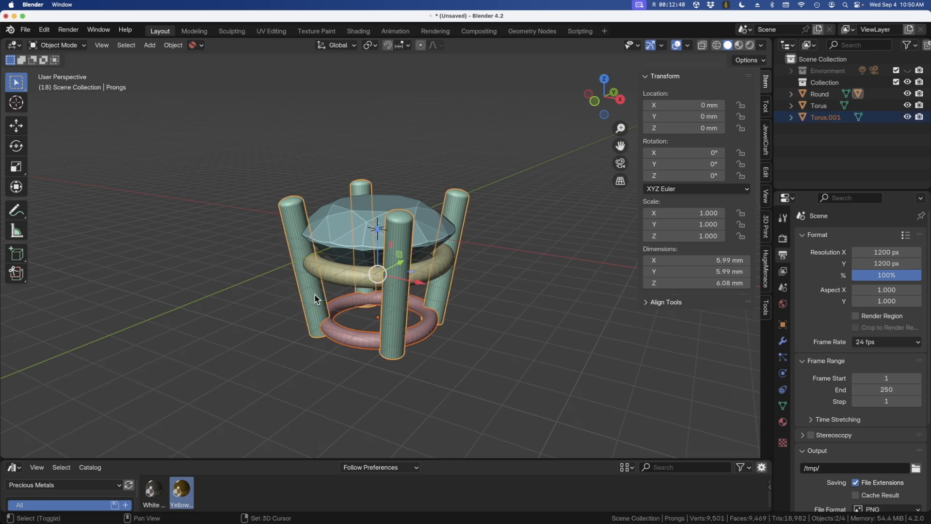
{"action": "left_click", "coordinate": [301, 272], "text": "shift"}
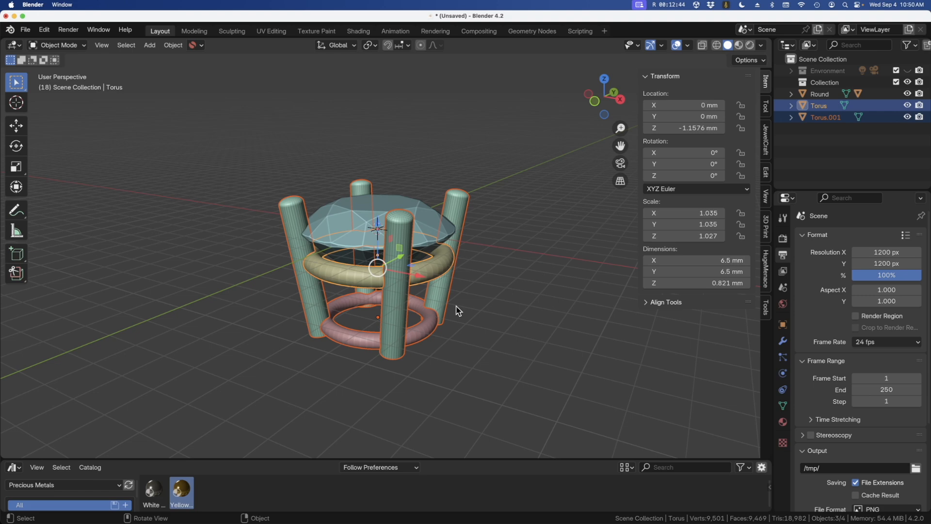
{"action": "key", "text": "ctrl+j"}
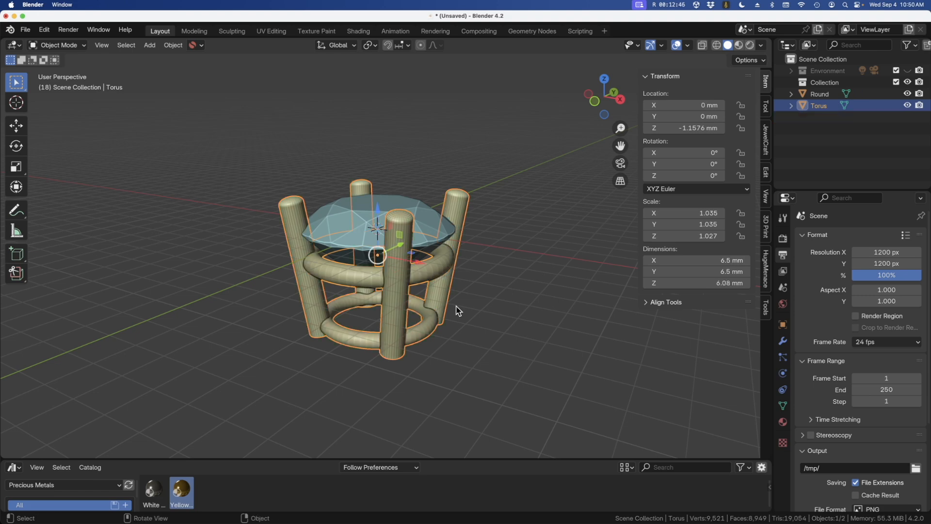
Apply the yellow precious-metal material to the joined setting in rendered shading and shade it auto smooth at 30°.
{"action": "left_click_drag", "start_coordinate": [189, 473], "coordinate": [311, 304]}
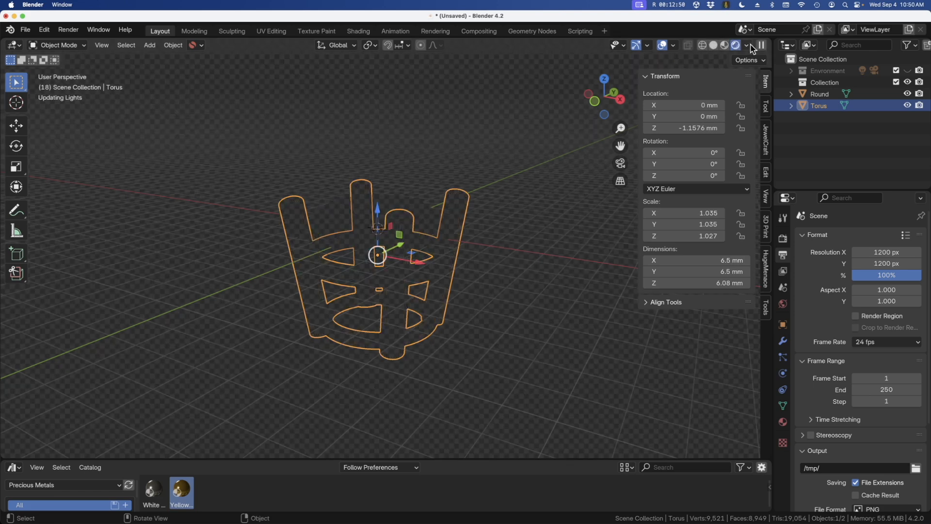
{"action": "left_click", "coordinate": [749, 45]}
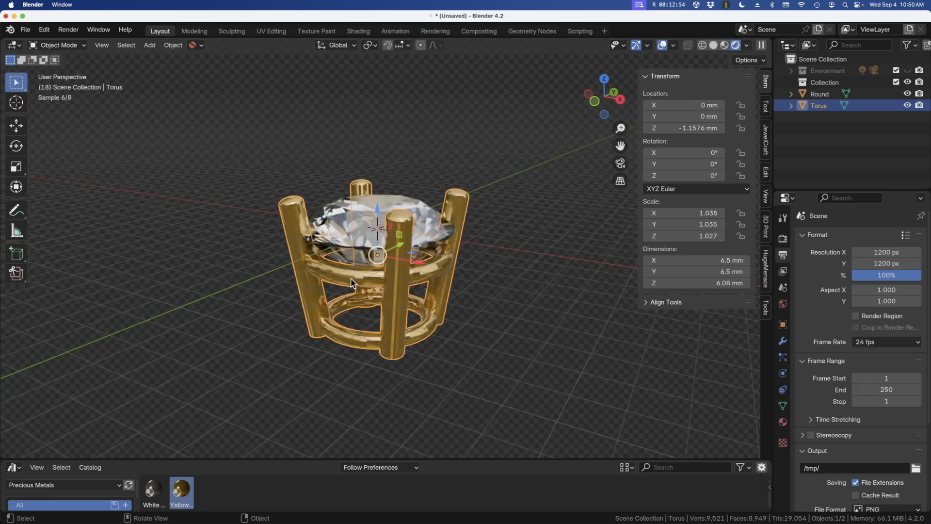
{"action": "right_click", "coordinate": [352, 283]}
{"action": "left_click", "coordinate": [335, 282]}
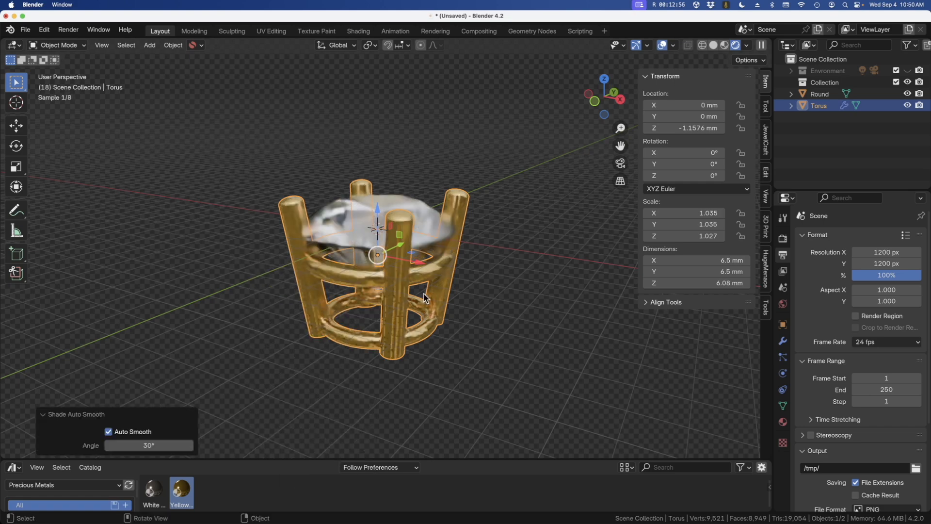
Align the camera to an angled view of the tilted-prong setting and render a still image of it.
{"action": "middle_click_drag", "start_coordinate": [424, 298], "coordinate": [370, 288]}
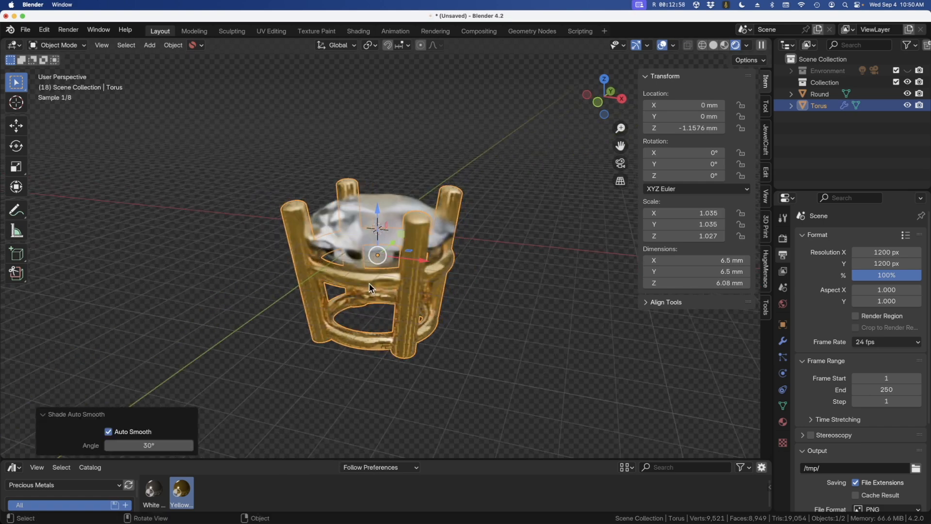
{"action": "mouse_move", "coordinate": [460, 287]}
{"action": "middle_mouse_down"}
{"action": "mouse_move", "coordinate": [476, 270]}
{"action": "mouse_move", "coordinate": [480, 277]}
{"action": "mouse_move", "coordinate": [447, 296]}
{"action": "middle_mouse_up"}
{"action": "key", "text": "KP_0"}
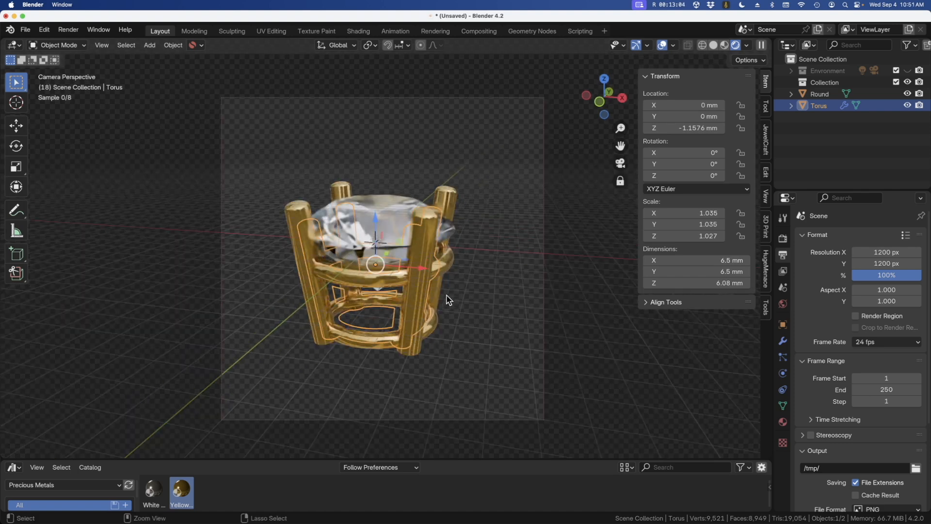
{"action": "scroll", "coordinate": [315, 326], "scroll_direction": "up", "scroll_amount": 1}
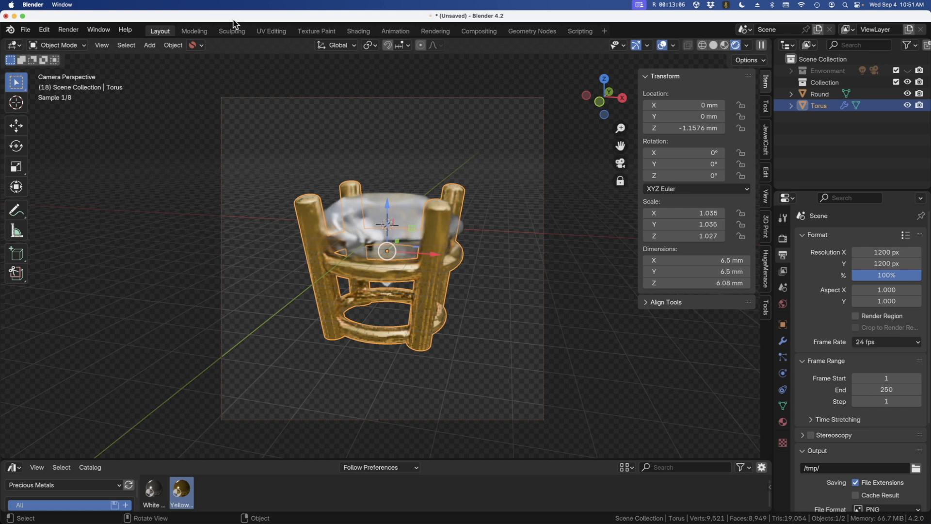
{"action": "left_click", "coordinate": [69, 29]}
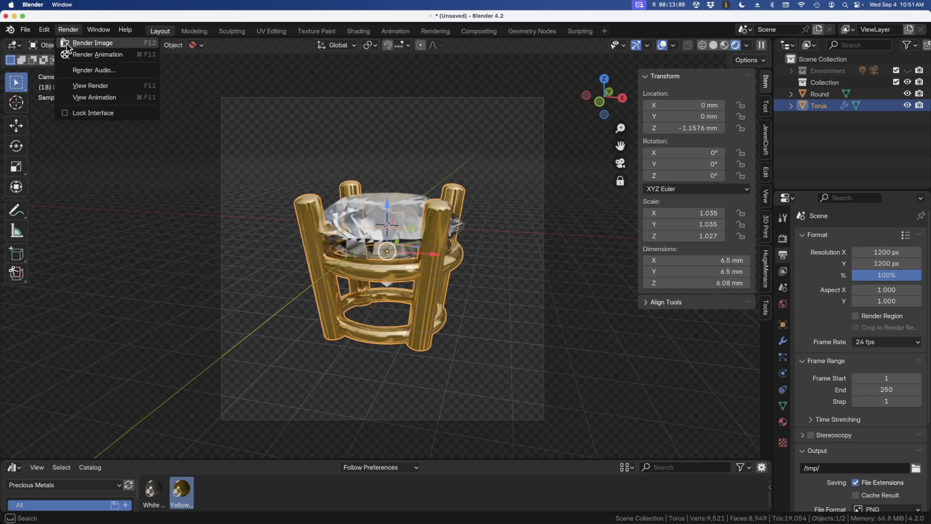
{"action": "left_click", "coordinate": [67, 47]}
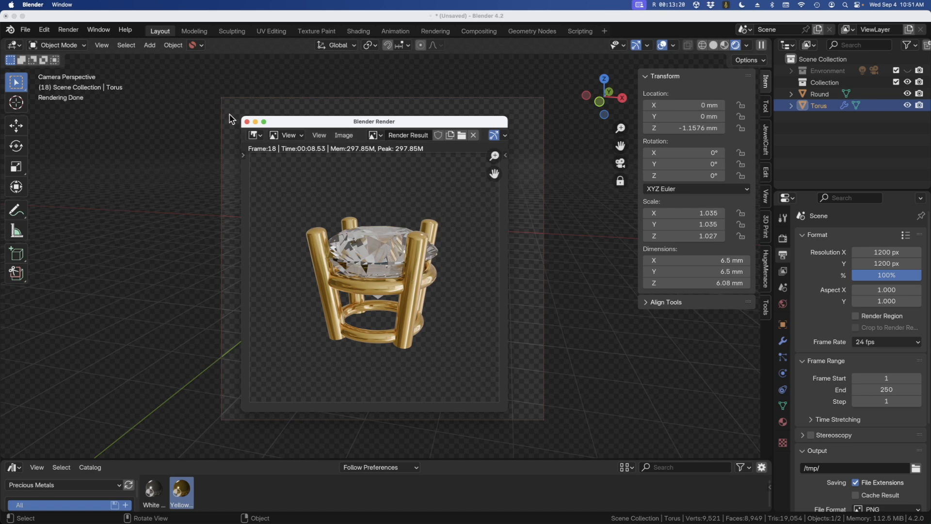
{"action": "left_click", "coordinate": [247, 124]}
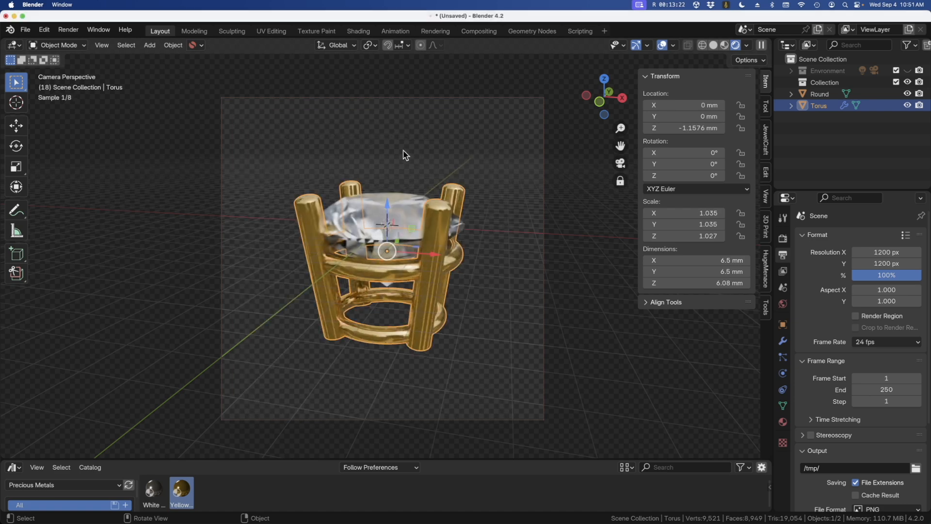
Delete the joined gold setting so that only the round gem remains.
{"action": "middle_click_drag", "start_coordinate": [406, 151], "coordinate": [407, 151]}
{"action": "scroll", "coordinate": [365, 226], "scroll_direction": "down", "scroll_amount": 2}
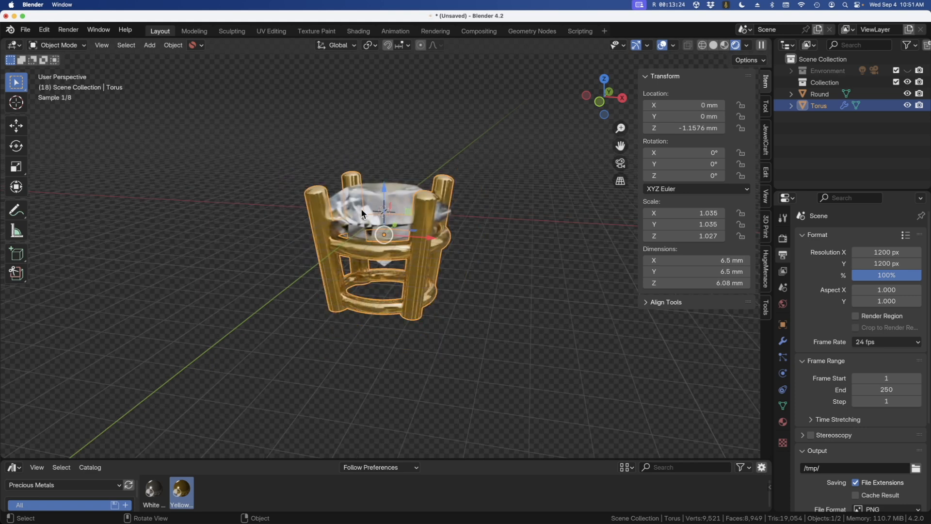
{"action": "key", "text": "x"}
{"action": "left_click", "coordinate": [360, 259]}
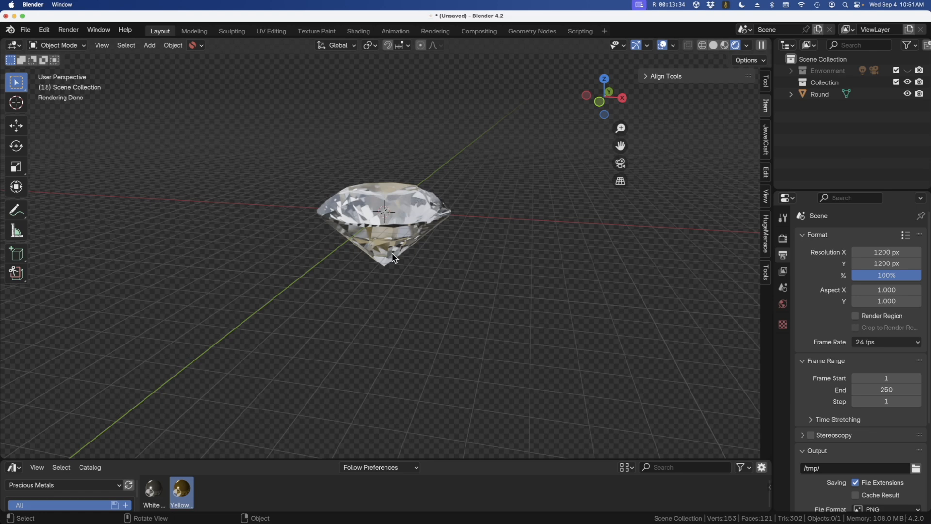
Add a path curve at the gem's origin in solid front view and rotate it 90° about the Y axis.
{"action": "key", "text": "KP_1"}
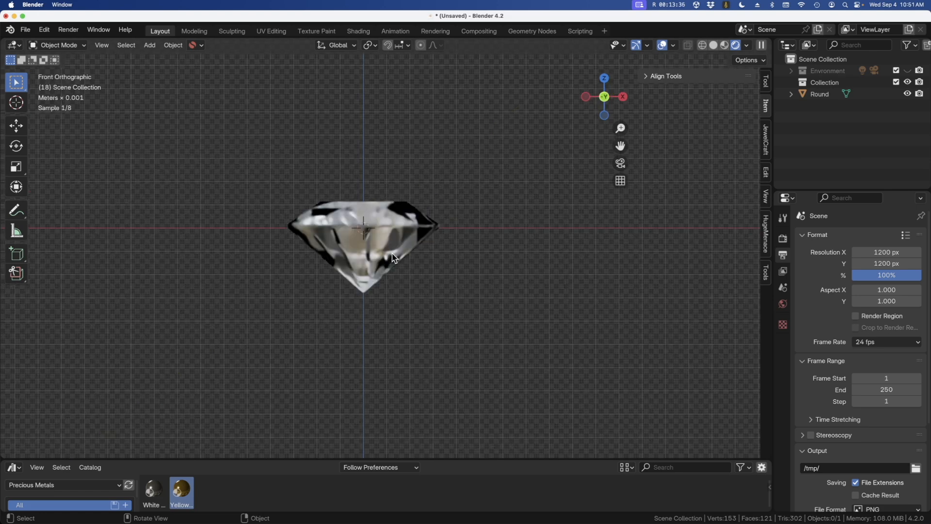
{"action": "left_click", "coordinate": [713, 46]}
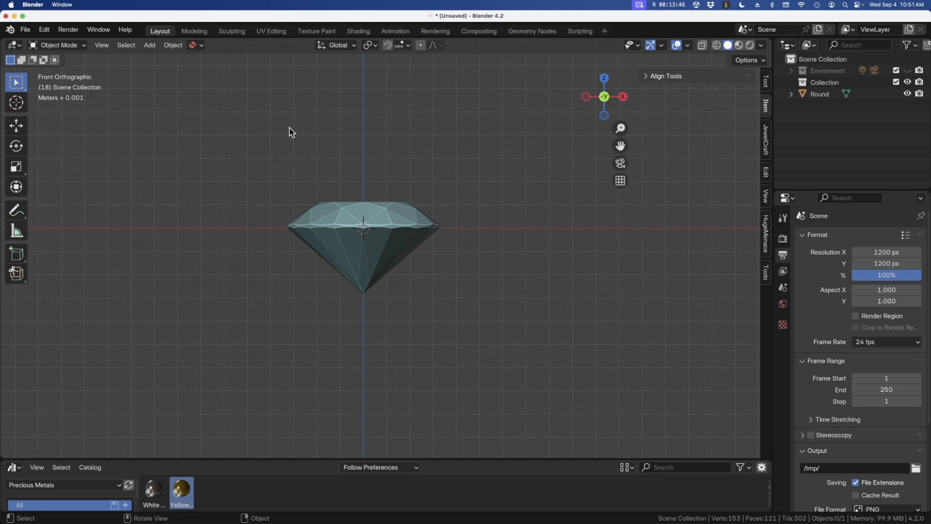
{"action": "key", "text": "shift+a"}
{"action": "mouse_move", "coordinate": [261, 140]}
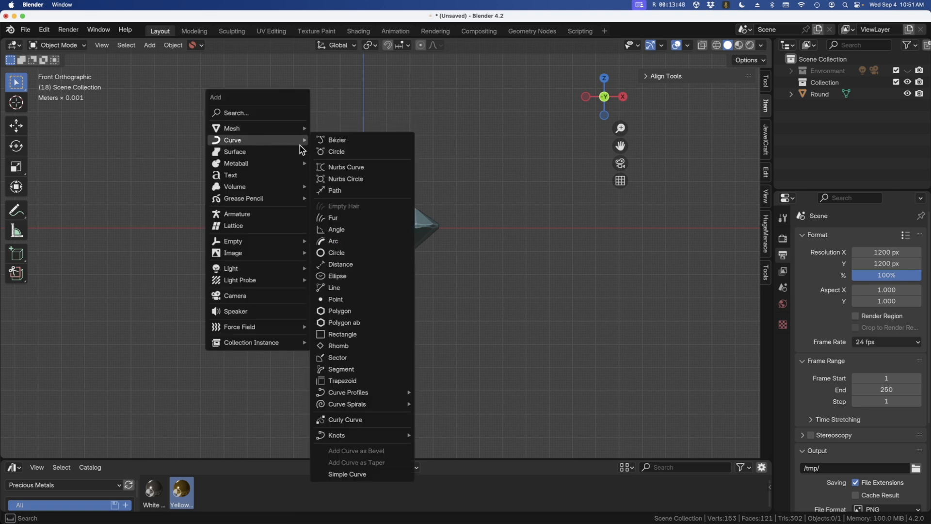
{"action": "left_click", "coordinate": [334, 192]}
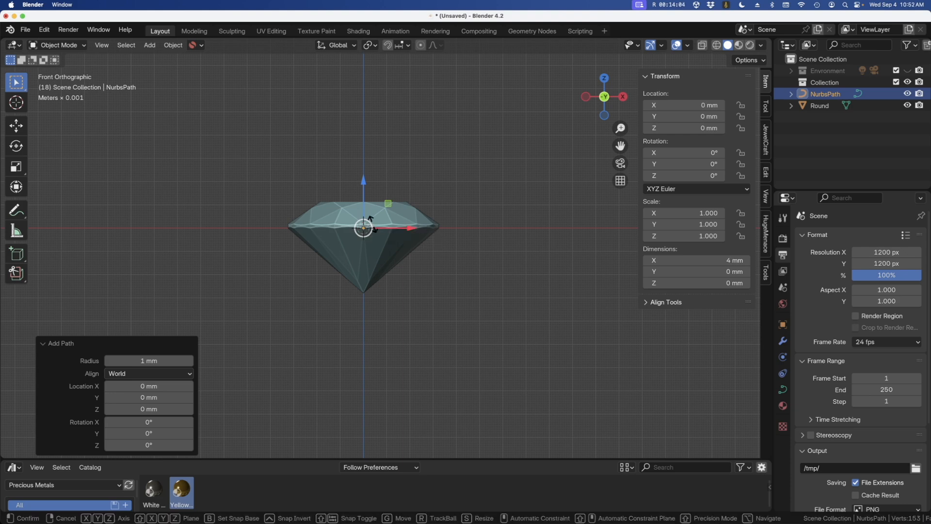
{"action": "key", "text": "r"}
{"action": "key", "text": "y"}
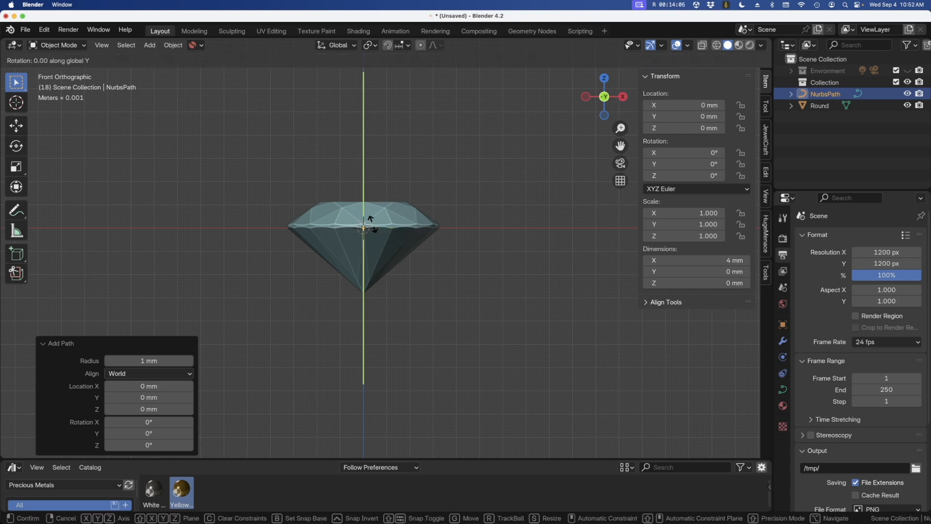
{"action": "type", "text": "90"}
{"action": "key", "text": "Return"}
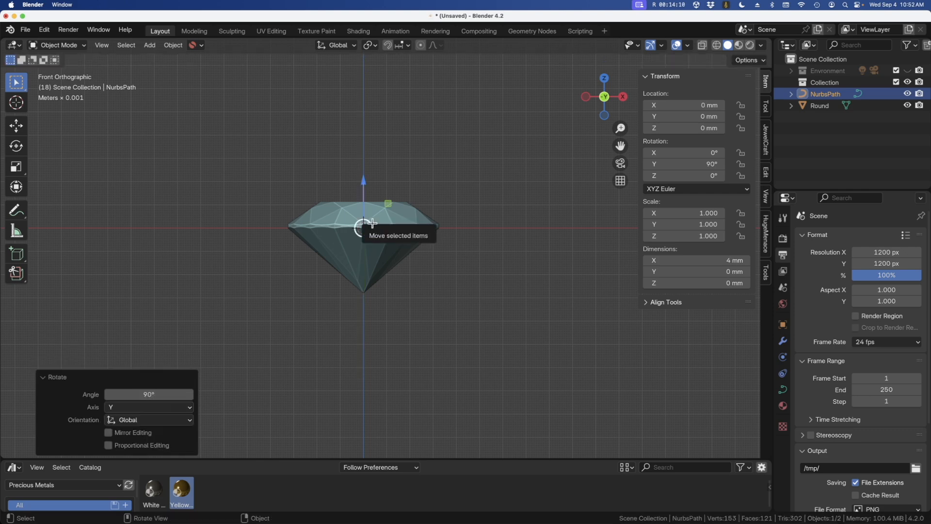
Move all of the path's control points about 3.29 mm along X to the gem's edge and lower them about 0.48 mm.
{"action": "key", "text": "Tab"}
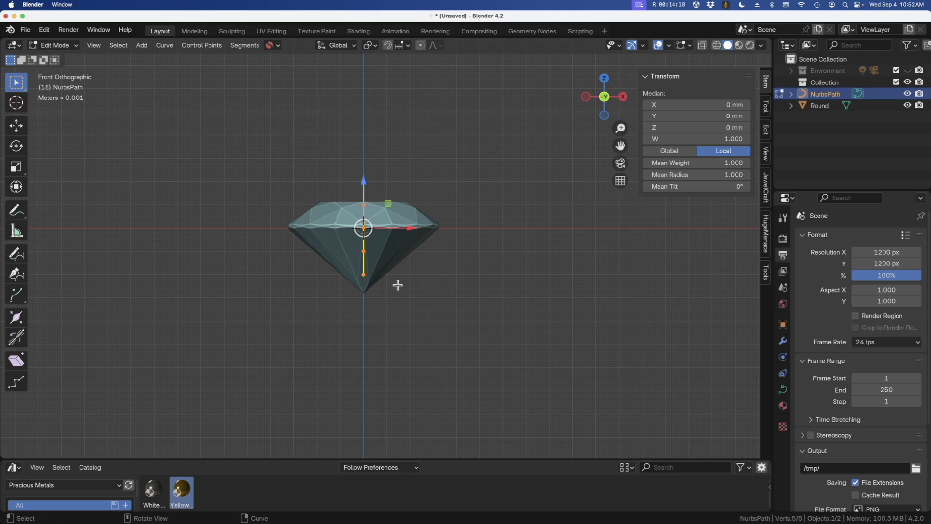
{"action": "key", "text": "a"}
{"action": "key", "text": "a"}
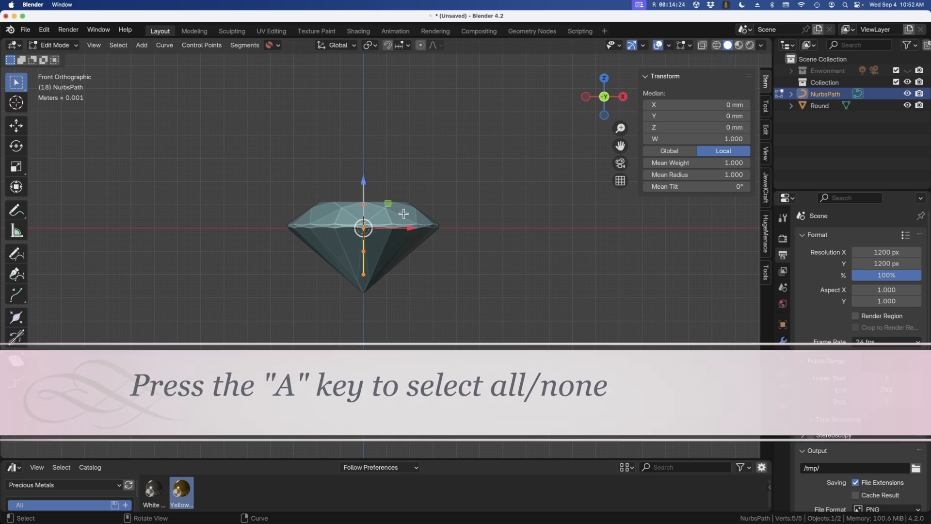
{"action": "left_click_drag", "start_coordinate": [412, 228], "coordinate": [487, 236]}
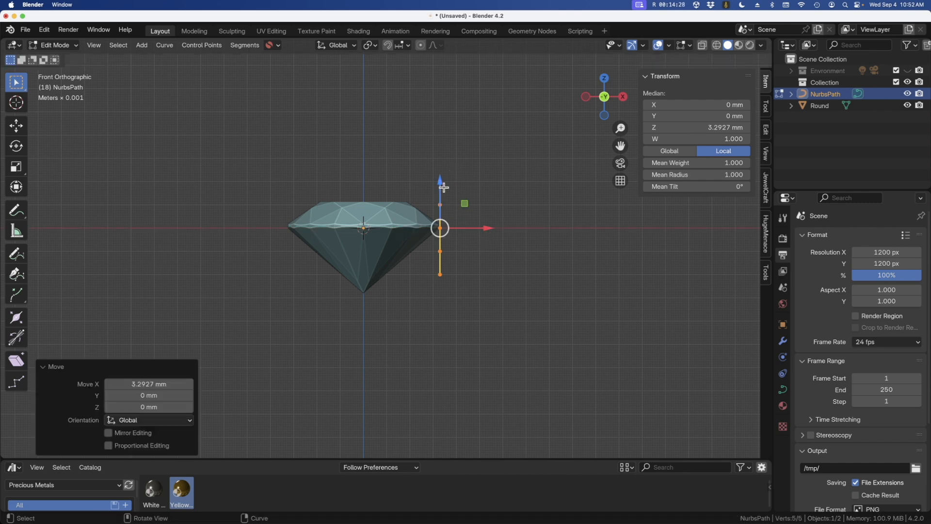
{"action": "left_click_drag", "start_coordinate": [440, 182], "coordinate": [440, 194]}
{"action": "scroll", "coordinate": [449, 249], "scroll_direction": "up", "scroll_amount": 3}
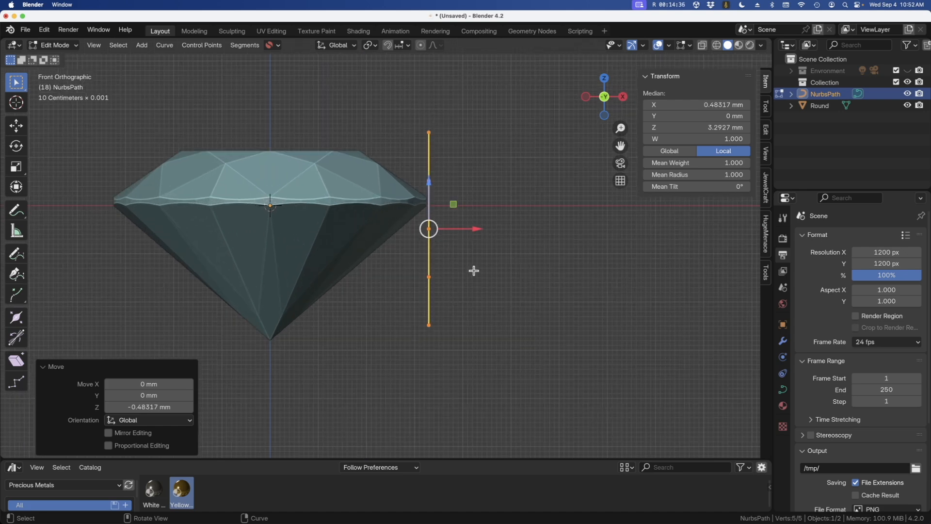
{"action": "scroll", "coordinate": [437, 286], "scroll_direction": "down", "scroll_amount": 3}
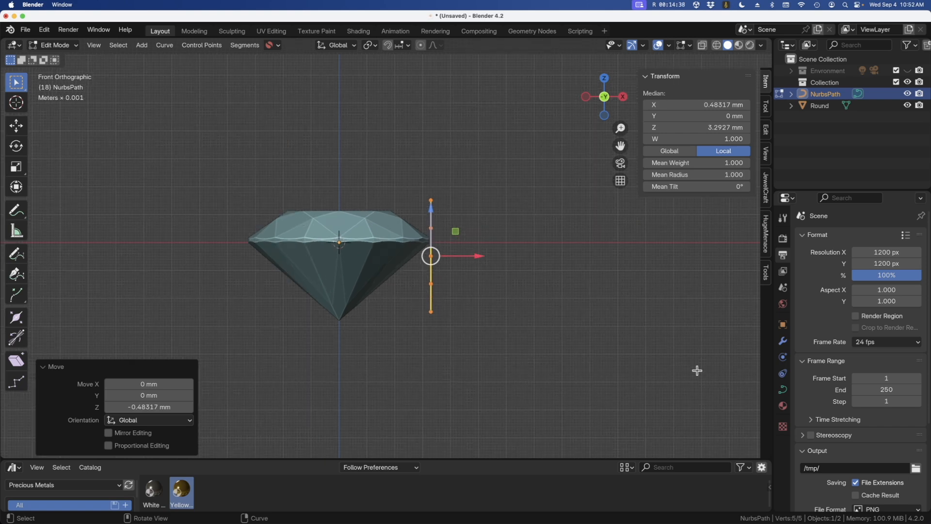
Give the path a round bevel with a depth of 0.47 mm to form a prong.
{"action": "left_click", "coordinate": [783, 390]}
{"action": "scroll", "coordinate": [807, 407], "scroll_direction": "down", "scroll_amount": 2}
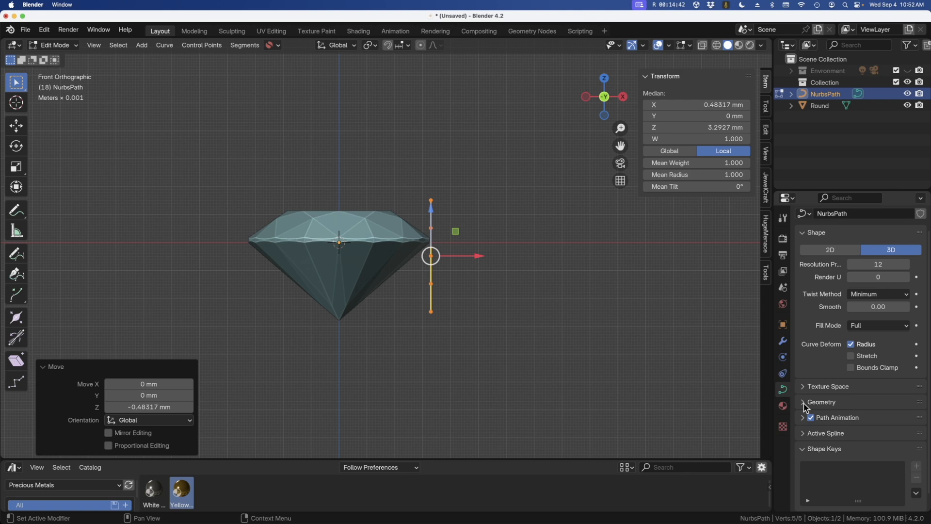
{"action": "left_click", "coordinate": [808, 386]}
{"action": "scroll", "coordinate": [840, 403], "scroll_direction": "down", "scroll_amount": 6}
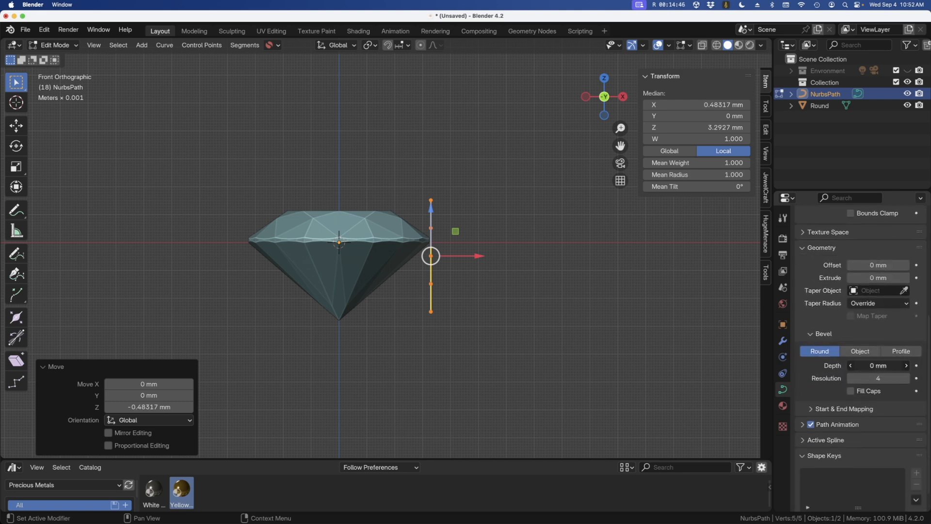
{"action": "left_click_drag", "start_coordinate": [877, 365], "coordinate": [921, 365]}
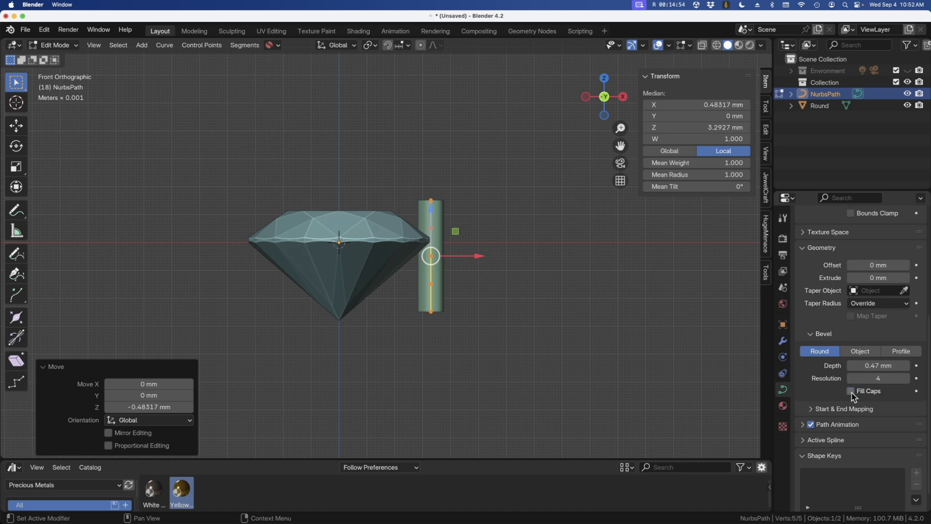
Fill the caps of the prong's open ends and set its bevel resolution to 24.
{"action": "middle_click_drag", "start_coordinate": [549, 306], "coordinate": [546, 369]}
{"action": "scroll", "coordinate": [419, 220], "scroll_direction": "up", "scroll_amount": 5}
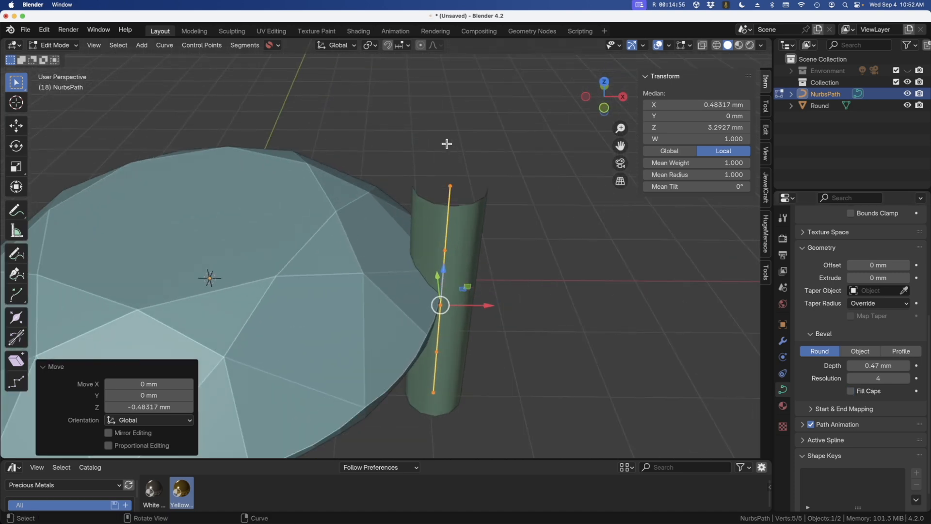
{"action": "scroll", "coordinate": [432, 167], "scroll_direction": "up", "scroll_amount": 3}
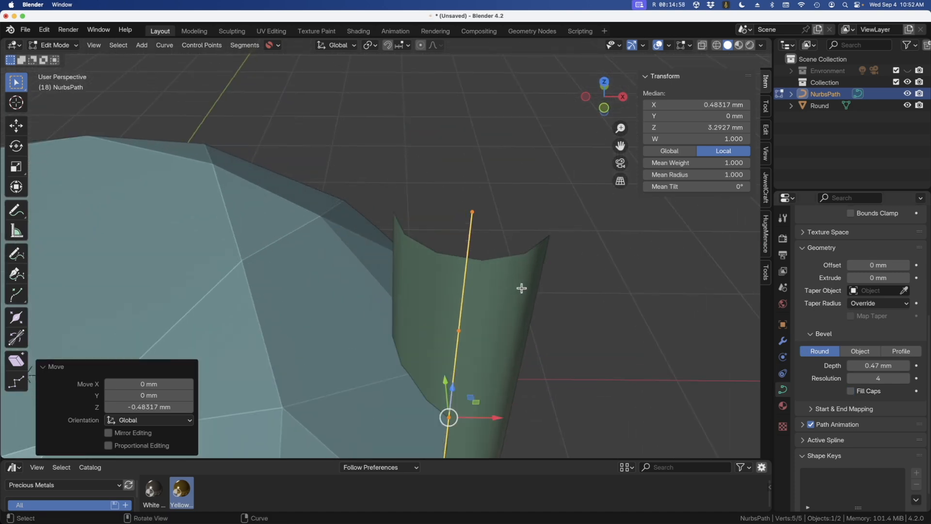
{"action": "left_click", "coordinate": [850, 391]}
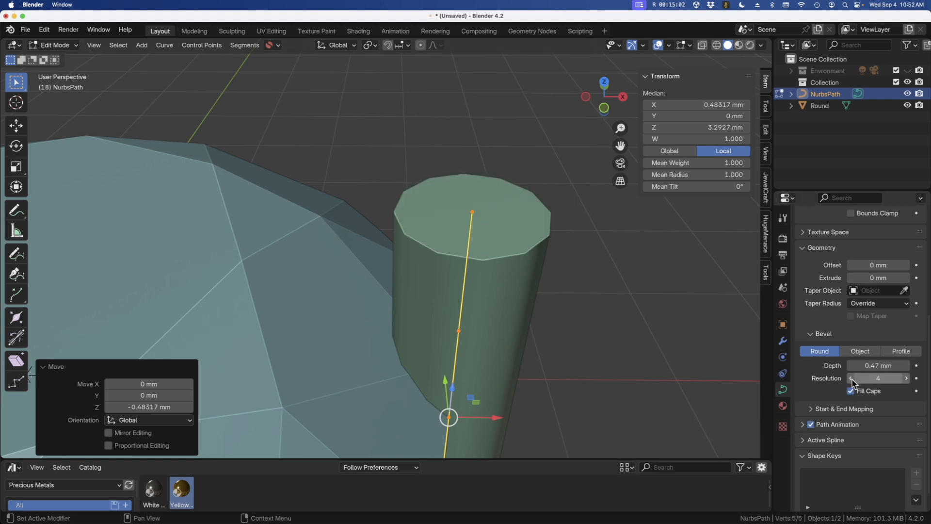
{"action": "left_click", "coordinate": [893, 378]}
{"action": "type", "text": "24"}
{"action": "key", "text": "Return"}
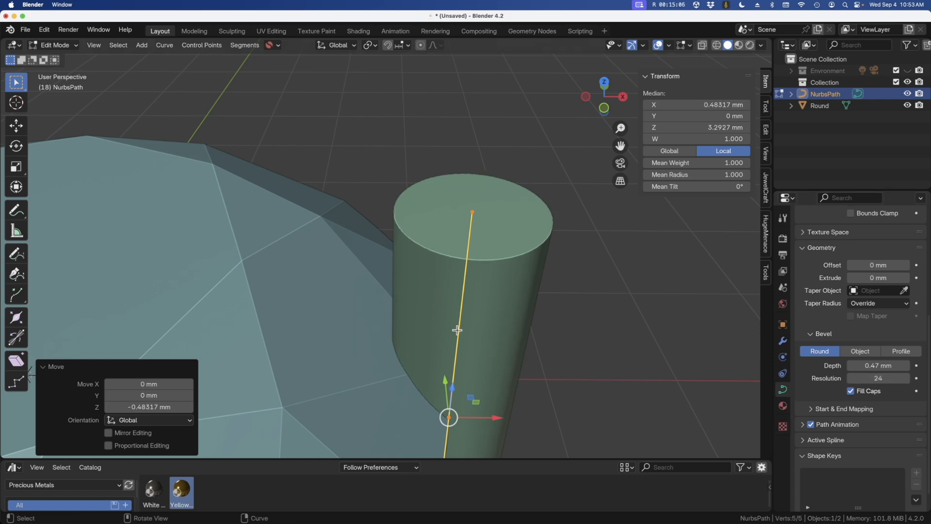
Move the prong path's lowest control point about 1.83 mm inward and 1.66 mm down, beneath the gem, in front view.
{"action": "scroll", "coordinate": [456, 324], "scroll_direction": "up", "scroll_amount": 2}
{"action": "scroll", "coordinate": [438, 281], "scroll_direction": "down", "scroll_amount": 3}
{"action": "key", "text": "KP_1"}
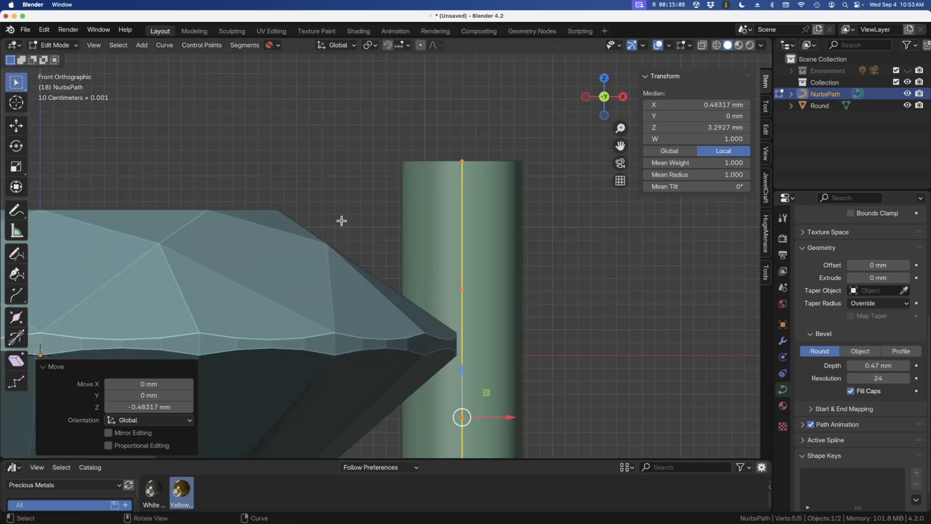
{"action": "scroll", "coordinate": [342, 220], "scroll_direction": "down", "scroll_amount": 5}
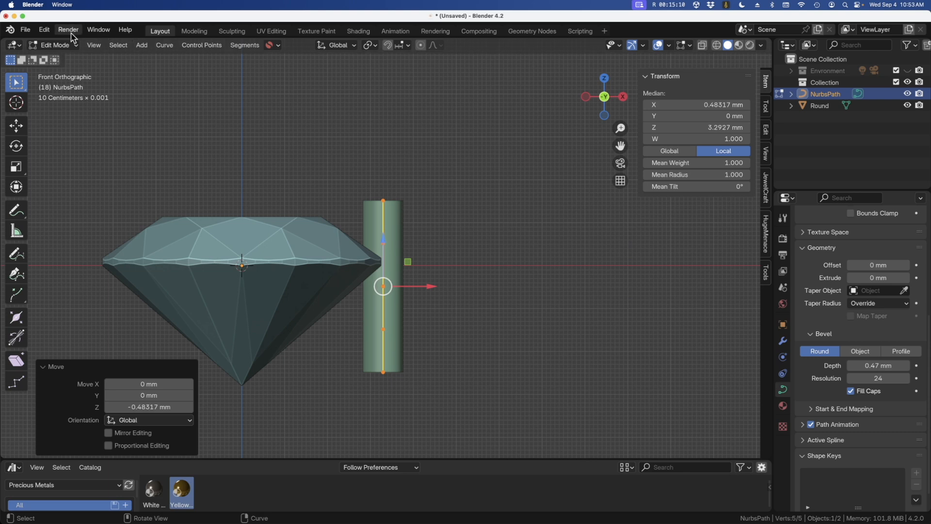
{"action": "scroll", "coordinate": [442, 206], "scroll_direction": "down", "scroll_amount": 1}
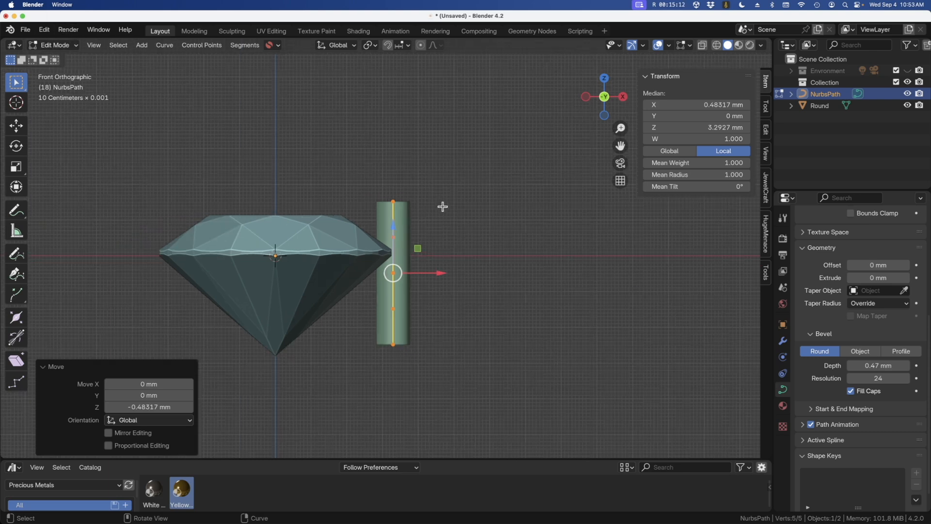
{"action": "scroll", "coordinate": [442, 206], "scroll_direction": "down", "scroll_amount": 1}
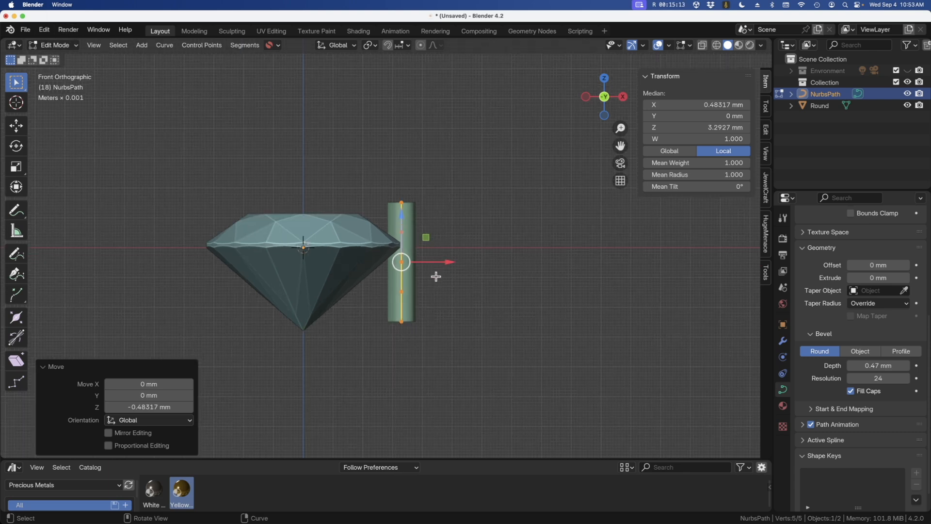
{"action": "left_click", "coordinate": [402, 321]}
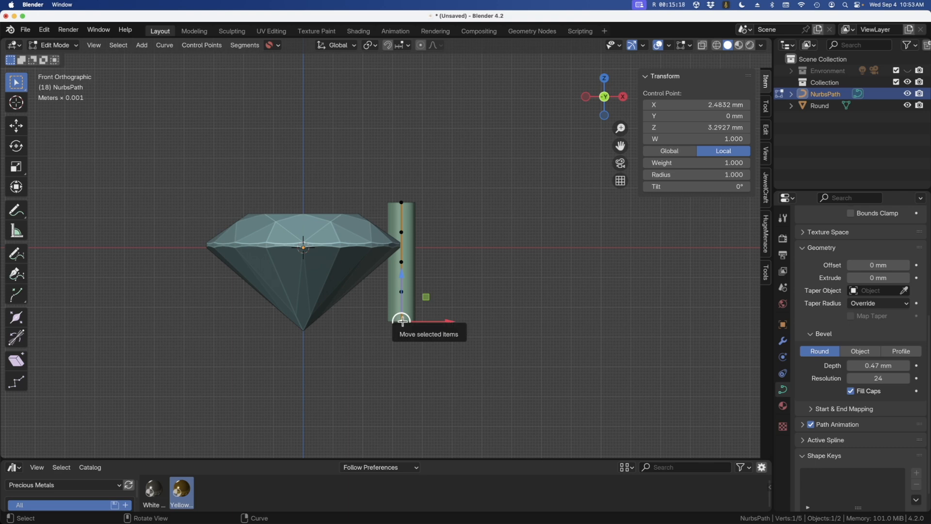
{"action": "left_click_drag", "start_coordinate": [402, 321], "coordinate": [347, 371]}
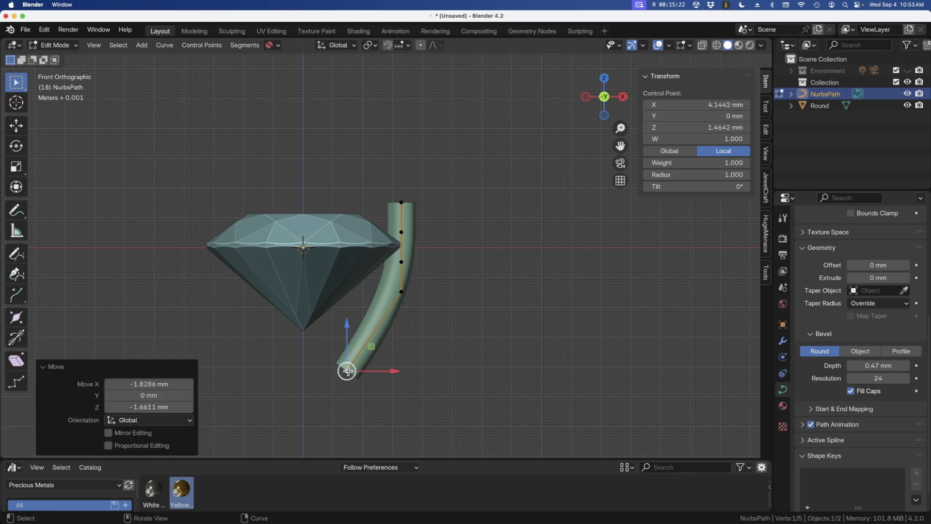
Lower the path's three inner control points by about 1.47, 1.41 and 0.95 mm, from lowest to highest, to shape the prong's curve.
{"action": "left_click", "coordinate": [402, 292]}
{"action": "left_click_drag", "start_coordinate": [402, 292], "coordinate": [397, 335]}
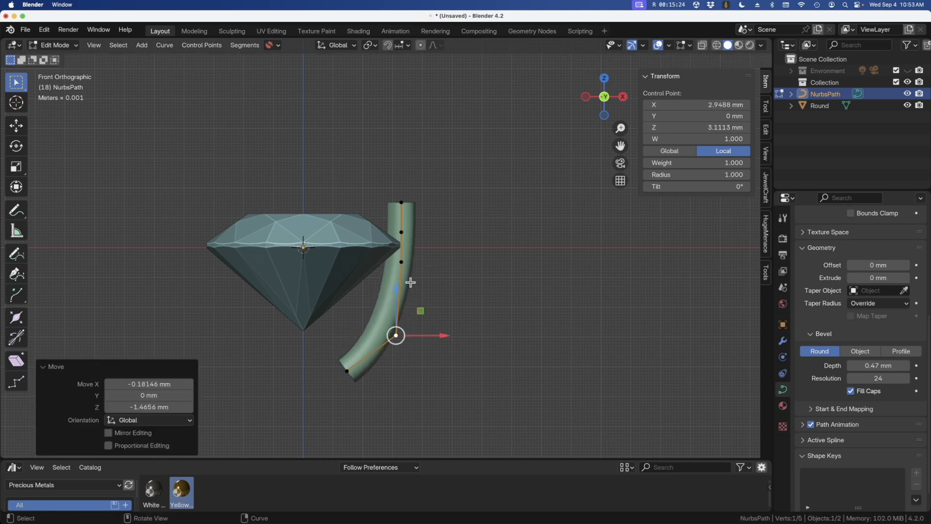
{"action": "left_click_drag", "start_coordinate": [410, 262], "coordinate": [407, 306]}
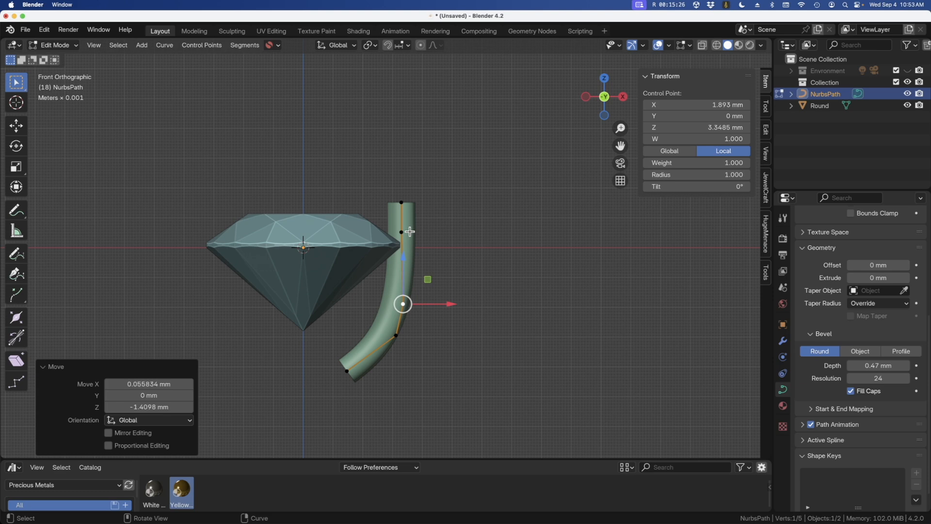
{"action": "left_click_drag", "start_coordinate": [409, 232], "coordinate": [410, 260]}
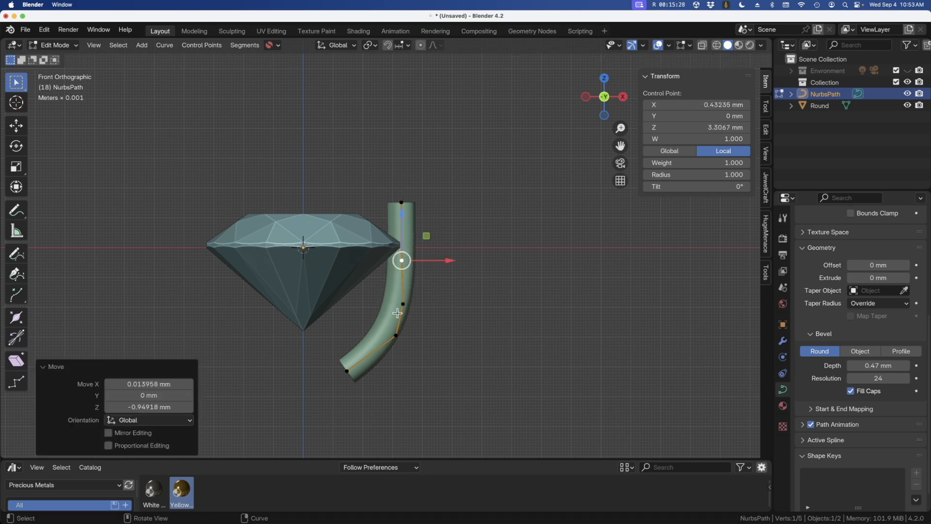
Lower the prong path's two bottom control points beneath the gem, then adjust the lowest about 0.42 mm outward and 0.47 mm up.
{"action": "left_click_drag", "start_coordinate": [401, 306], "coordinate": [387, 343]}
{"action": "left_click_drag", "start_coordinate": [347, 370], "coordinate": [336, 414]}
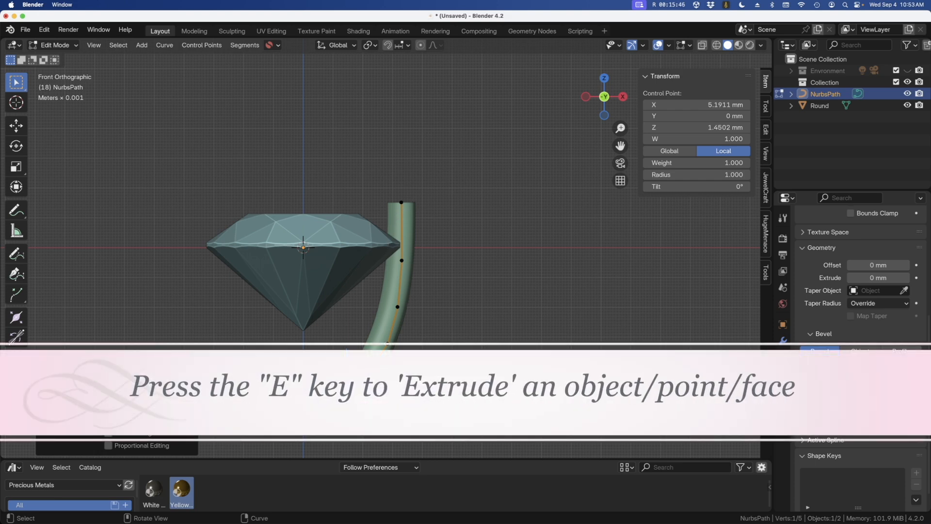
{"action": "key", "text": "e"}
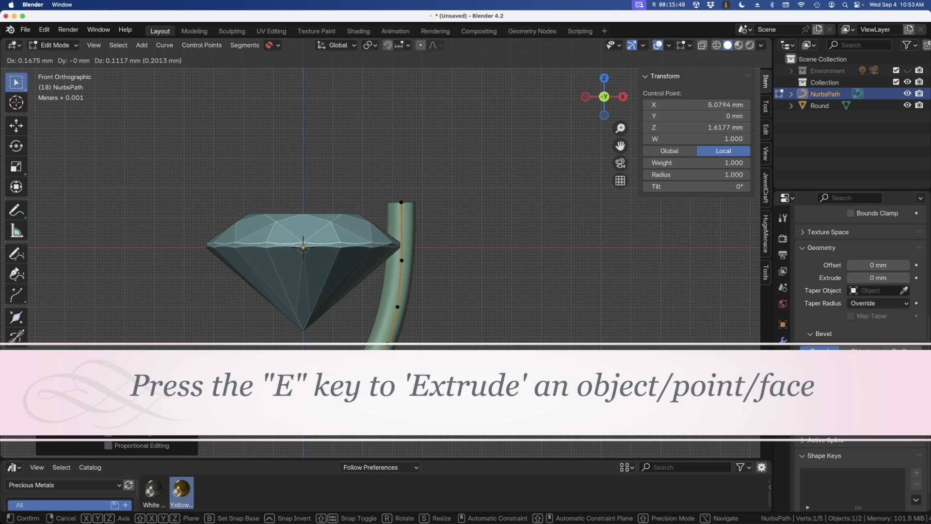
{"action": "left_click", "coordinate": [359, 389]}
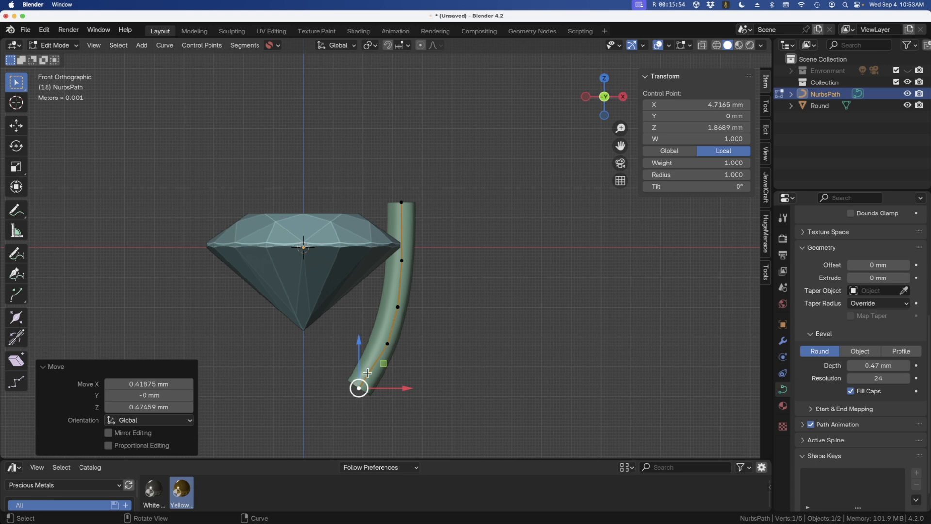
Extrude the path's lowest point twice, about 1.10 mm inward and 0.50 mm down, then 0.77 mm inward to the gem's central axis.
{"action": "key", "text": "e"}
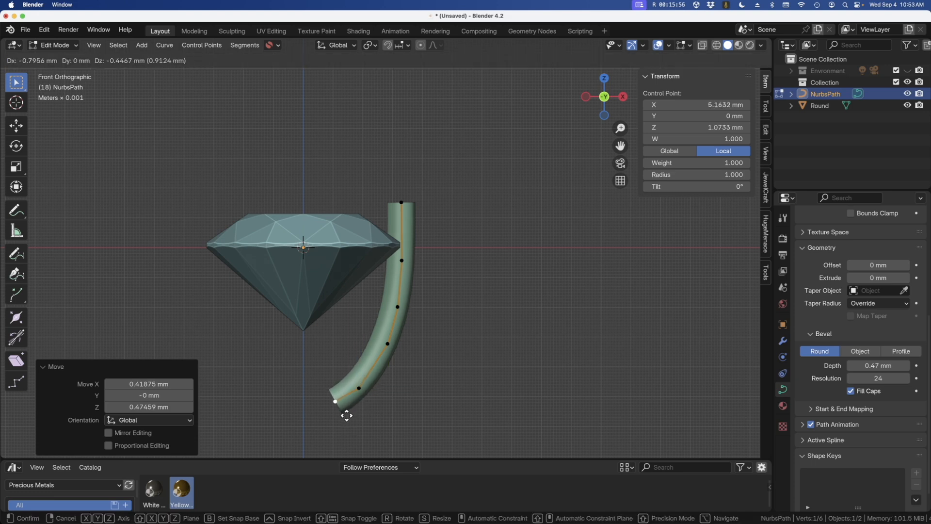
{"action": "left_click", "coordinate": [339, 418]}
{"action": "key", "text": "e"}
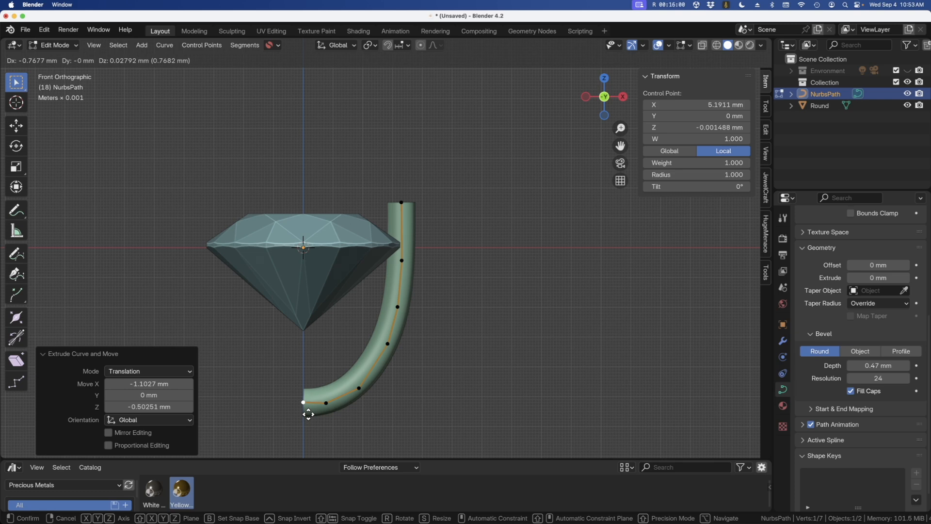
{"action": "left_click", "coordinate": [308, 414]}
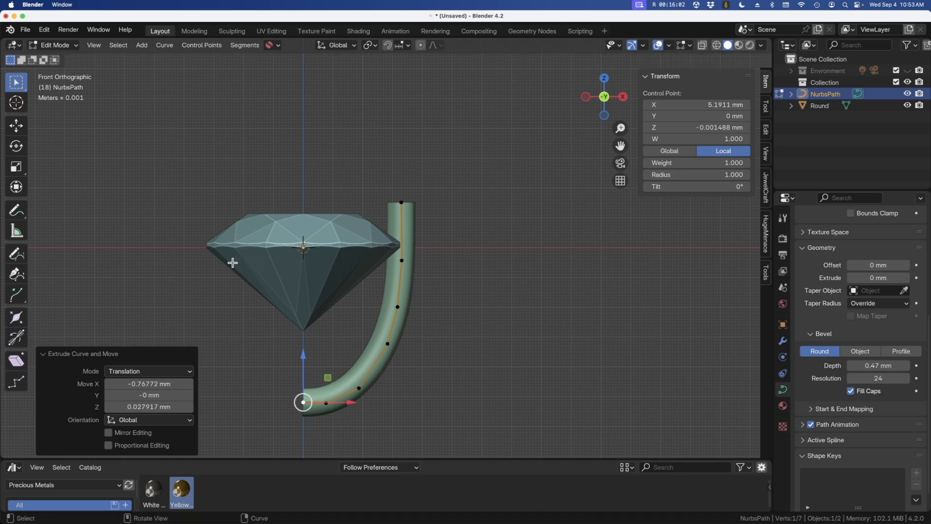
{"action": "scroll", "coordinate": [340, 361], "scroll_direction": "down", "scroll_amount": 3}
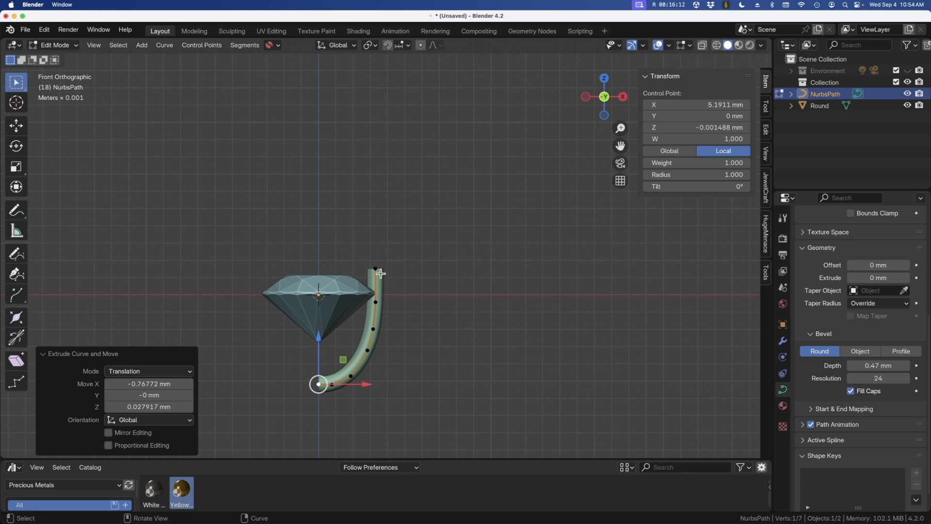
{"action": "key", "text": "Tab"}
Set the curved prong's origin to the 3D cursor at the gem's centre, working in top view.
{"action": "mouse_move", "coordinate": [391, 291]}
{"action": "middle_mouse_down"}
{"action": "mouse_move", "coordinate": [371, 333]}
{"action": "mouse_move", "coordinate": [310, 316]}
{"action": "mouse_move", "coordinate": [417, 292]}
{"action": "mouse_move", "coordinate": [387, 296]}
{"action": "middle_mouse_up"}
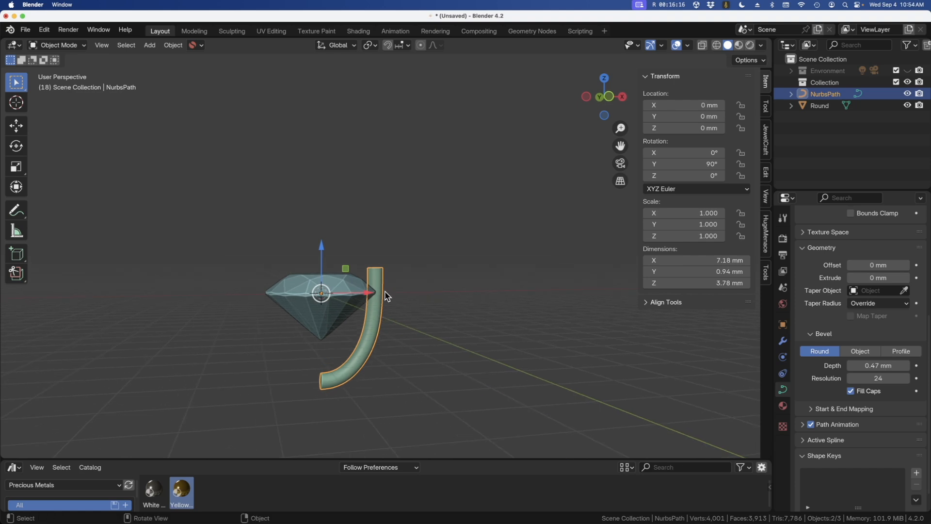
{"action": "middle_click_drag", "start_coordinate": [391, 259], "coordinate": [318, 288]}
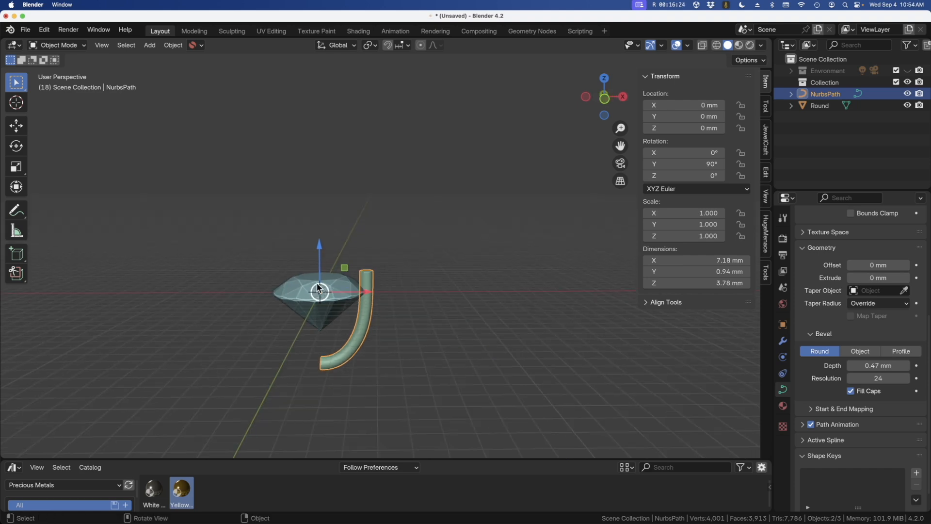
{"action": "key", "text": "KP_7"}
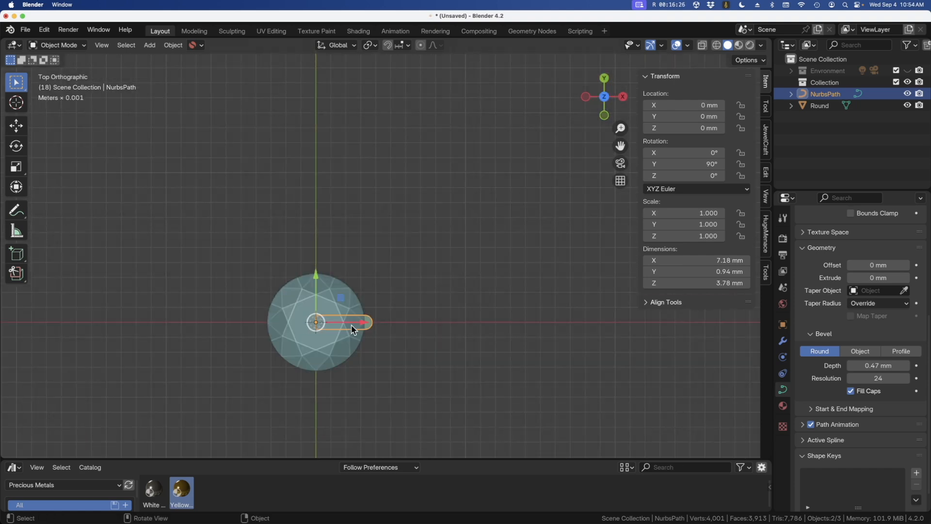
{"action": "scroll", "coordinate": [321, 324], "scroll_direction": "up", "scroll_amount": 2}
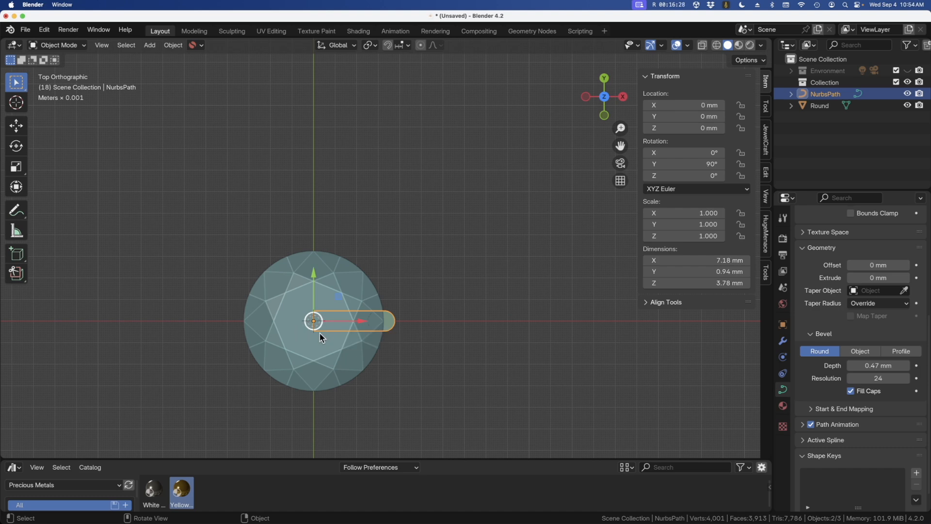
{"action": "right_click", "coordinate": [392, 321]}
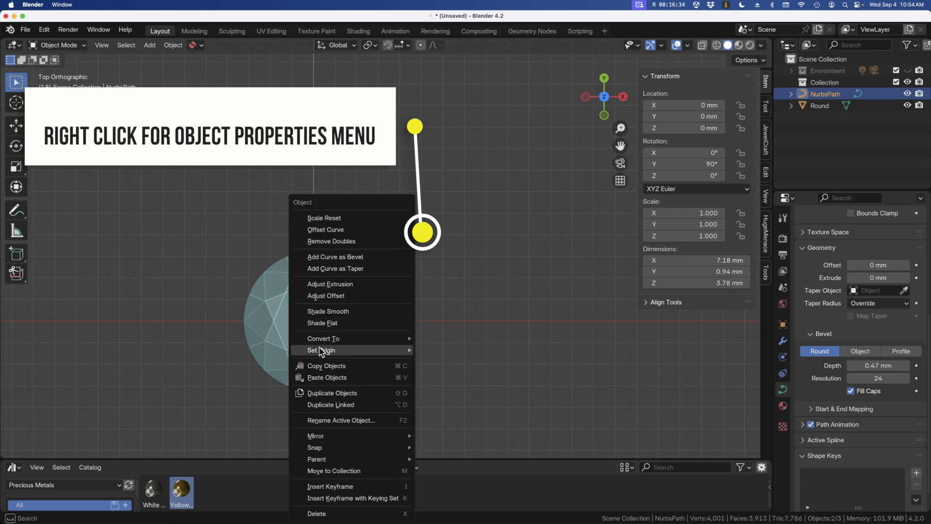
{"action": "mouse_move", "coordinate": [412, 351]}
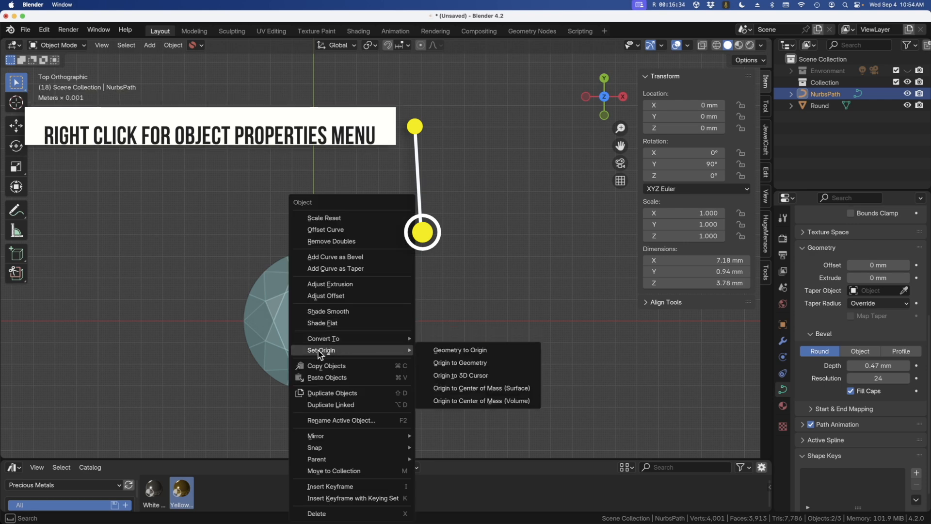
{"action": "left_click", "coordinate": [473, 375]}
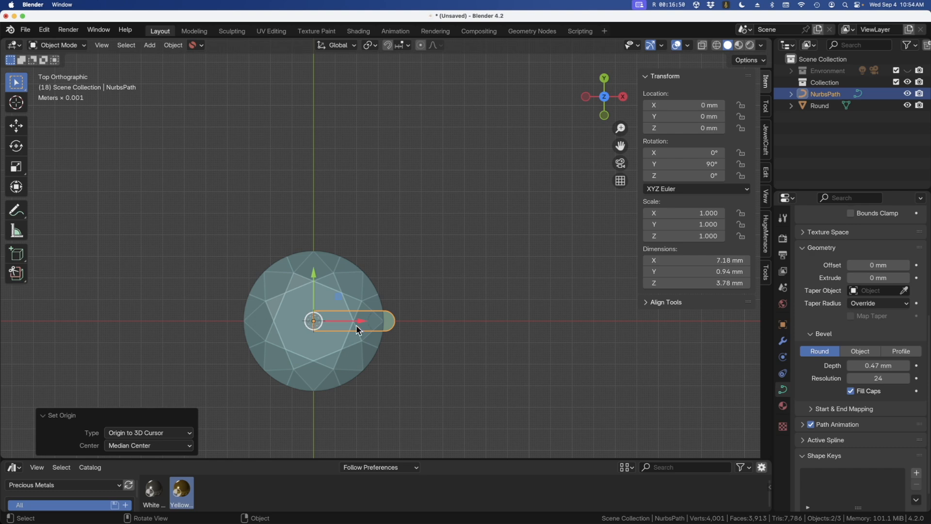
{"action": "key", "text": "r"}
{"action": "key", "text": "z"}
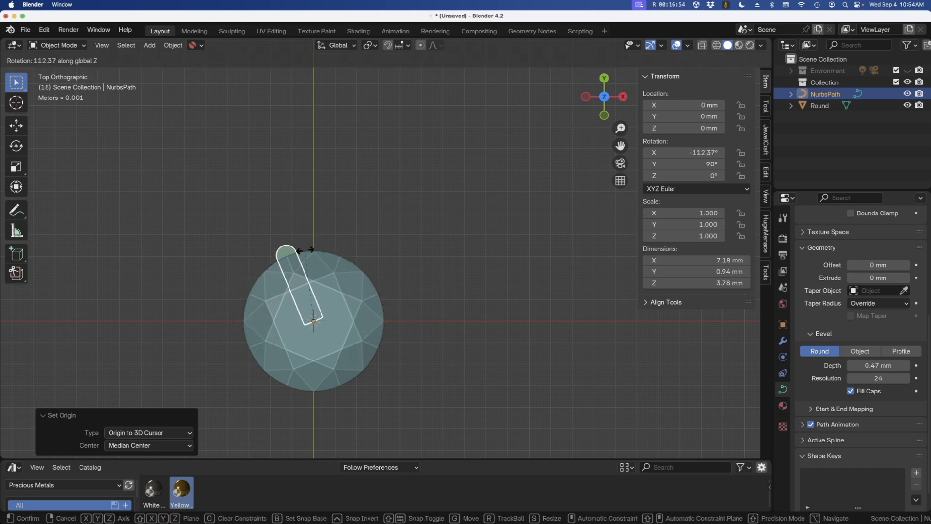
{"action": "key", "text": "Escape"}
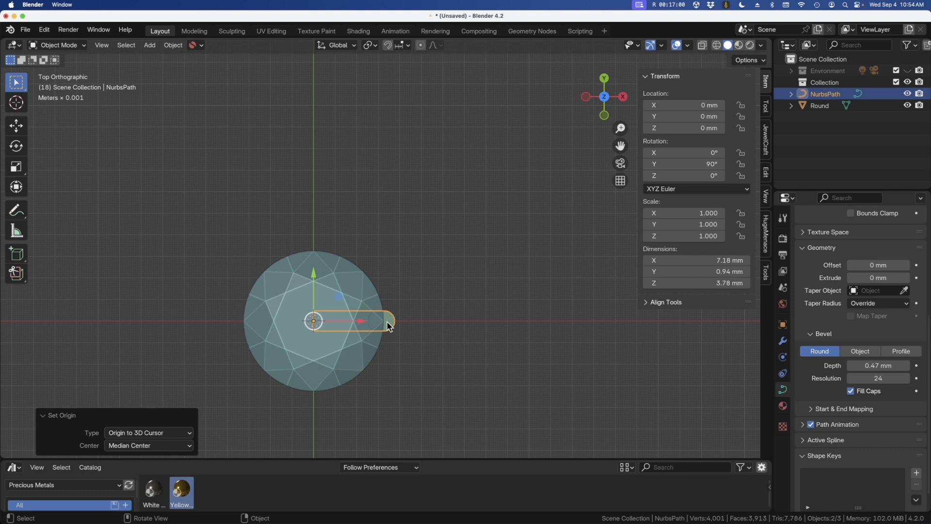
Duplicate the curved prong and rotate the copy 90° about the global Z axis.
{"action": "key", "text": "shift+d"}
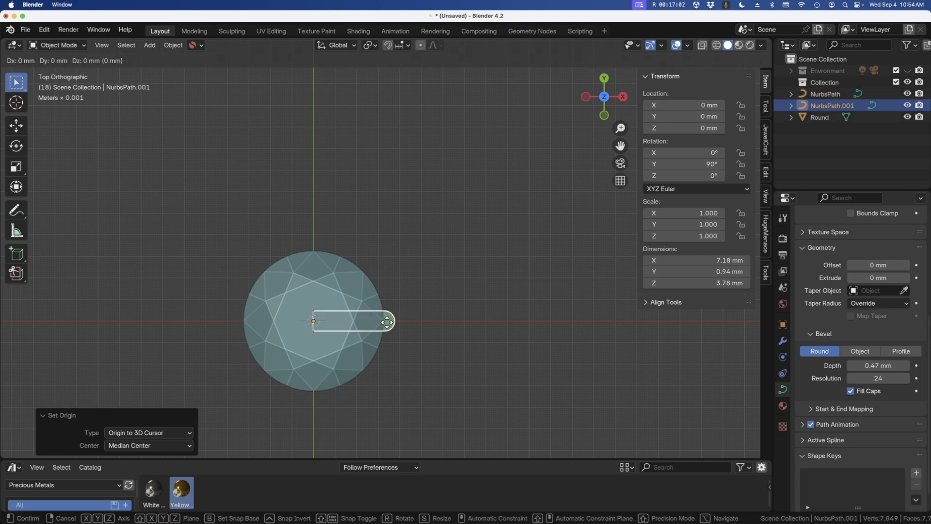
{"action": "key", "text": "r"}
{"action": "type", "text": "z"}
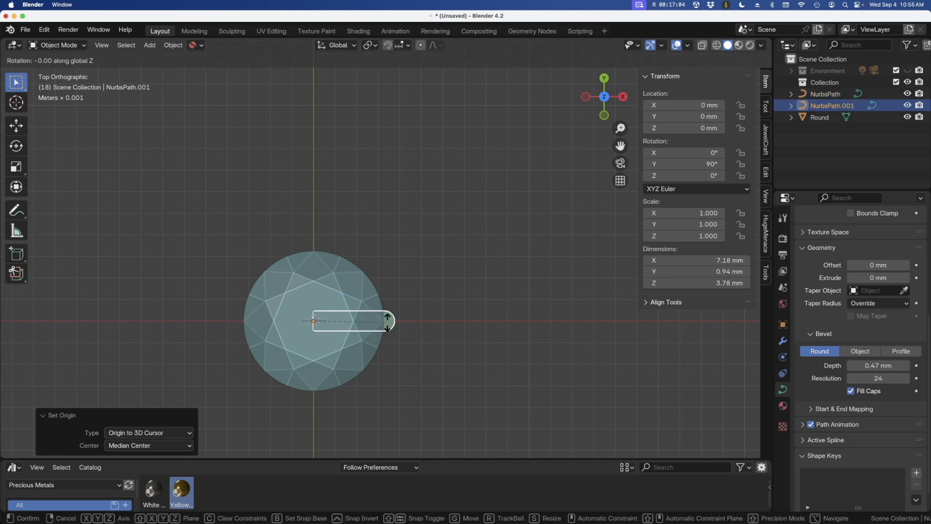
{"action": "type", "text": "90"}
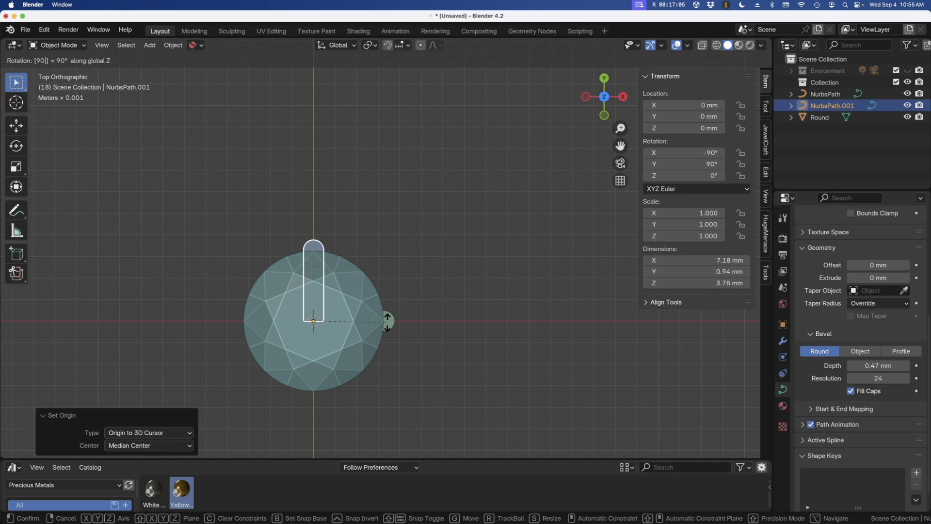
{"action": "key", "text": "Return"}
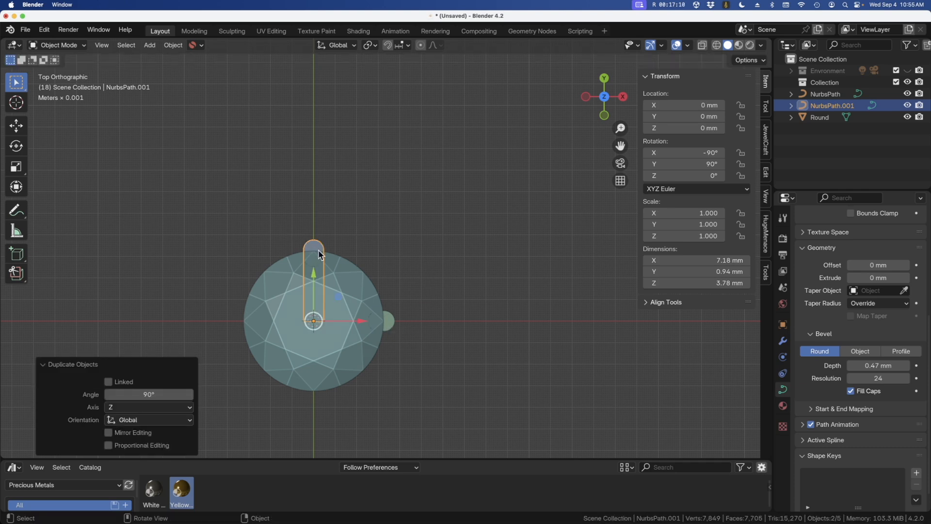
Duplicate the second prong in place and rotate the copy 90° about Z, opposite the first prong.
{"action": "middle_click_drag", "start_coordinate": [401, 336], "coordinate": [257, 234]}
{"action": "middle_click_drag", "start_coordinate": [262, 301], "coordinate": [392, 310]}
{"action": "left_click", "coordinate": [343, 241]}
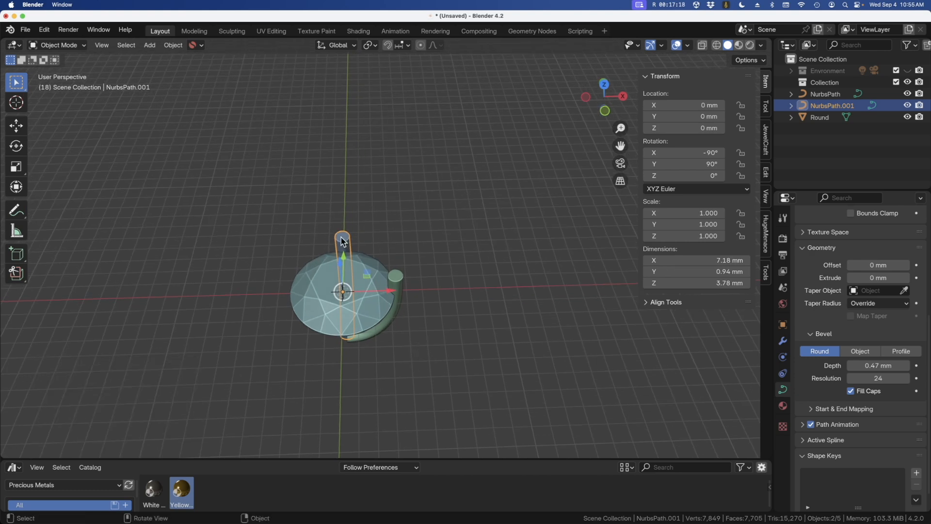
{"action": "key", "text": "shift+d"}
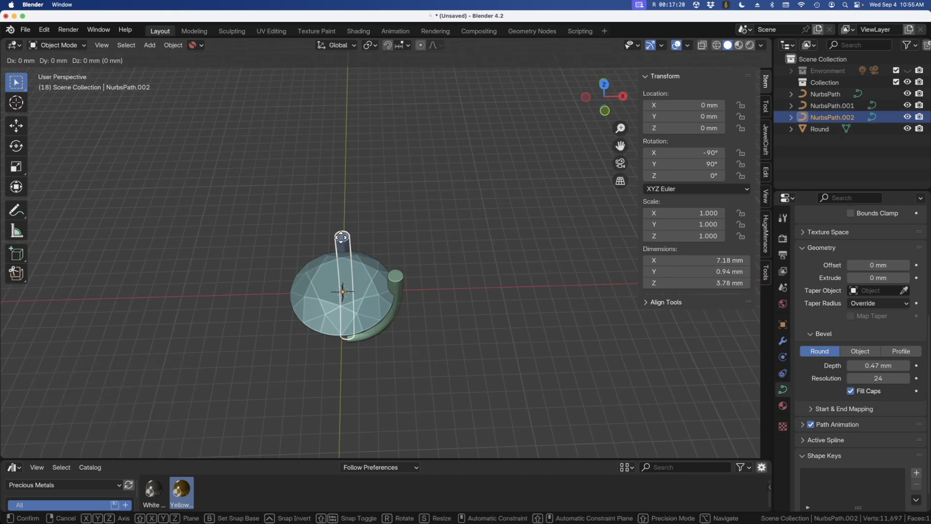
{"action": "right_click", "coordinate": [342, 239]}
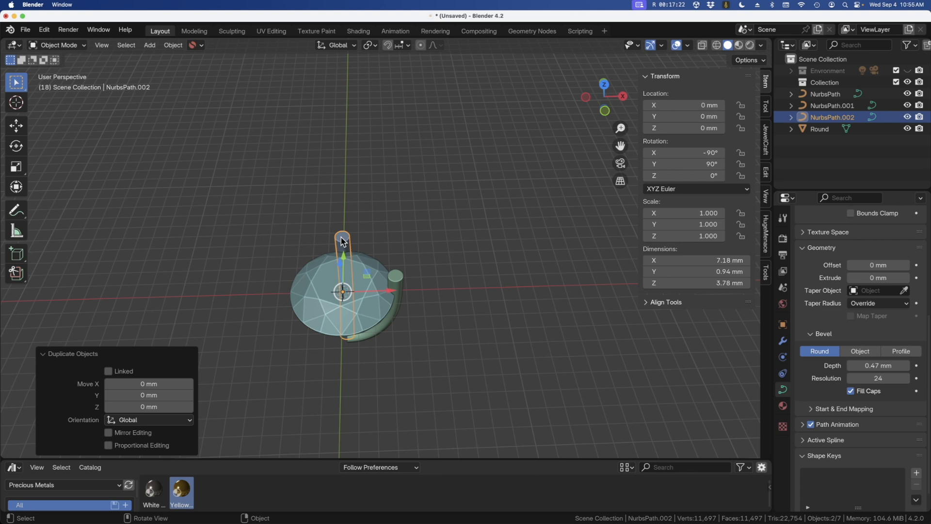
{"action": "type", "text": "rz90"}
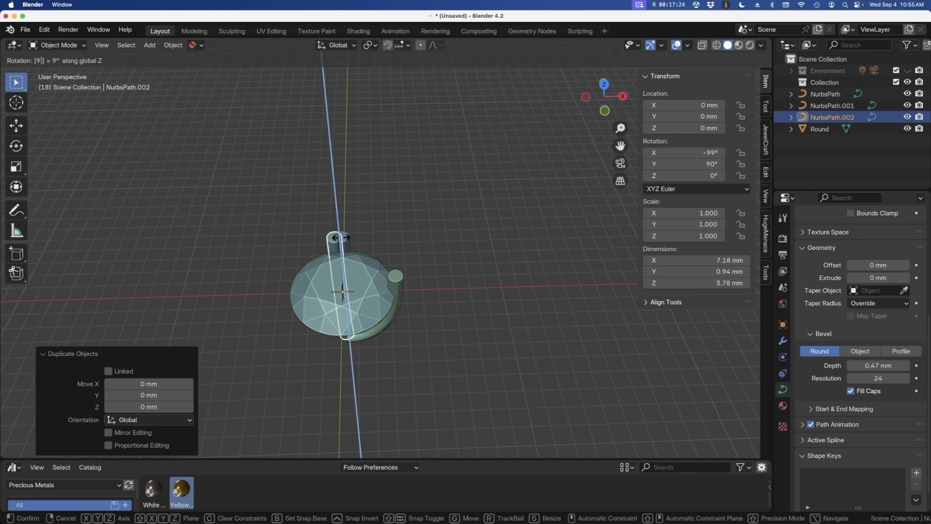
{"action": "key", "text": "Return"}
Duplicate the third prong and rotate the copy 90° about Z to complete the four-prong basket.
{"action": "scroll", "coordinate": [331, 246], "scroll_direction": "up", "scroll_amount": 1}
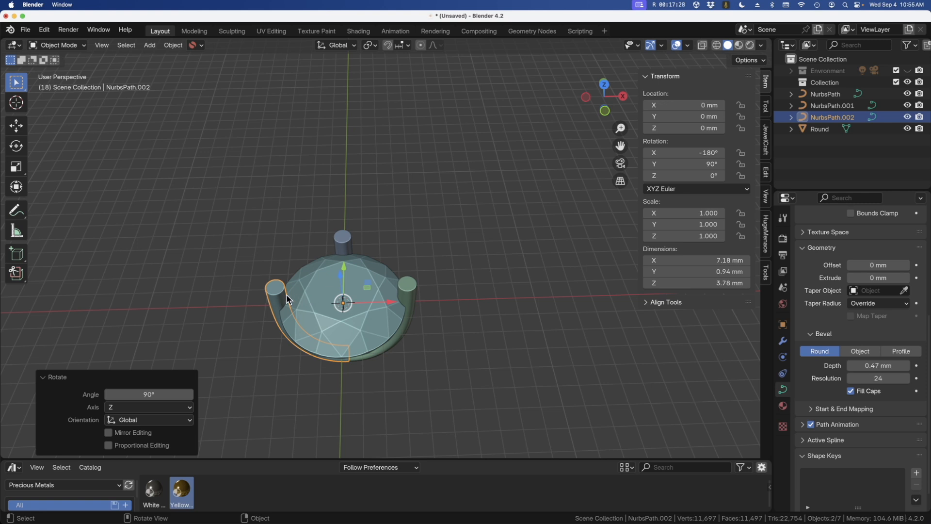
{"action": "key", "text": "shift+d"}
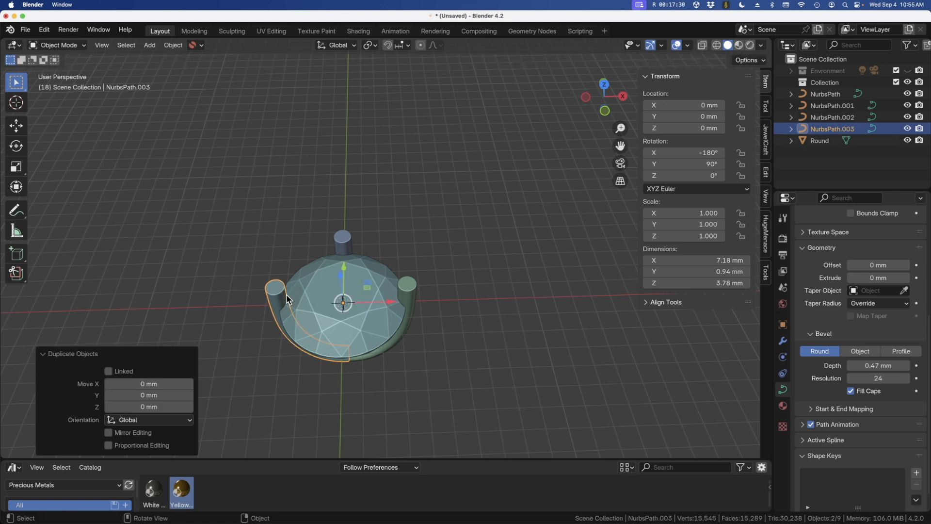
{"action": "type", "text": "rz90"}
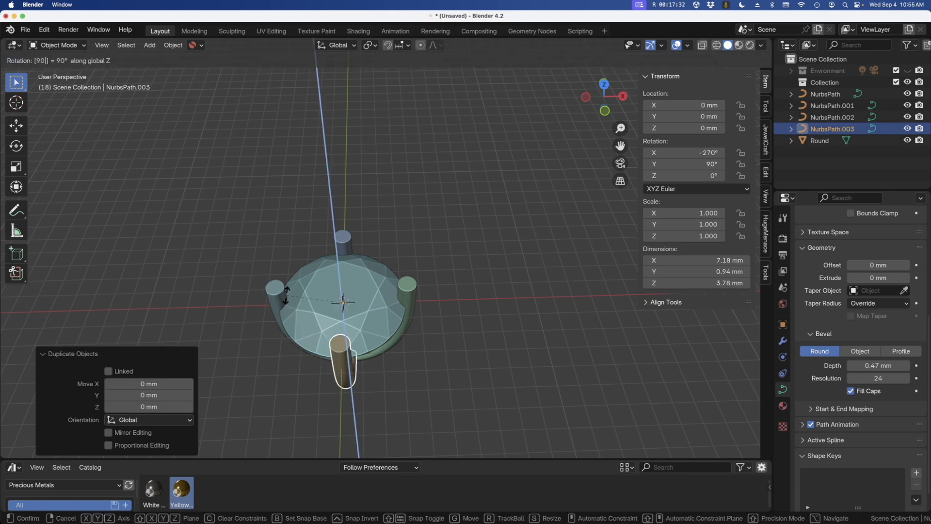
{"action": "key", "text": "Return"}
Add a torus with a 2.7 mm major and 0.4 mm minor radius and lower it about 1.29 mm below the gem's girdle.
{"action": "middle_click_drag", "start_coordinate": [309, 294], "coordinate": [333, 291]}
{"action": "middle_click_drag", "start_coordinate": [433, 371], "coordinate": [405, 308]}
{"action": "key", "text": "KP_1"}
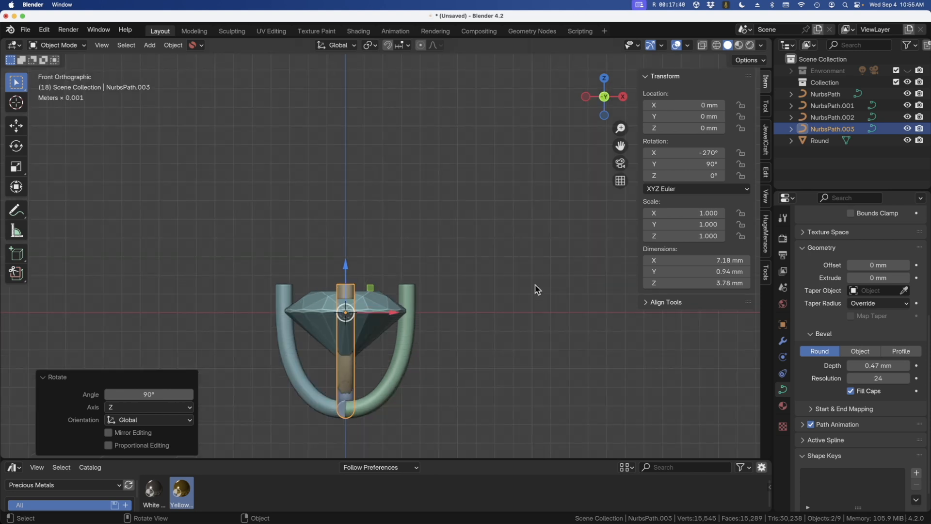
{"action": "scroll", "coordinate": [465, 275], "scroll_direction": "down", "scroll_amount": 2}
{"action": "middle_click_drag", "start_coordinate": [397, 288], "coordinate": [346, 277]}
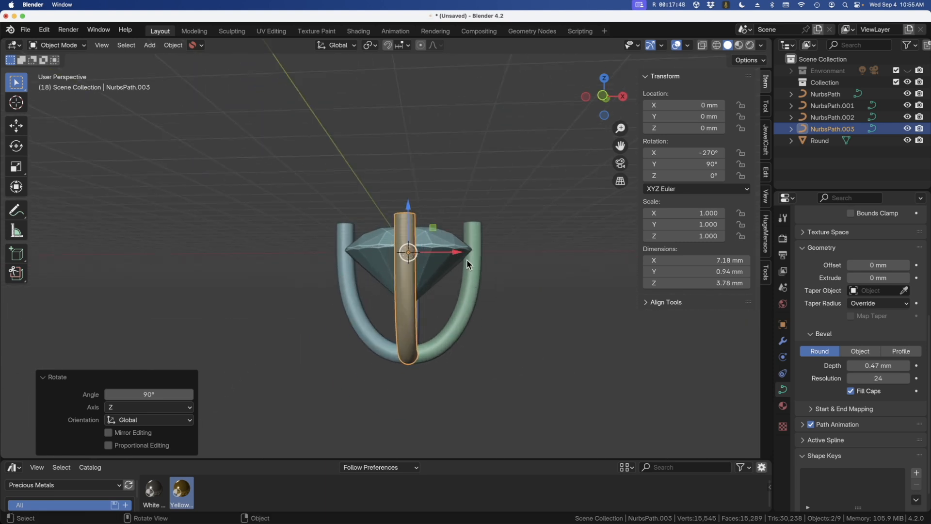
{"action": "left_click", "coordinate": [282, 179]}
{"action": "middle_click_drag", "start_coordinate": [314, 183], "coordinate": [316, 202]}
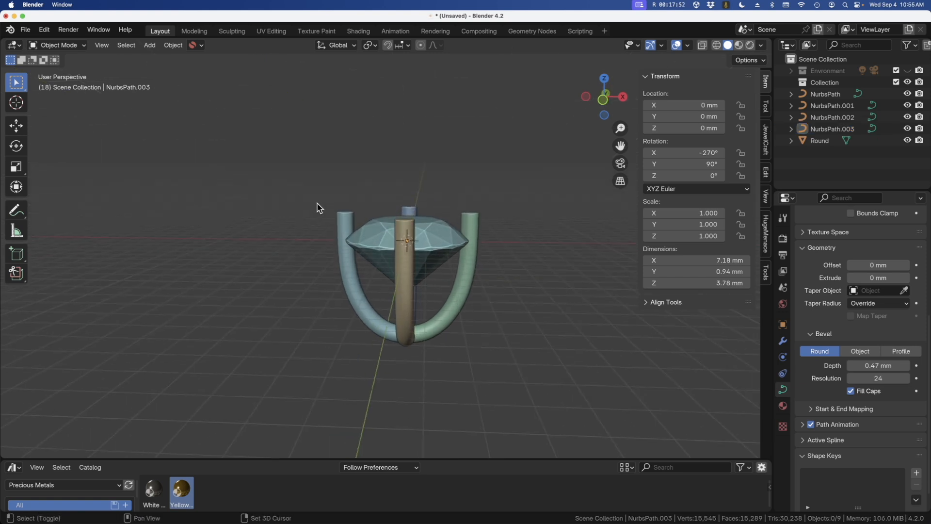
{"action": "key", "text": "shift+a"}
{"action": "mouse_move", "coordinate": [265, 197]}
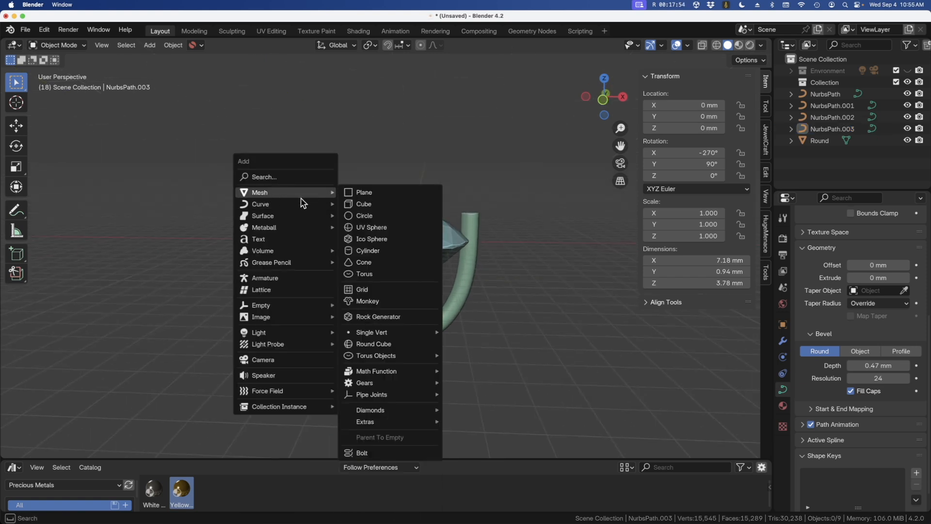
{"action": "left_click", "coordinate": [378, 275]}
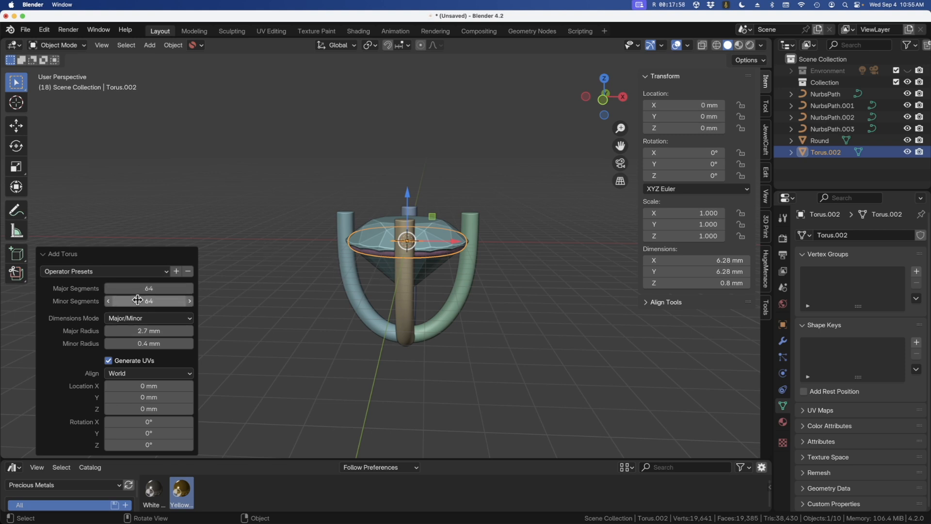
{"action": "left_click_drag", "start_coordinate": [410, 200], "coordinate": [400, 224]}
{"action": "scroll", "coordinate": [405, 264], "scroll_direction": "up", "scroll_amount": 3}
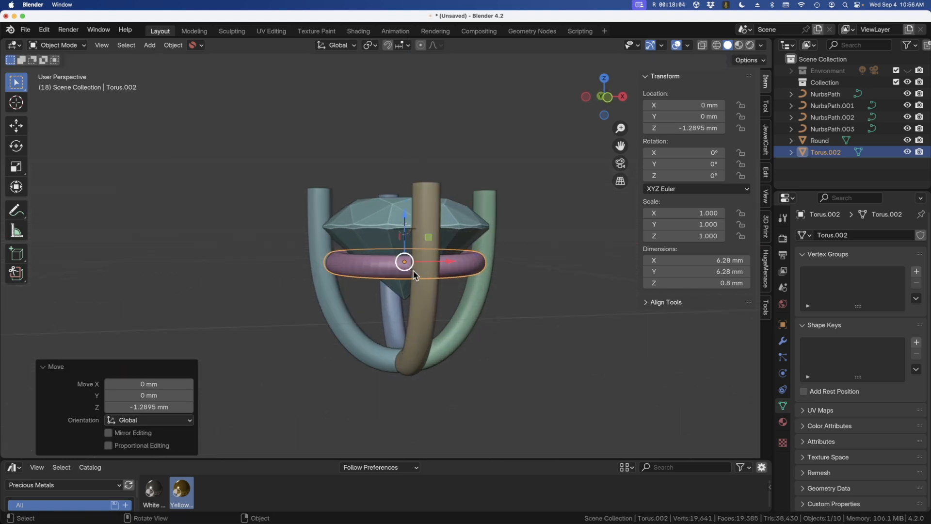
Duplicate the torus ring and lower the copy about 2.15 mm along the Z axis.
{"action": "middle_click_drag", "start_coordinate": [408, 246], "coordinate": [388, 243]}
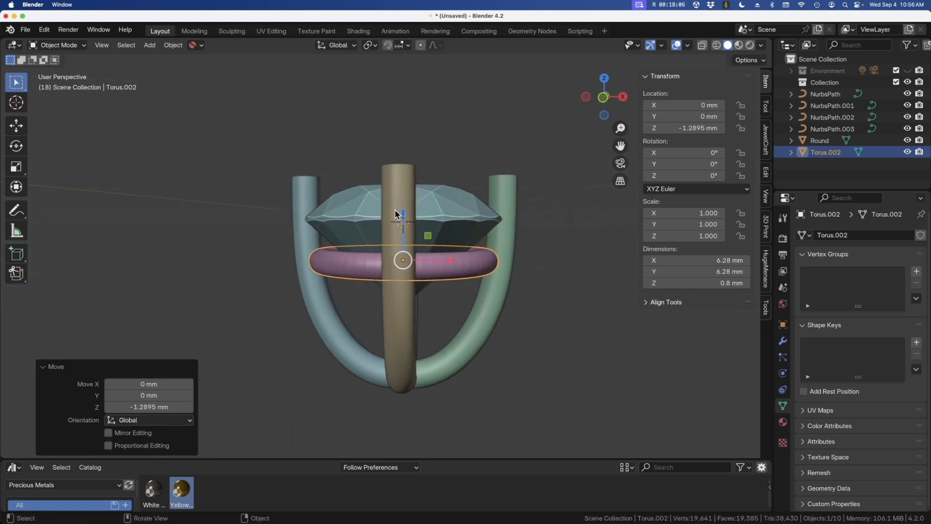
{"action": "key", "text": "shift+d"}
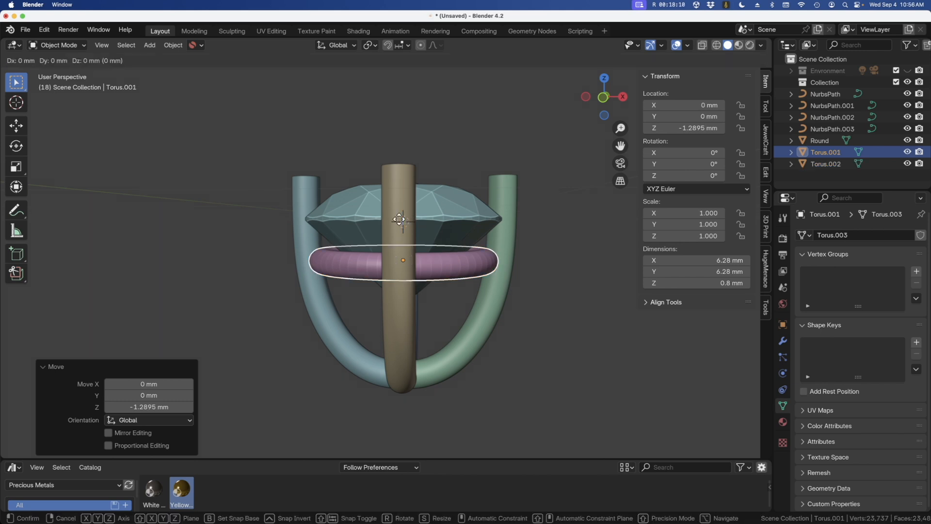
{"action": "key", "text": "z"}
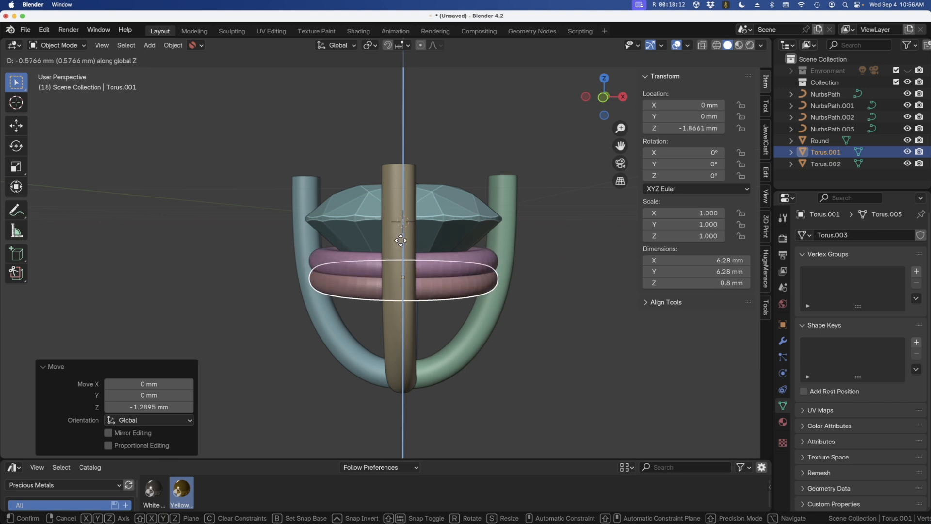
{"action": "left_click", "coordinate": [401, 282]}
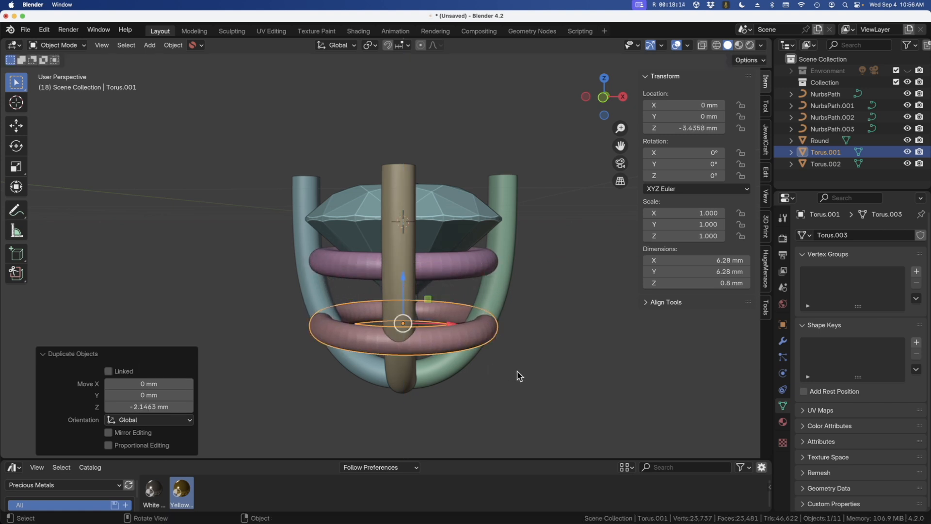
Scale the lower ring down to about 5.7 mm across and raise it about 0.38 mm along Z so it meets the prongs.
{"action": "key", "text": "s"}
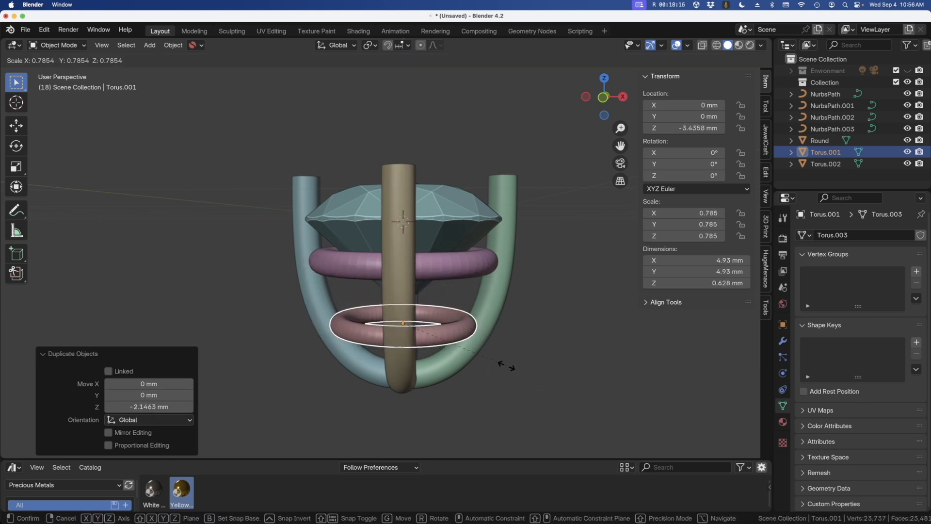
{"action": "left_click", "coordinate": [505, 364]}
{"action": "left_click_drag", "start_coordinate": [402, 281], "coordinate": [406, 262]}
{"action": "middle_click_drag", "start_coordinate": [409, 336], "coordinate": [388, 340]}
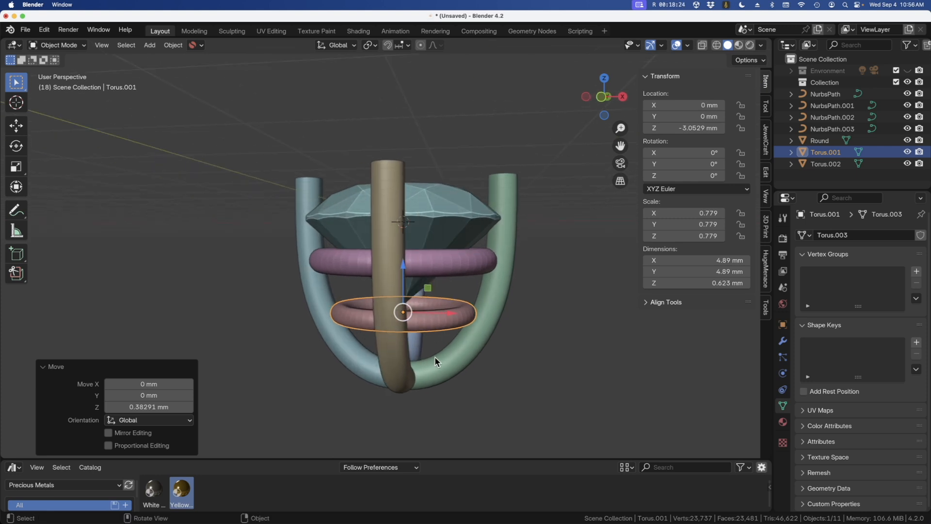
{"action": "key", "text": "s"}
{"action": "left_click", "coordinate": [444, 361]}
{"action": "middle_click_drag", "start_coordinate": [444, 361], "coordinate": [409, 294]}
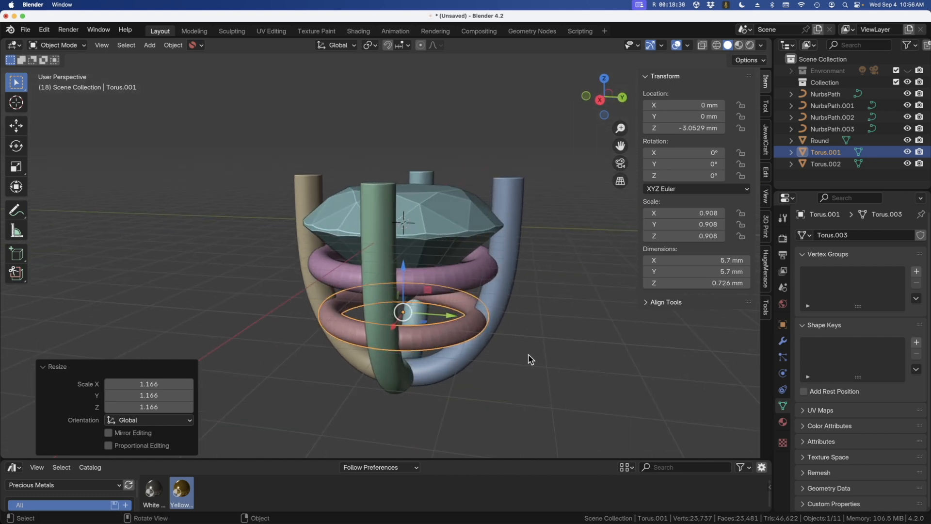
Select all four curved prongs and convert them from curves to meshes.
{"action": "left_click", "coordinate": [299, 206]}
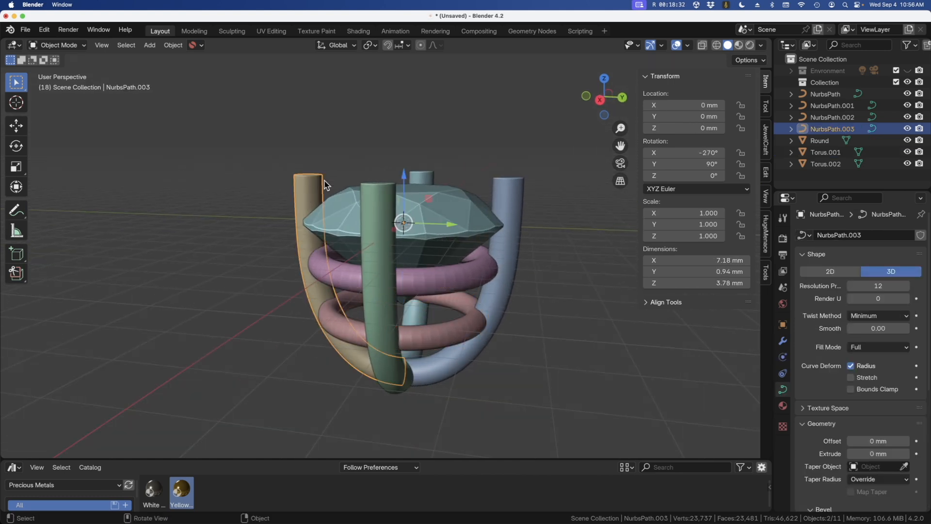
{"action": "left_click", "coordinate": [421, 176], "text": "shift"}
{"action": "left_click", "coordinate": [507, 190], "text": "shift"}
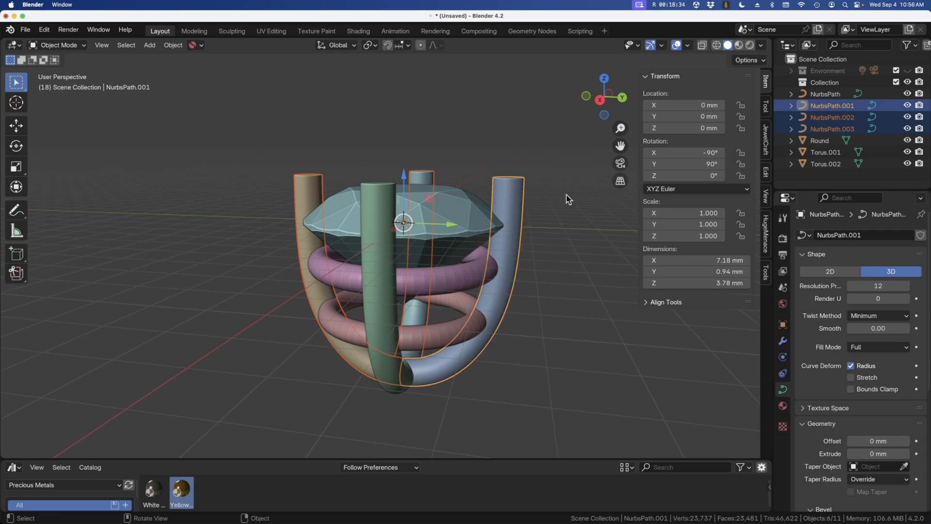
{"action": "left_click", "coordinate": [376, 182], "text": "shift"}
{"action": "middle_click_drag", "start_coordinate": [429, 209], "coordinate": [392, 209]}
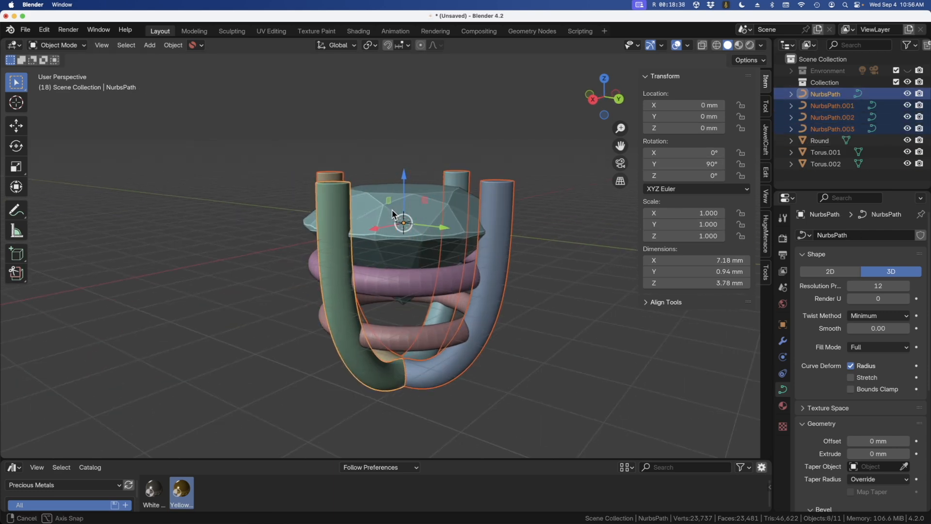
{"action": "right_click", "coordinate": [494, 189]}
{"action": "mouse_move", "coordinate": [494, 188]}
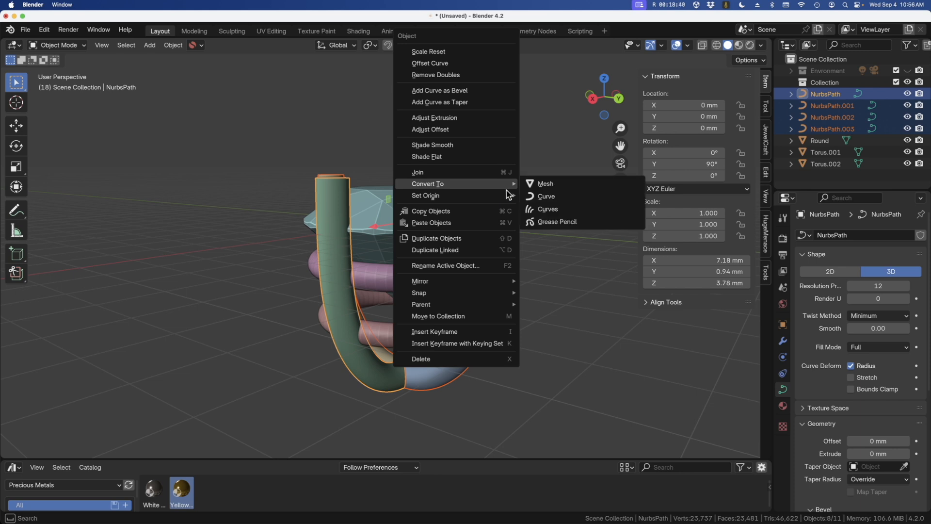
{"action": "left_click", "coordinate": [564, 188]}
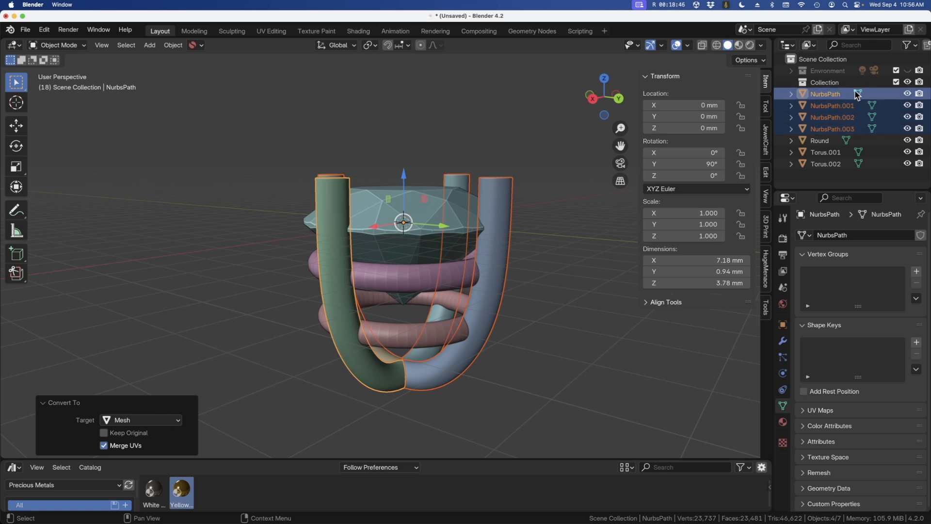
Add both torus rings to the selected prongs and join them all into a single basket object.
{"action": "left_click", "coordinate": [376, 286], "text": "shift"}
{"action": "left_click", "coordinate": [380, 337], "text": "shift"}
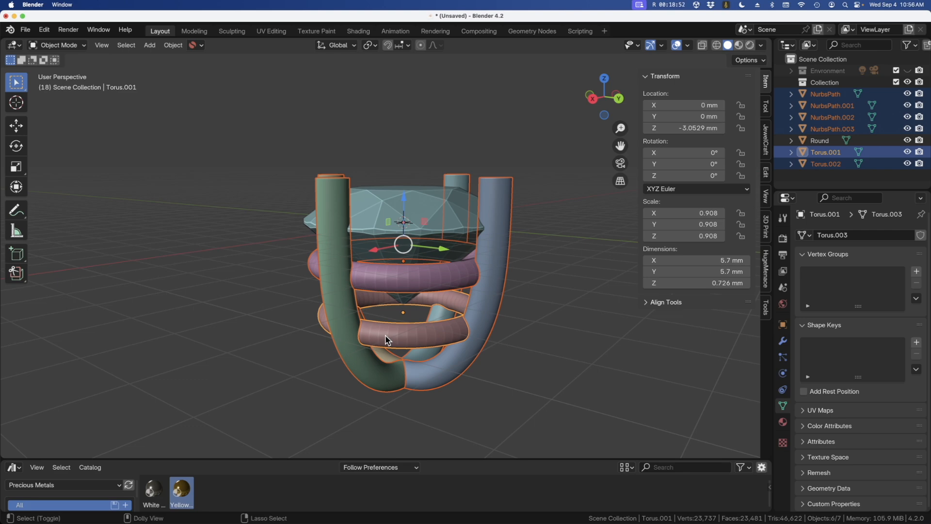
{"action": "key", "text": "ctrl+j"}
{"action": "mouse_move", "coordinate": [341, 317]}
{"action": "middle_mouse_down"}
{"action": "mouse_move", "coordinate": [373, 322]}
{"action": "mouse_move", "coordinate": [327, 327]}
{"action": "middle_mouse_up"}
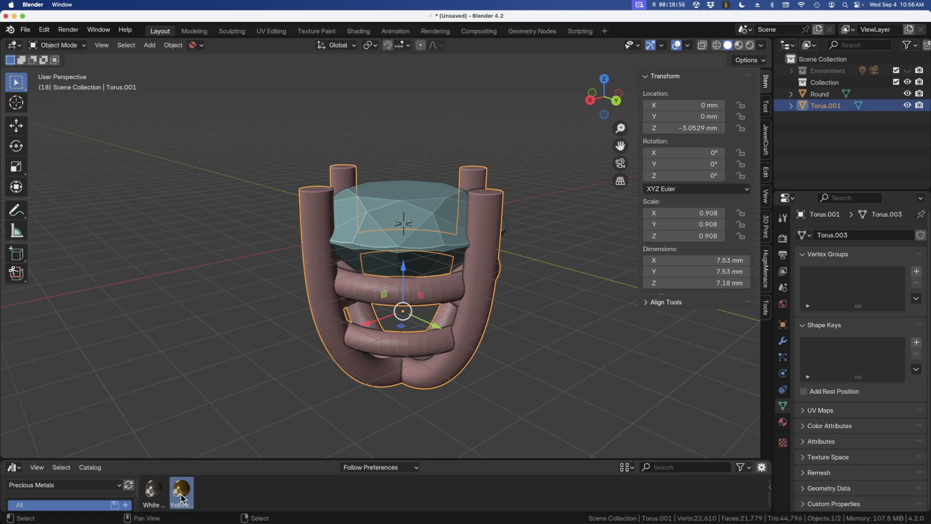
Apply the yellow precious-metal material to the joined basket and display the viewport in rendered shading.
{"action": "left_click_drag", "start_coordinate": [183, 497], "coordinate": [338, 348]}
{"action": "left_click", "coordinate": [750, 45]}
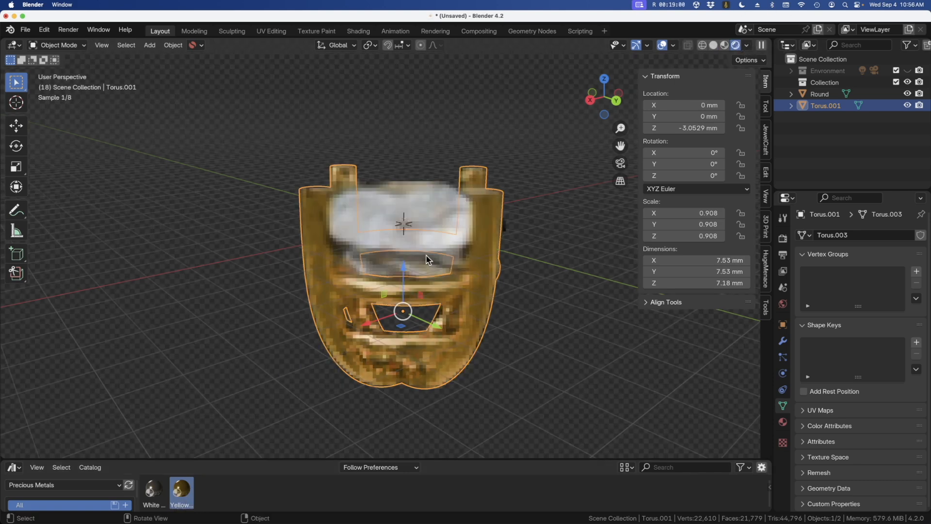
{"action": "middle_click_drag", "start_coordinate": [464, 257], "coordinate": [422, 299]}
Shade the basket auto smooth at a 30° angle and inspect the rendered setting from several sides.
{"action": "right_click", "coordinate": [422, 298]}
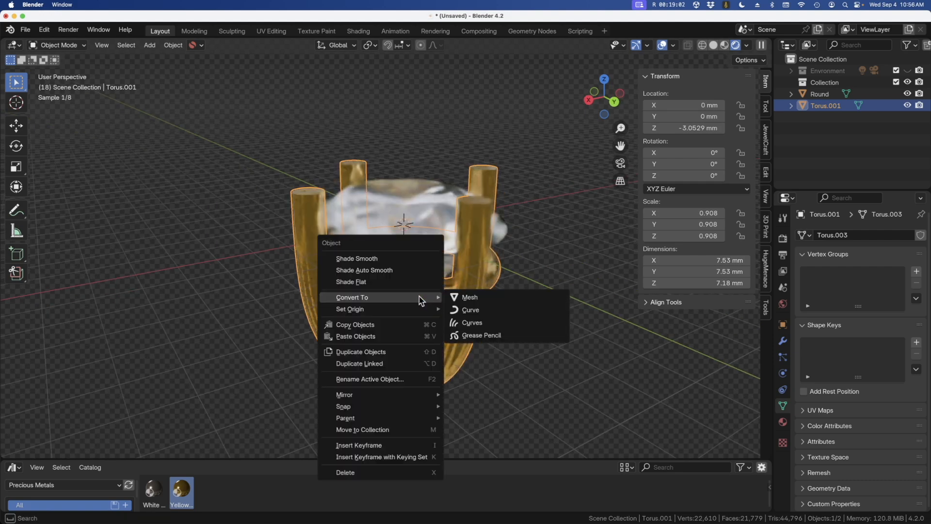
{"action": "left_click", "coordinate": [409, 272]}
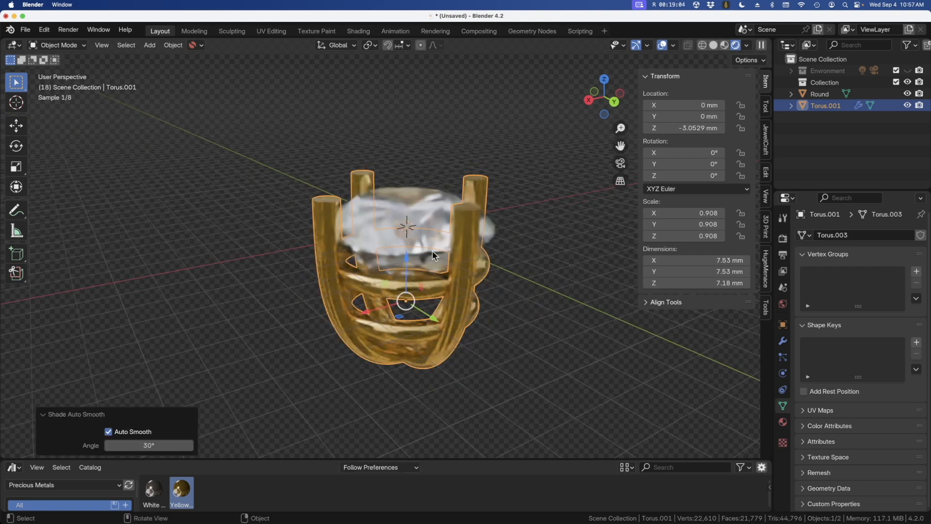
{"action": "middle_click_drag", "start_coordinate": [432, 250], "coordinate": [547, 268]}
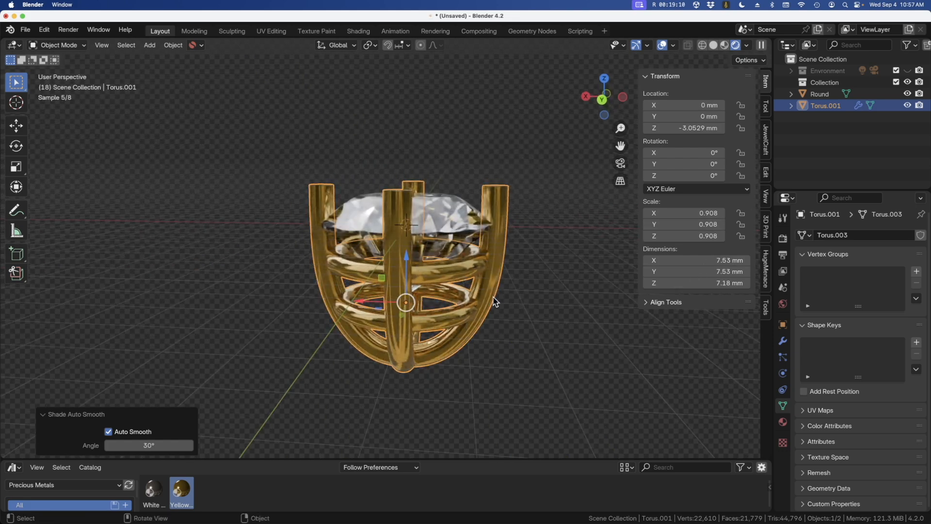
{"action": "key", "text": "KP_1"}
{"action": "middle_click_drag", "start_coordinate": [416, 257], "coordinate": [367, 280]}
{"action": "middle_click_drag", "start_coordinate": [442, 292], "coordinate": [418, 267]}
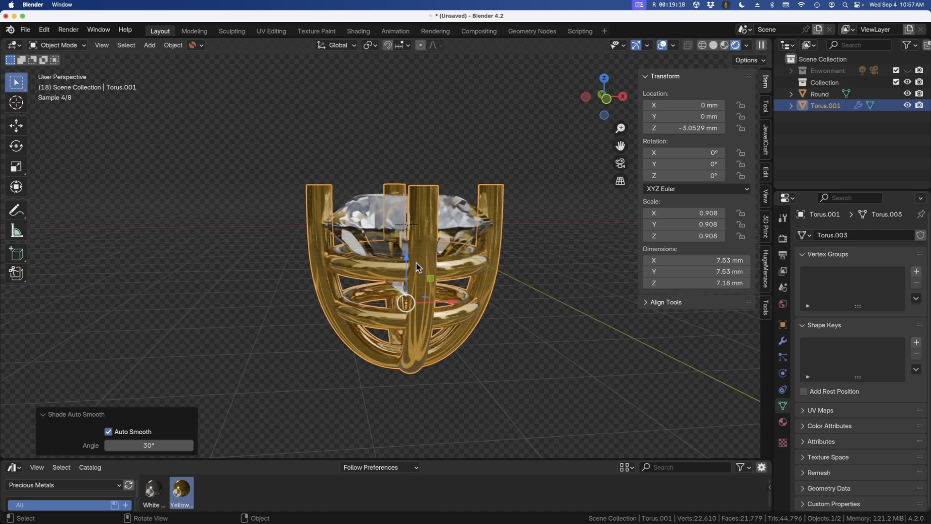
{"action": "middle_click_drag", "start_coordinate": [450, 228], "coordinate": [526, 285]}
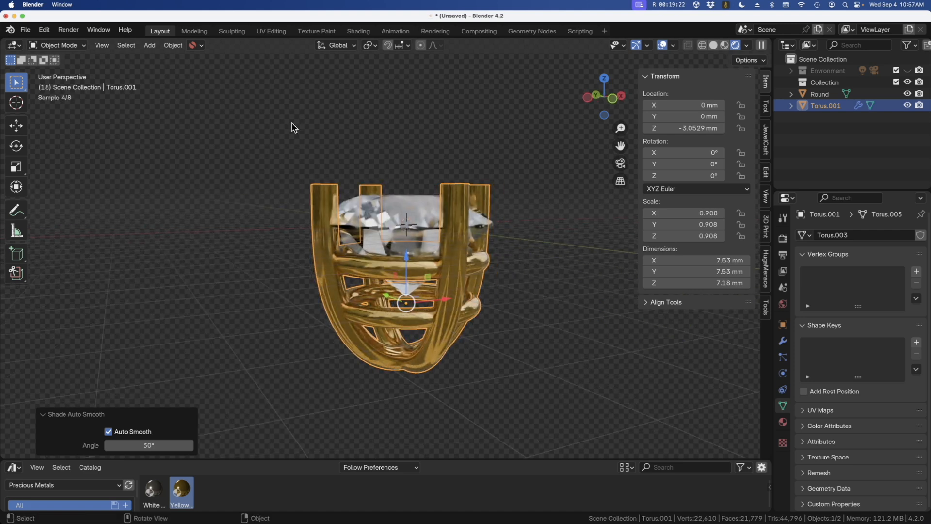
Return to solid shading in front view and scale the basket along Z by about 0.845 to shorten it.
{"action": "left_click", "coordinate": [713, 45]}
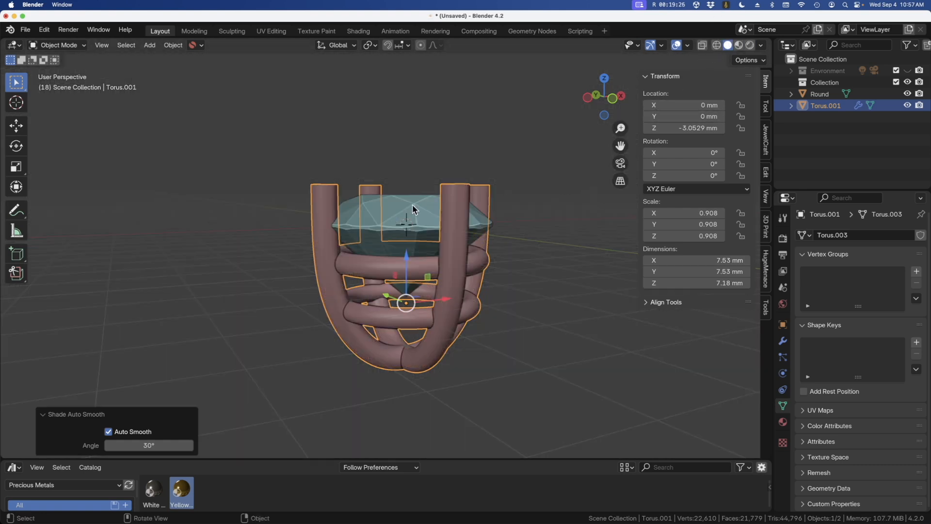
{"action": "key", "text": "KP_1"}
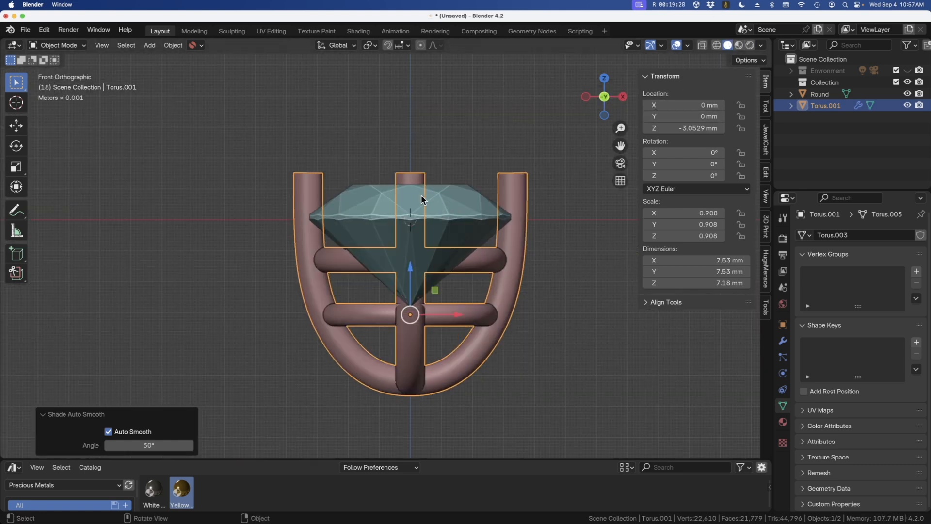
{"action": "key", "text": "s"}
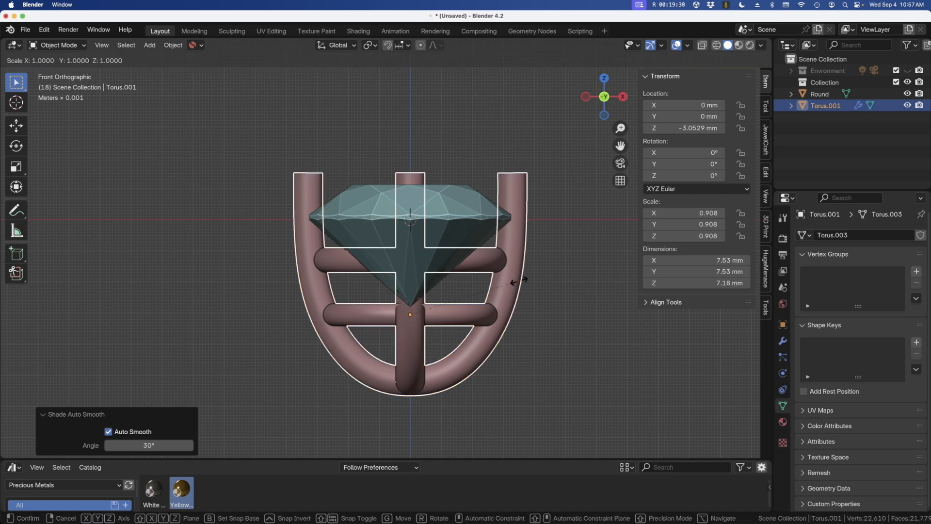
{"action": "key", "text": "z"}
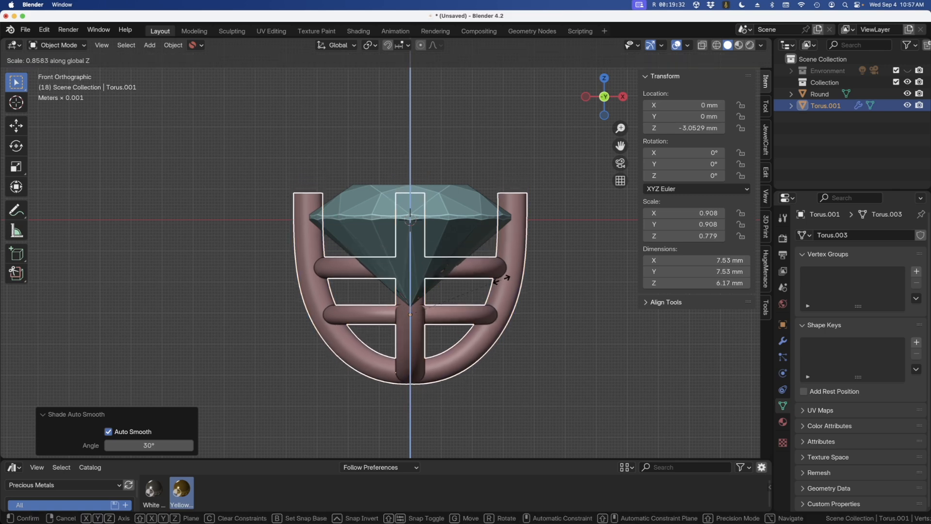
{"action": "left_click", "coordinate": [439, 227]}
Raise the shortened basket about 0.56 mm along Z around the gem and check the fit.
{"action": "key", "text": "g"}
{"action": "key", "text": "z"}
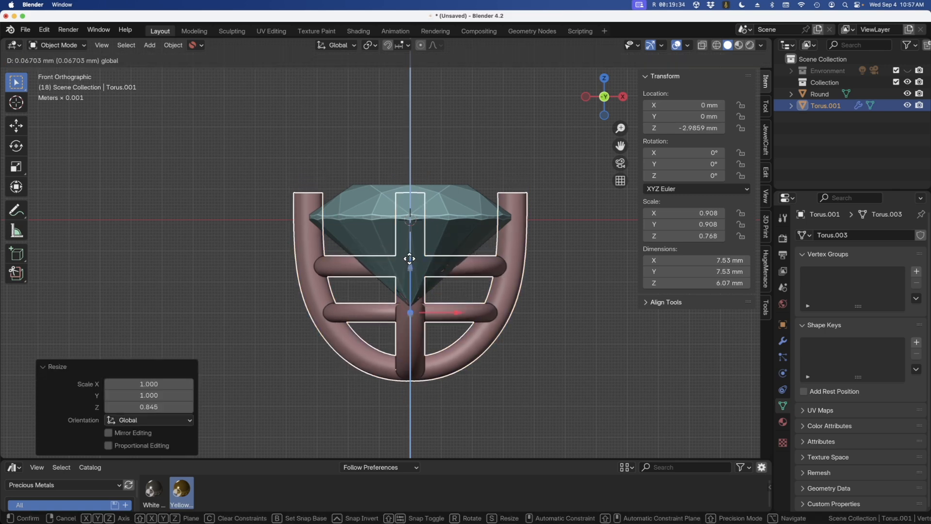
{"action": "left_click", "coordinate": [407, 246]}
{"action": "middle_click_drag", "start_coordinate": [406, 246], "coordinate": [370, 270]}
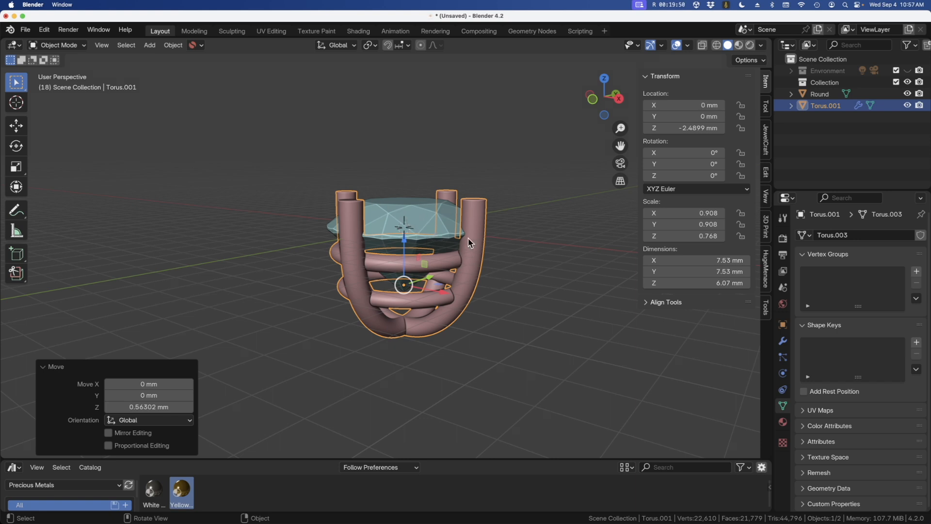
{"action": "middle_click_drag", "start_coordinate": [458, 261], "coordinate": [407, 290]}
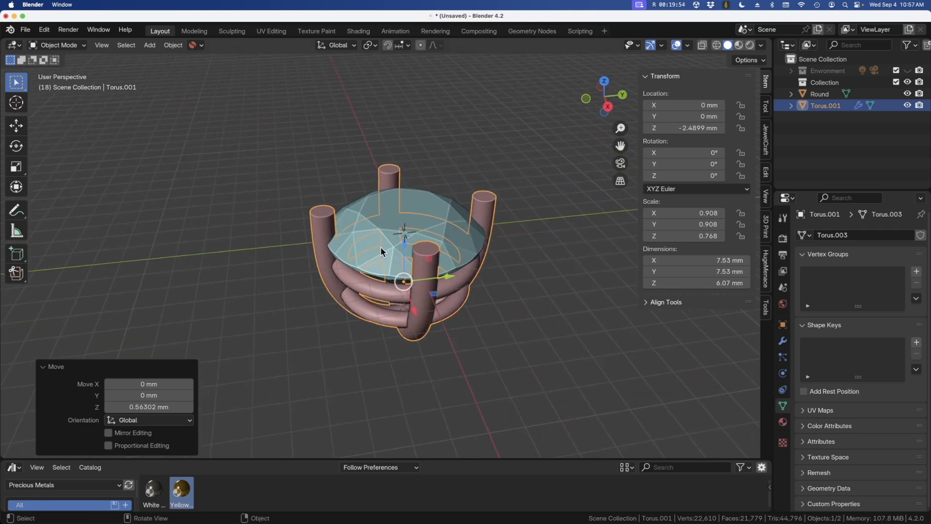
{"action": "middle_click_drag", "start_coordinate": [381, 247], "coordinate": [399, 205]}
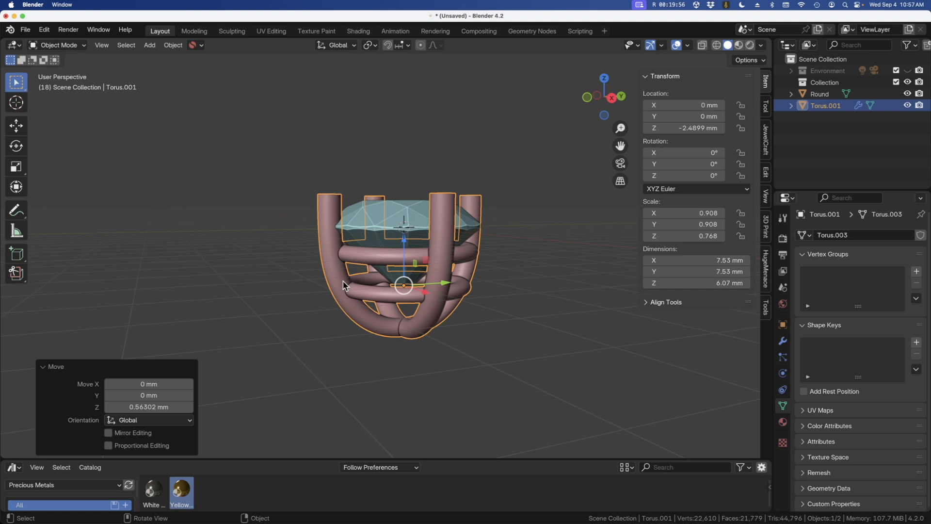
Delete the joined basket object, leaving only the round gem in the scene.
{"action": "key", "text": "x"}
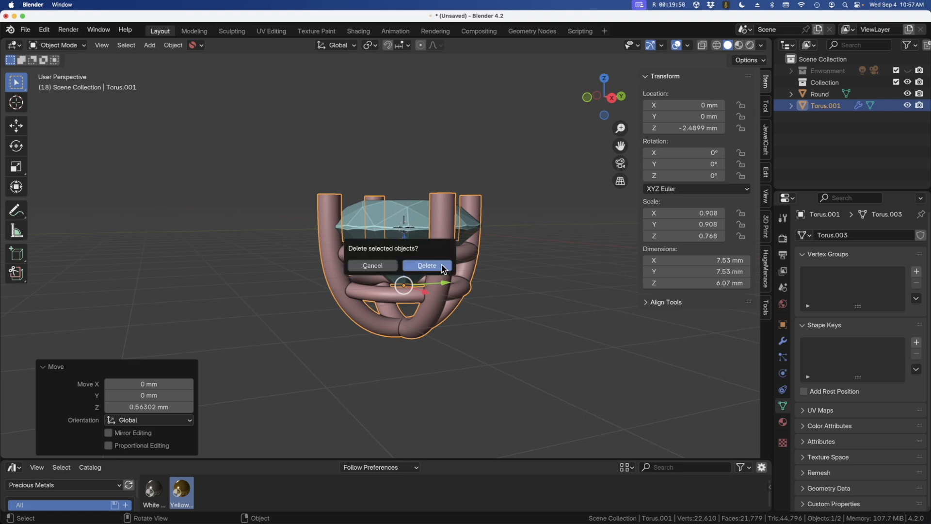
{"action": "left_click", "coordinate": [444, 269]}
{"action": "middle_click_drag", "start_coordinate": [396, 166], "coordinate": [401, 144]}
{"action": "scroll", "coordinate": [434, 165], "scroll_direction": "down", "scroll_amount": 3}
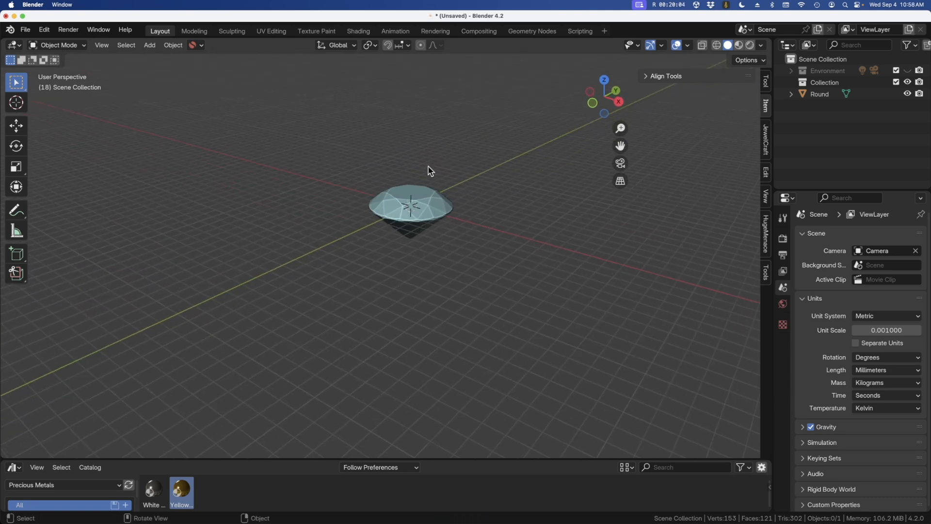
Select the round gem and scale it down uniformly by about 0.461 to a 3 mm diameter.
{"action": "left_click", "coordinate": [436, 204]}
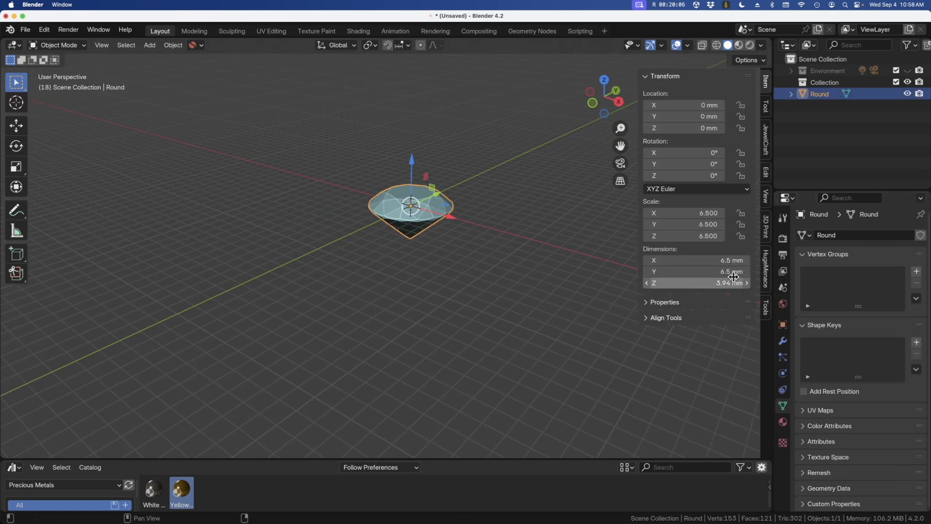
{"action": "left_click_drag", "start_coordinate": [718, 260], "coordinate": [718, 272]}
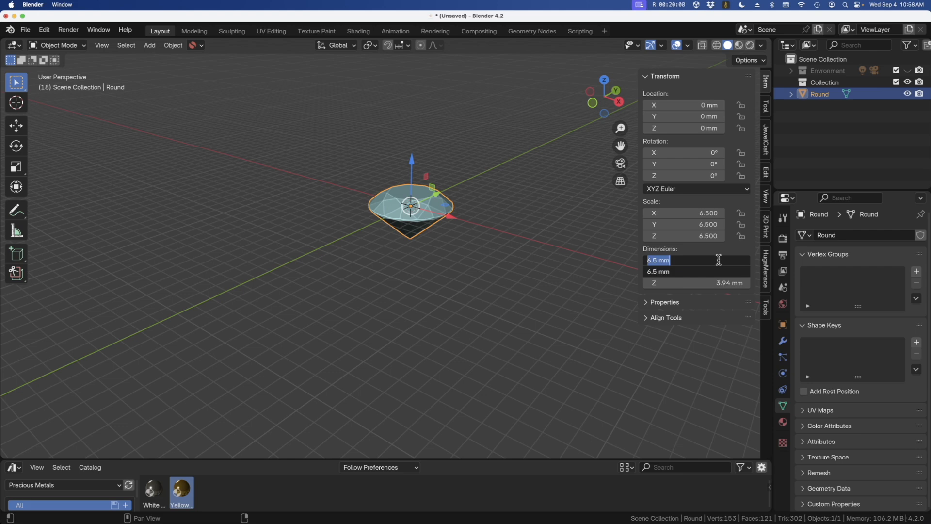
{"action": "left_click", "coordinate": [436, 214]}
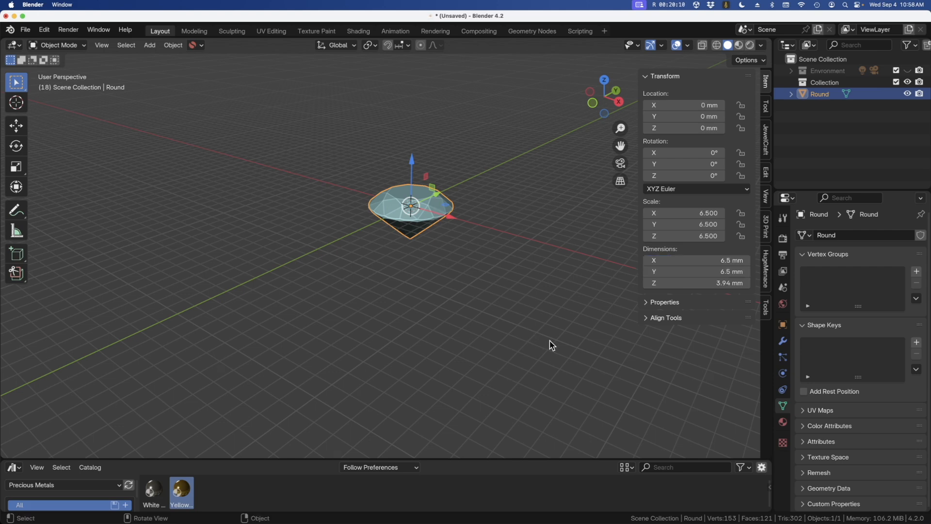
{"action": "key", "text": "s"}
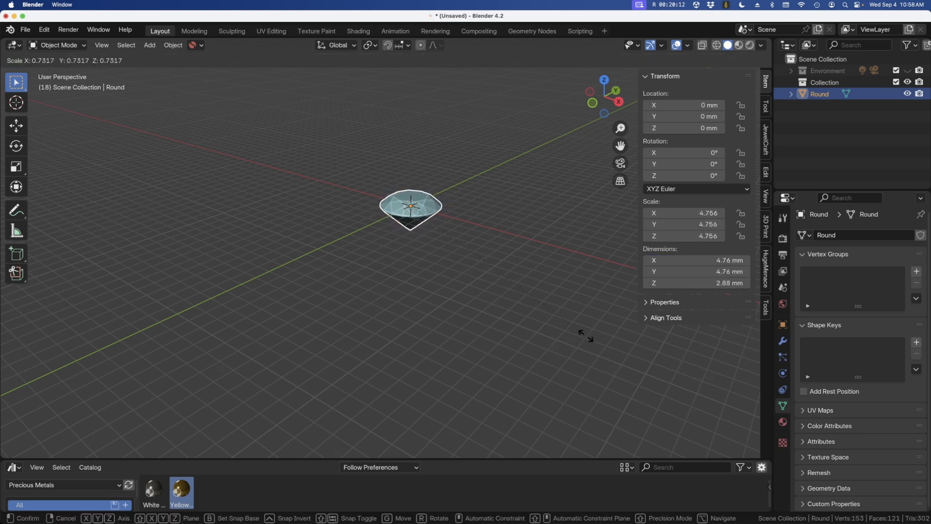
{"action": "left_click", "coordinate": [522, 287]}
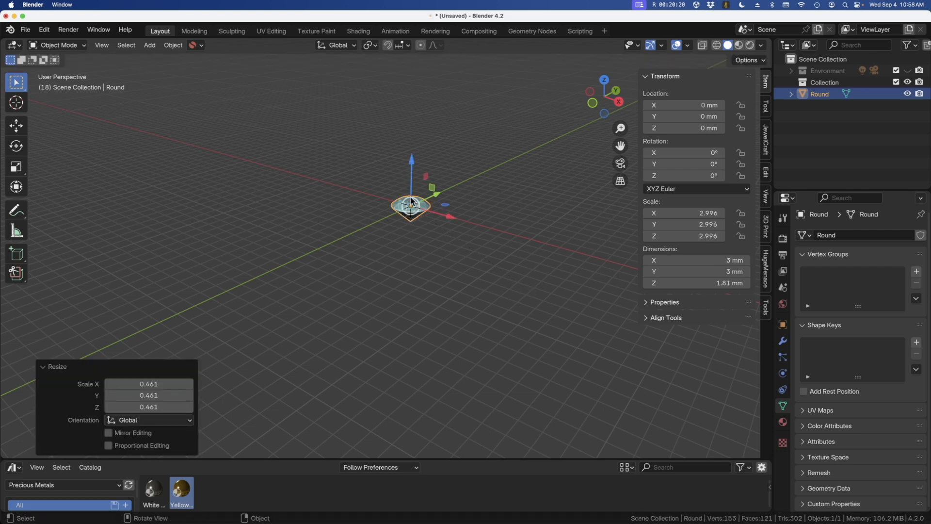
Add a mesh cylinder with 100 vertices at the round gem's centre.
{"action": "scroll", "coordinate": [411, 202], "scroll_direction": "up", "scroll_amount": 5}
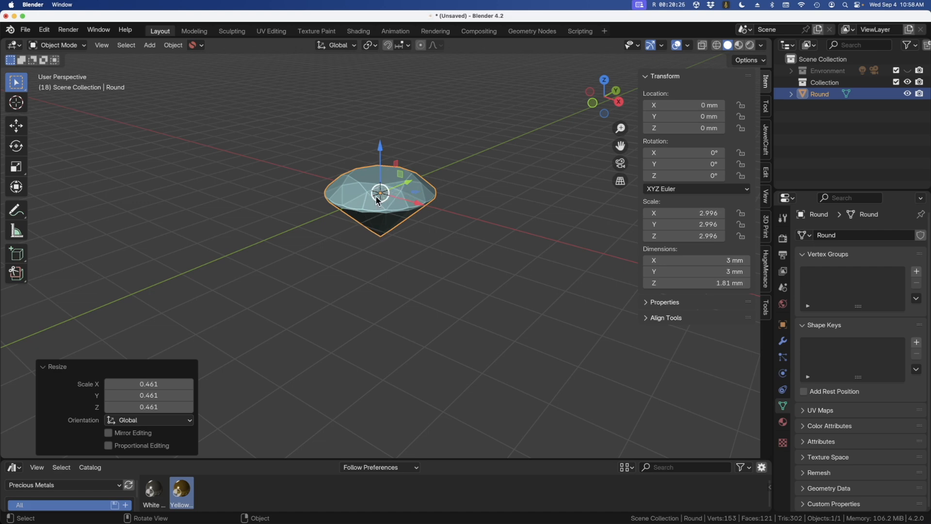
{"action": "key", "text": "shift+a"}
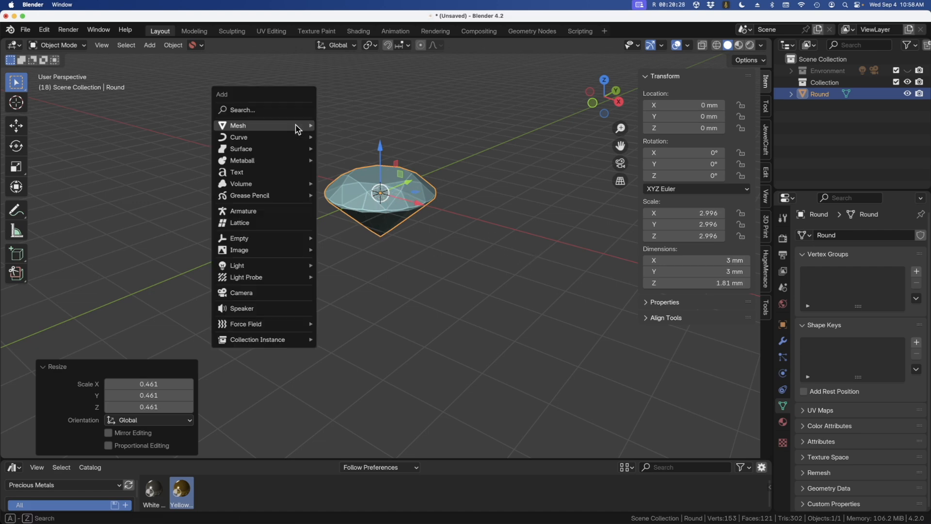
{"action": "mouse_move", "coordinate": [297, 128]}
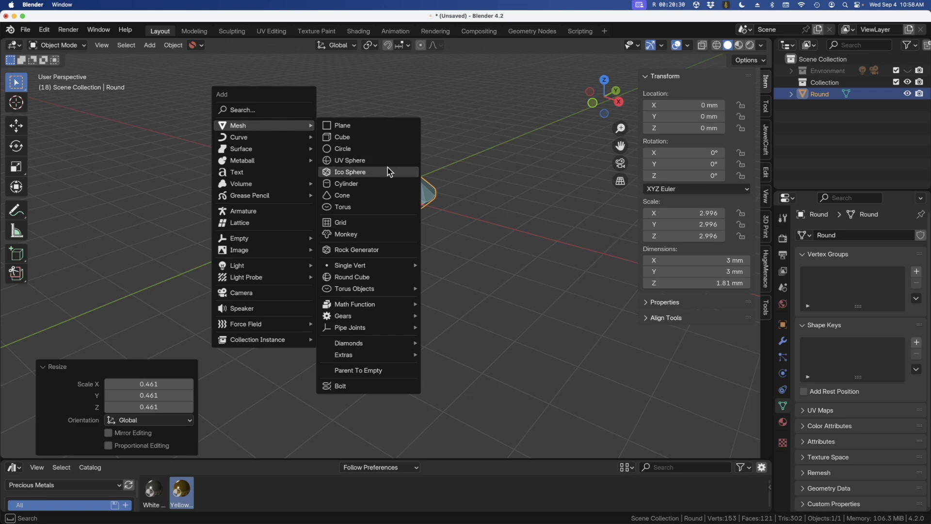
{"action": "left_click", "coordinate": [348, 185]}
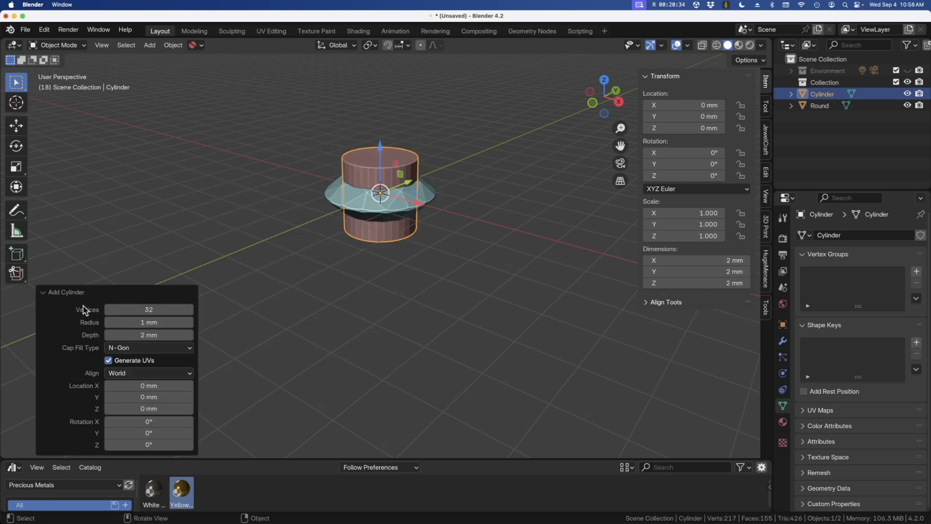
{"action": "left_click", "coordinate": [124, 311]}
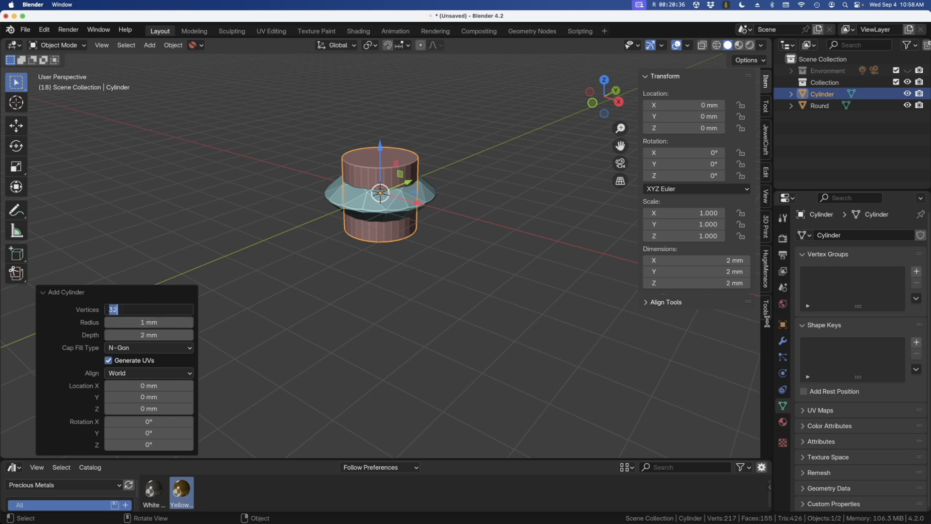
{"action": "key", "text": "Return"}
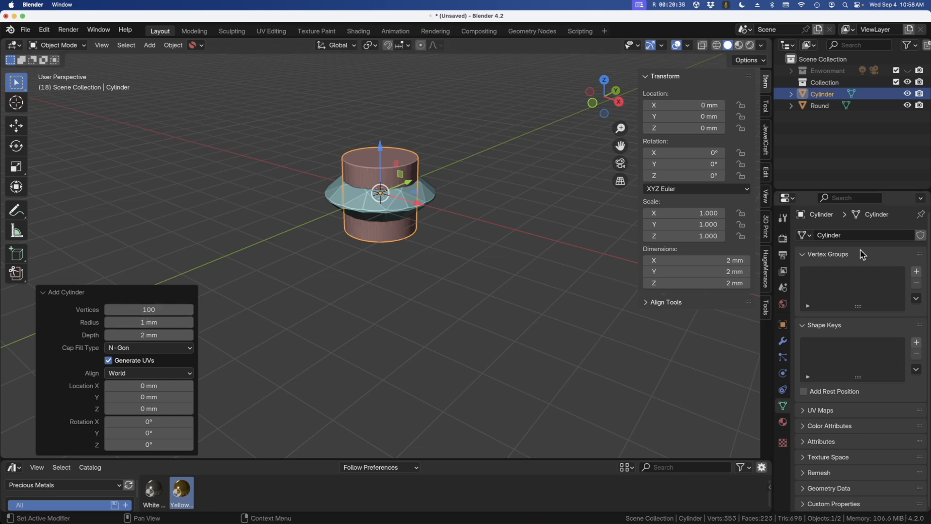
Lower the cylinder about 0.62 mm along Z and scale it up uniformly by about 1.632.
{"action": "scroll", "coordinate": [397, 173], "scroll_direction": "up", "scroll_amount": 4}
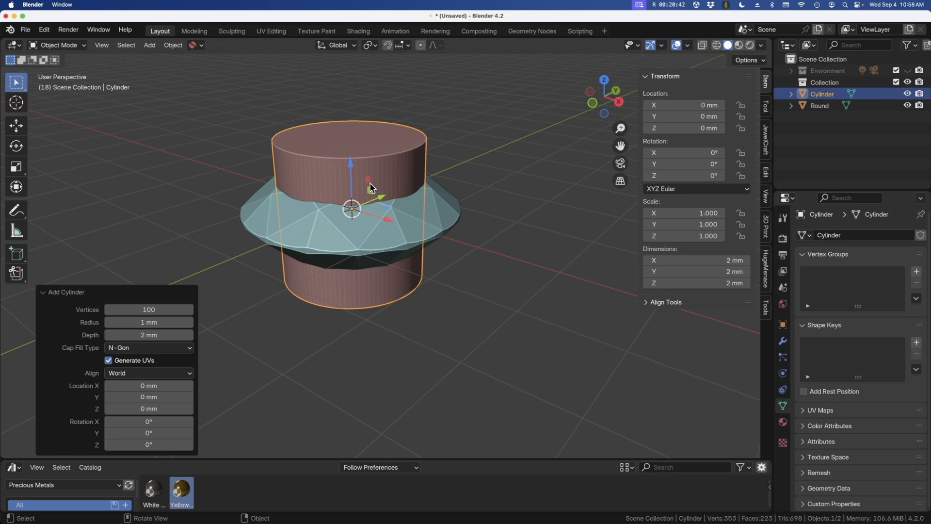
{"action": "left_click_drag", "start_coordinate": [351, 169], "coordinate": [345, 206]}
{"action": "key", "text": "s"}
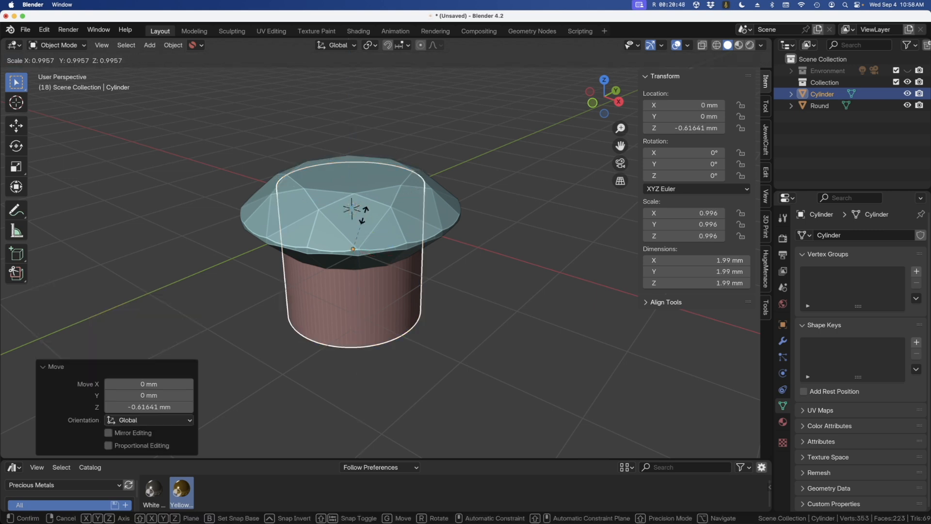
{"action": "left_click", "coordinate": [393, 212]}
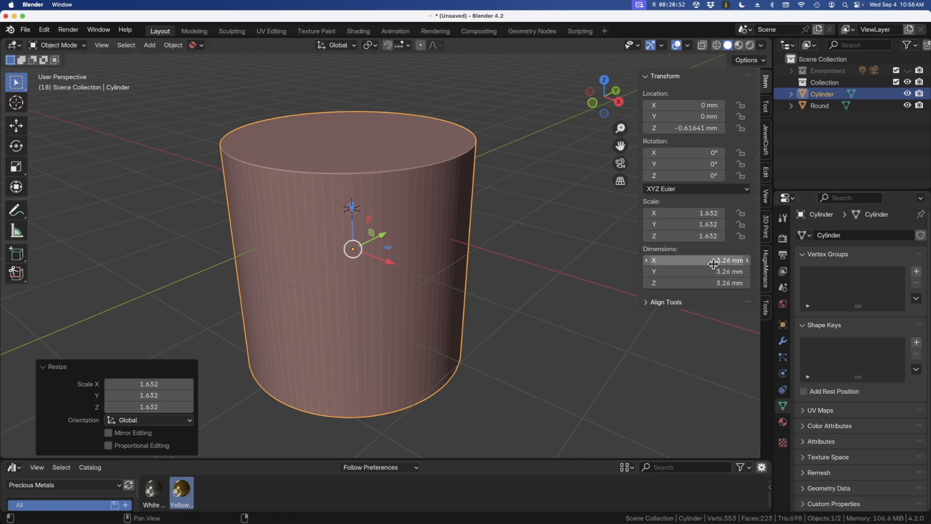
Set the cylinder's X, Y and Z dimensions to 3.5 mm.
{"action": "left_click_drag", "start_coordinate": [723, 260], "coordinate": [722, 283]}
{"action": "type", "text": "3.5"}
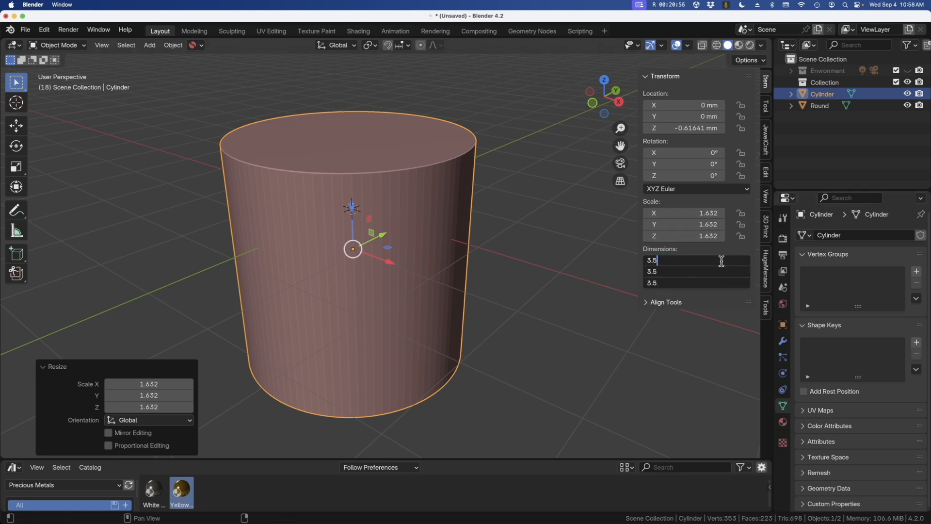
{"action": "key", "text": "Return"}
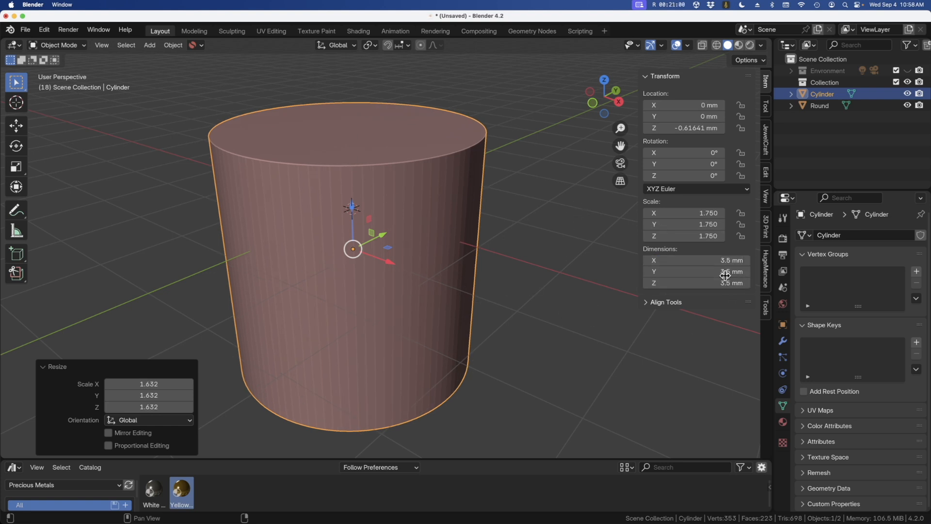
Set the cylinder's X, Y and Z dimensions to 3.6 mm.
{"action": "left_click_drag", "start_coordinate": [720, 261], "coordinate": [720, 282]}
{"action": "type", "text": "3"}
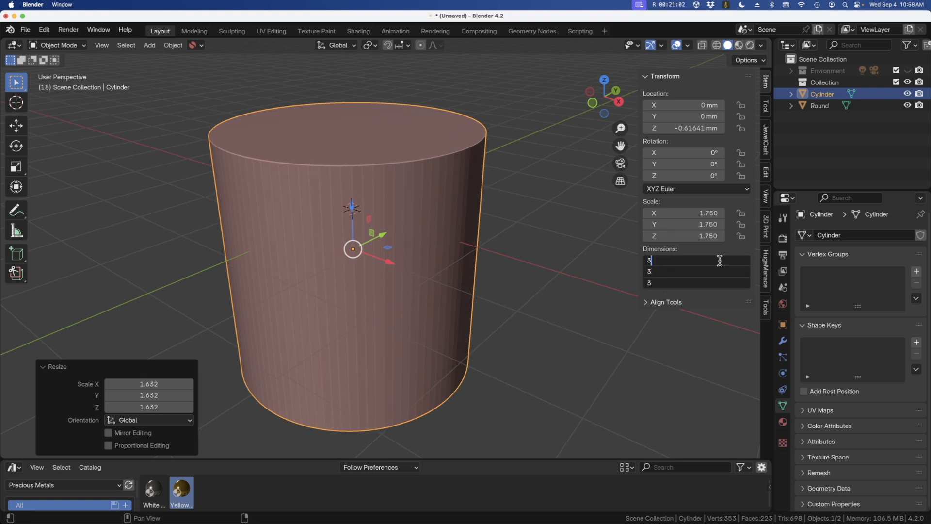
{"action": "type", "text": ".6"}
{"action": "key", "text": "Return"}
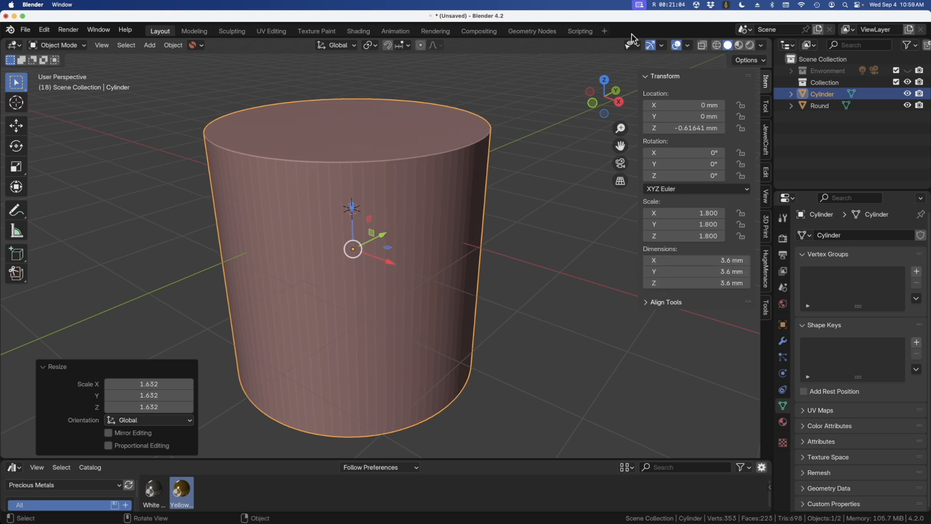
Turn on X-ray in front view and scale the cylinder along Z by about 0.603 to a height of about 2.17 mm.
{"action": "left_click", "coordinate": [703, 46]}
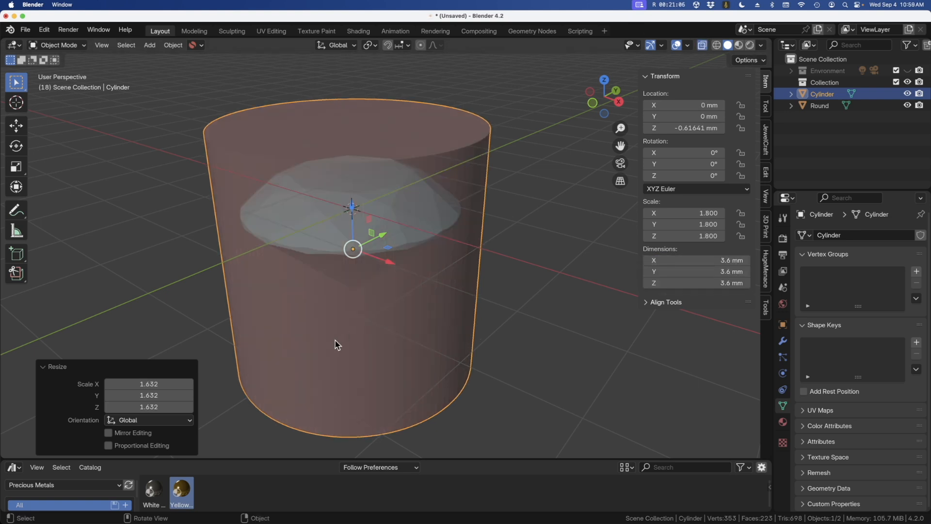
{"action": "key", "text": "KP_1"}
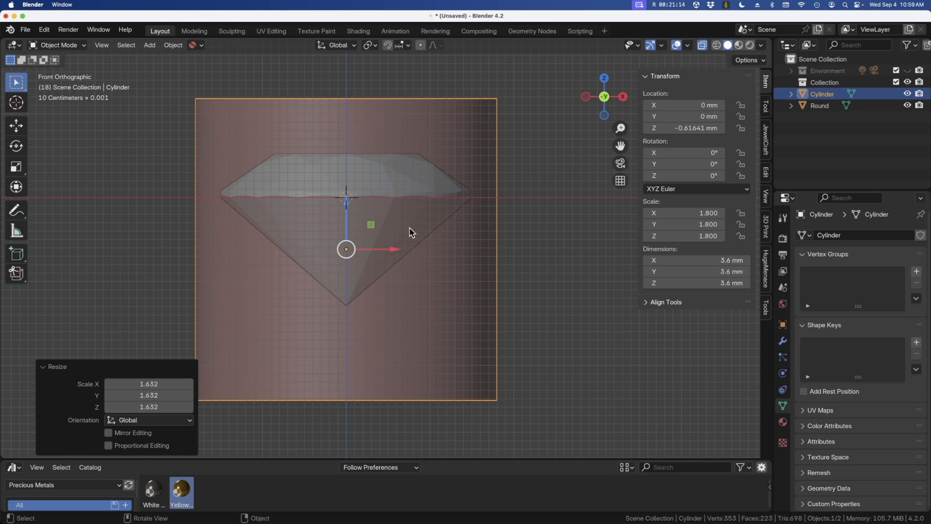
{"action": "left_click", "coordinate": [475, 118]}
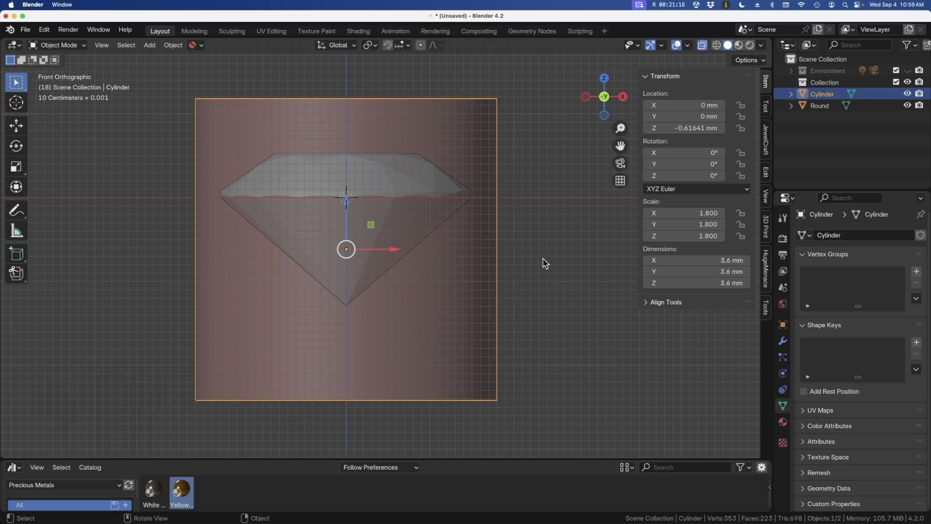
{"action": "key", "text": "s"}
{"action": "key", "text": "z"}
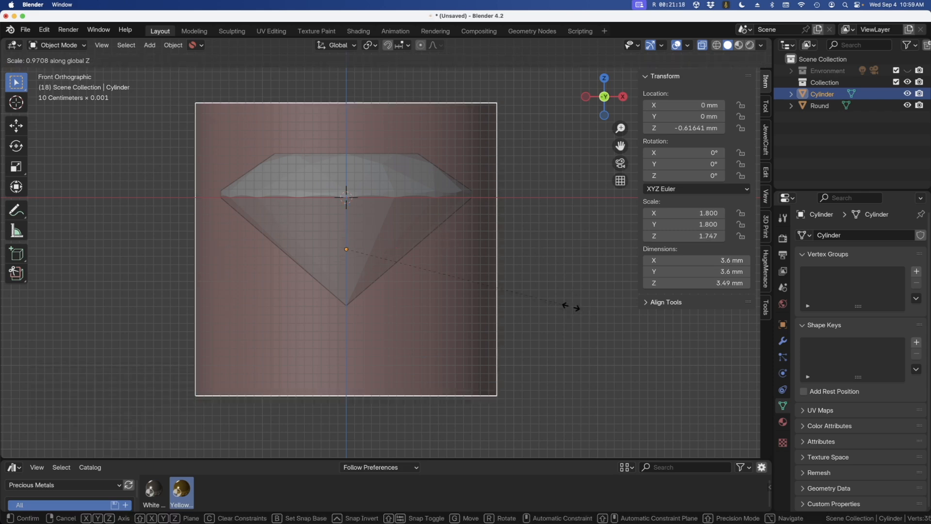
{"action": "left_click", "coordinate": [488, 268]}
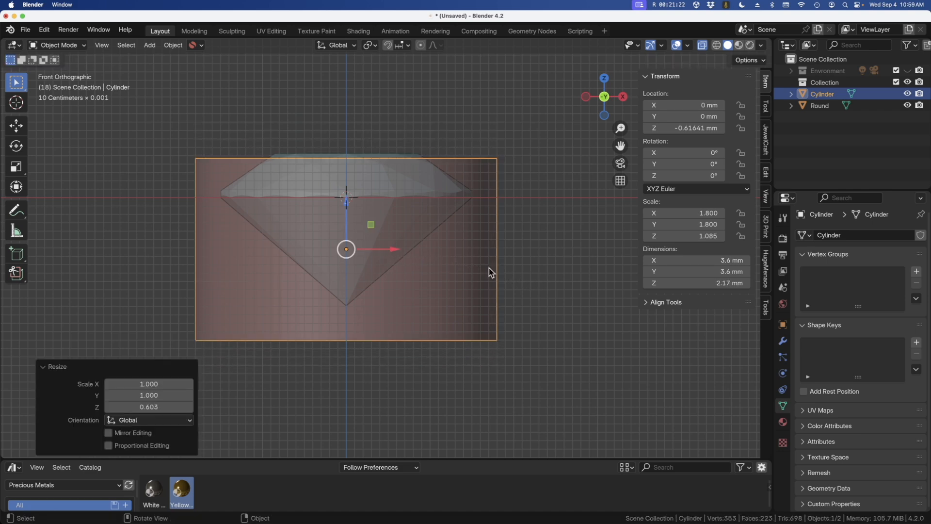
Examine from several angles how the gem sits inside the shortened cylinder and its rim.
{"action": "middle_click_drag", "start_coordinate": [339, 187], "coordinate": [359, 242]}
{"action": "scroll", "coordinate": [348, 185], "scroll_direction": "up", "scroll_amount": 1}
{"action": "scroll", "coordinate": [365, 213], "scroll_direction": "down", "scroll_amount": 3}
{"action": "middle_click_drag", "start_coordinate": [286, 247], "coordinate": [343, 265]}
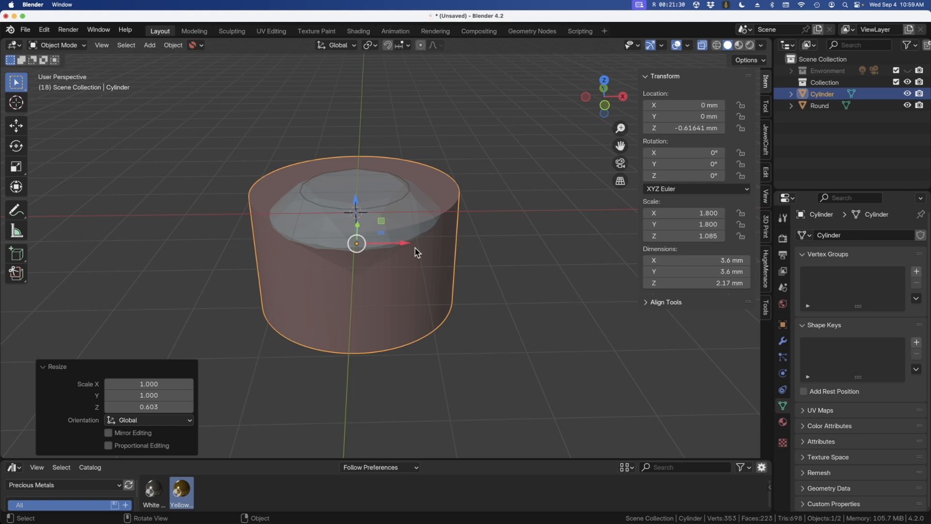
{"action": "middle_click_drag", "start_coordinate": [417, 252], "coordinate": [359, 247]}
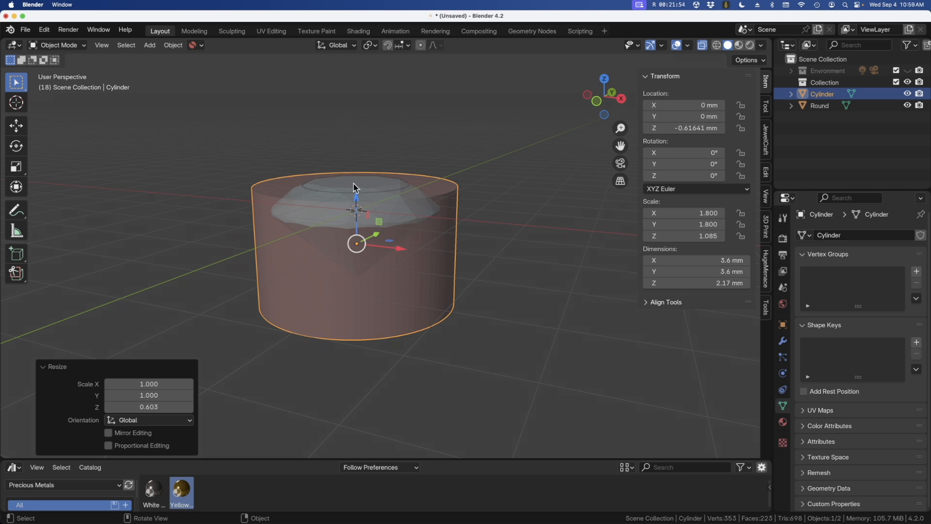
{"action": "middle_click_drag", "start_coordinate": [349, 174], "coordinate": [347, 186]}
{"action": "scroll", "coordinate": [343, 160], "scroll_direction": "up", "scroll_amount": 3}
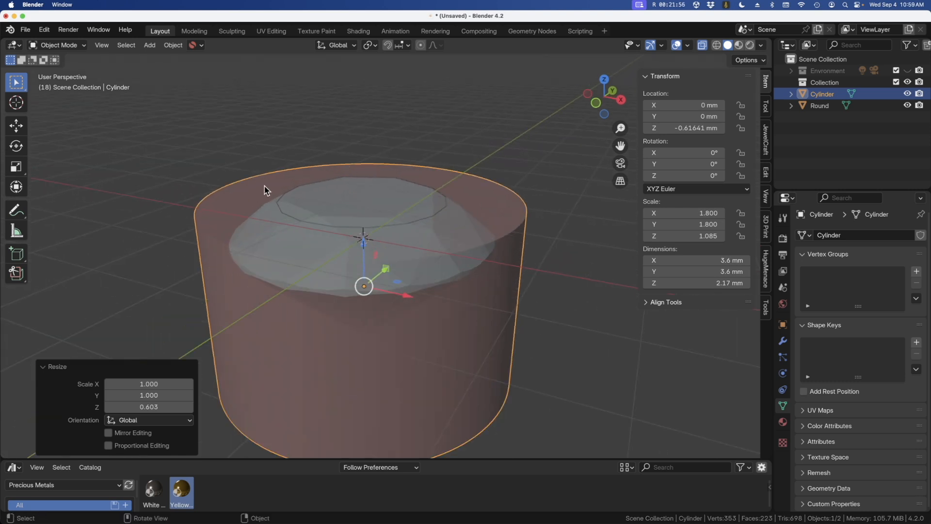
{"action": "scroll", "coordinate": [268, 190], "scroll_direction": "up", "scroll_amount": 1}
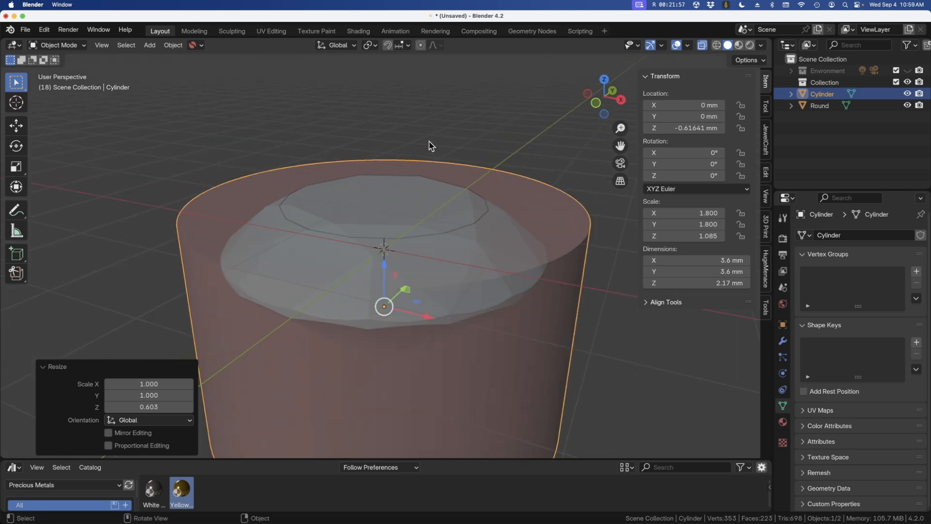
Apply the cylinder's rotation and scale.
{"action": "left_click", "coordinate": [576, 217]}
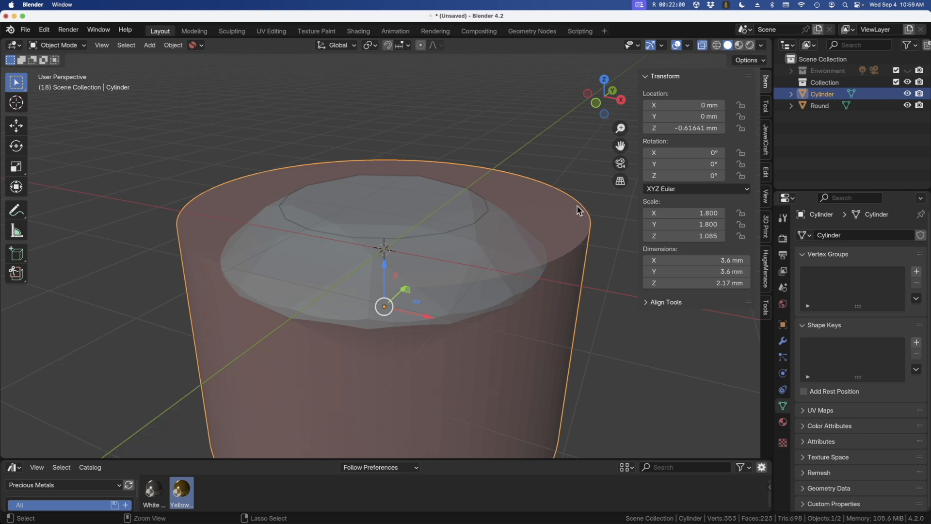
{"action": "key", "text": "ctrl+a"}
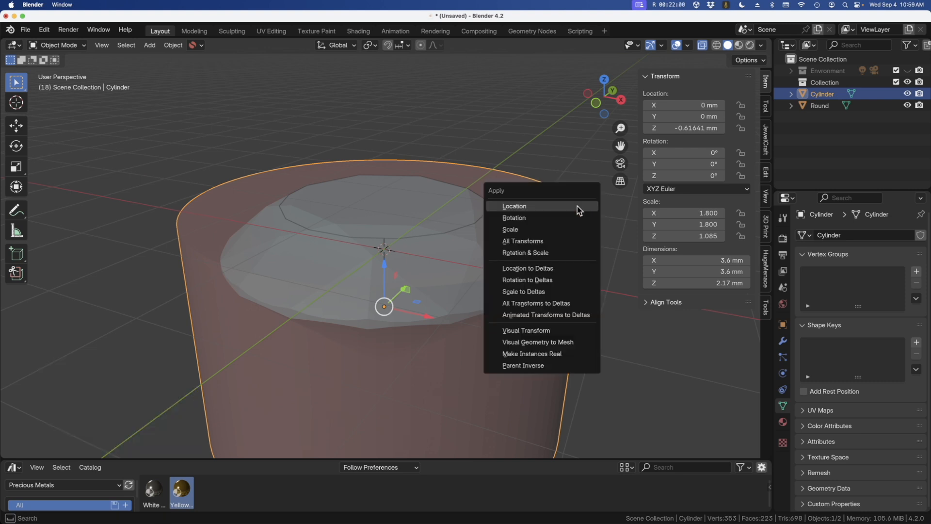
{"action": "left_click", "coordinate": [526, 253]}
With X-ray off, bevel the edges of the cylinder's top face by about 0.166 mm with 9 segments, and return to Object Mode.
{"action": "middle_click_drag", "start_coordinate": [287, 261], "coordinate": [307, 202]}
{"action": "scroll", "coordinate": [307, 202], "scroll_direction": "down", "scroll_amount": 4}
{"action": "middle_click_drag", "start_coordinate": [349, 234], "coordinate": [312, 245]}
{"action": "key", "text": "Tab"}
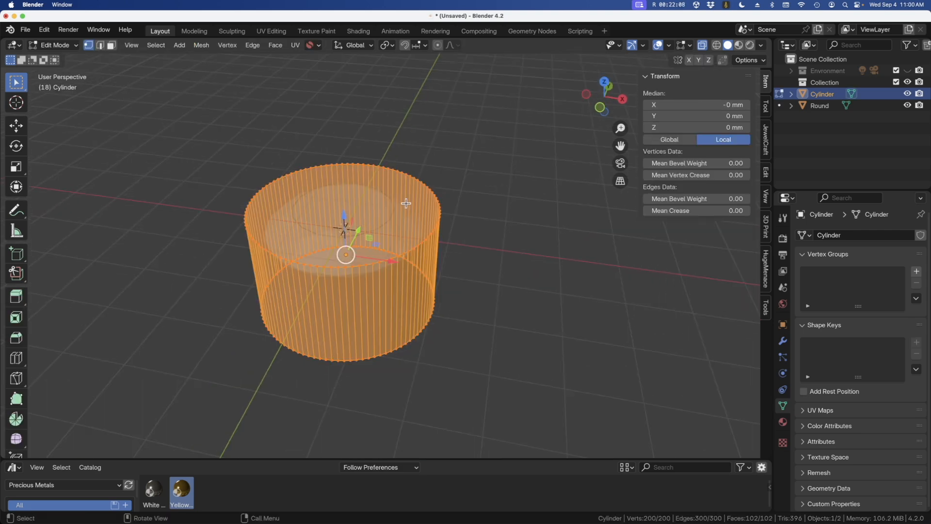
{"action": "left_click", "coordinate": [112, 46]}
{"action": "middle_click_drag", "start_coordinate": [410, 223], "coordinate": [436, 203]}
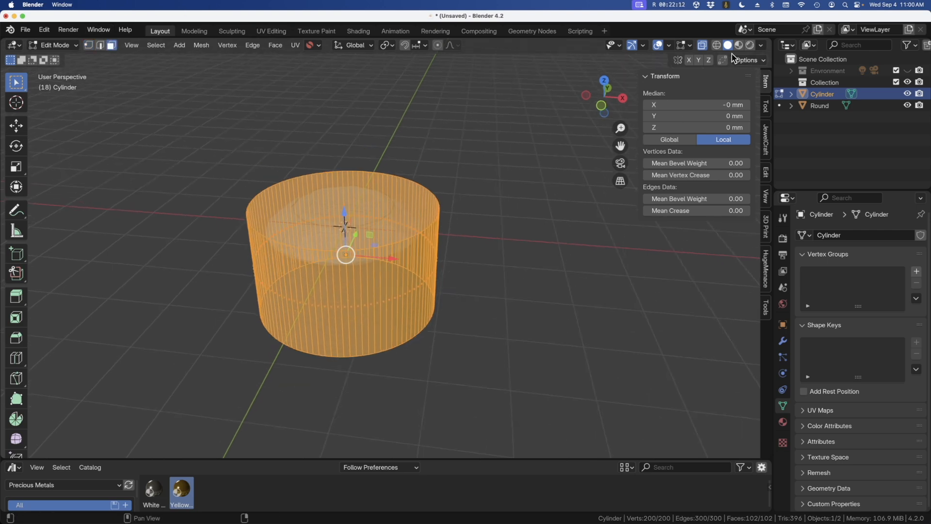
{"action": "left_click", "coordinate": [702, 45]}
{"action": "left_click", "coordinate": [294, 228]}
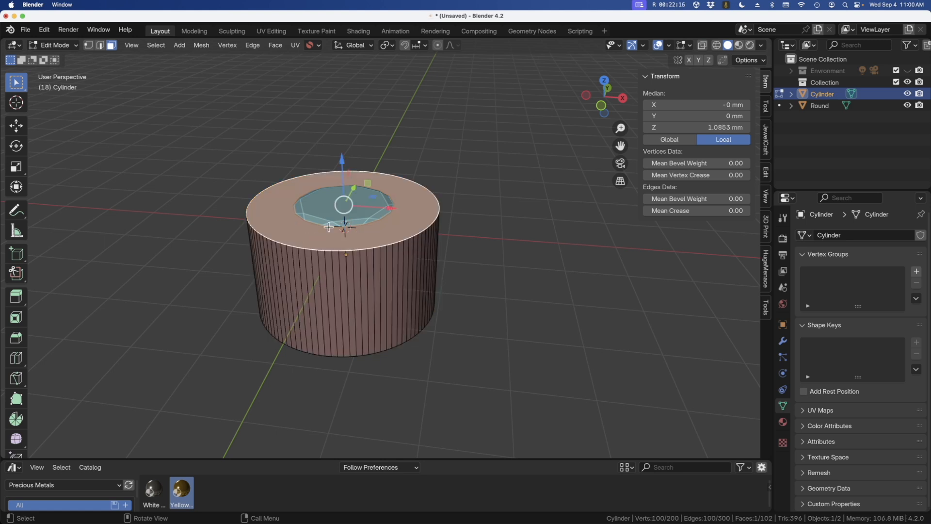
{"action": "key", "text": "ctrl+b"}
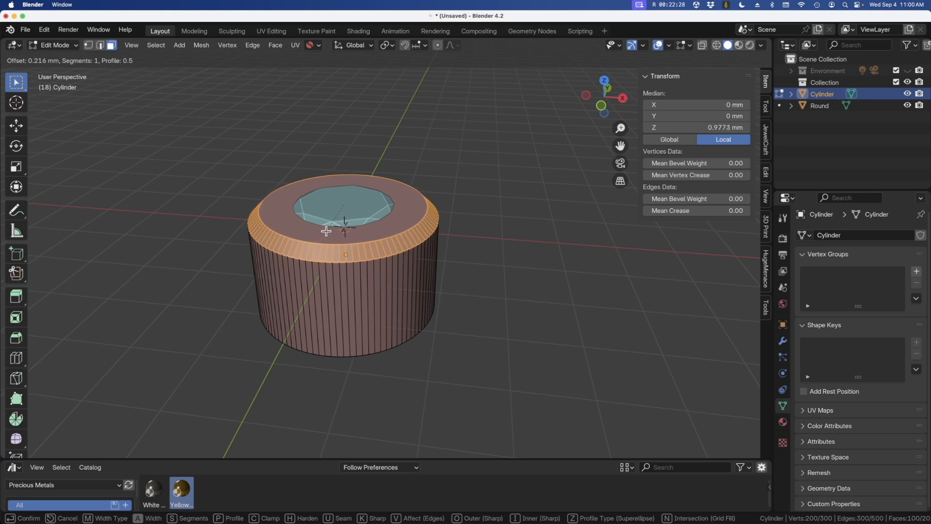
{"action": "scroll", "coordinate": [326, 230], "scroll_direction": "up", "scroll_amount": 8}
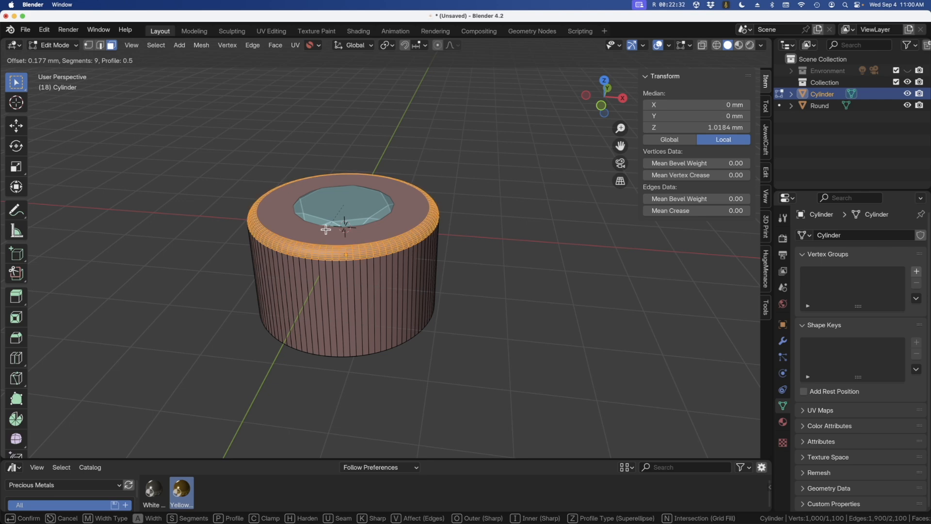
{"action": "left_click", "coordinate": [324, 229]}
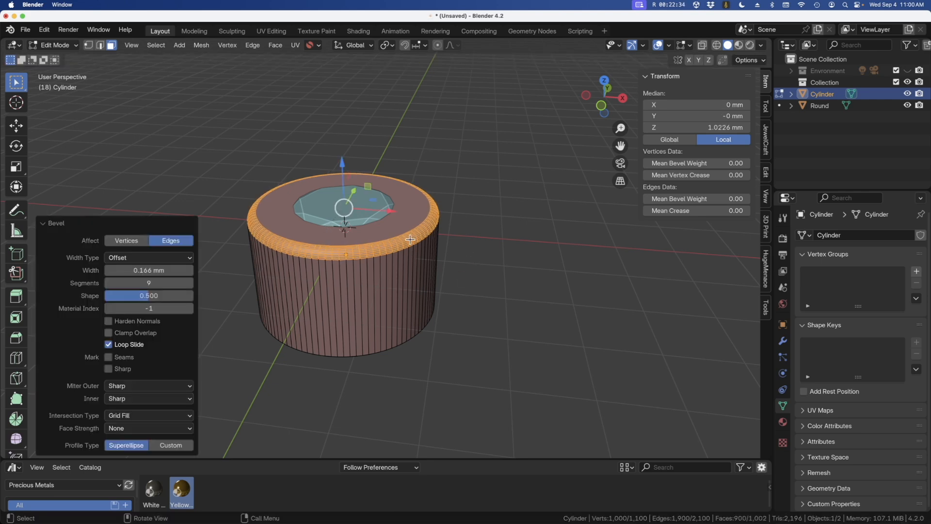
{"action": "key", "text": "Tab"}
Add a JewelCraft cutter to the round gem and turn on X-ray to see it through the cylinder.
{"action": "middle_click_drag", "start_coordinate": [330, 283], "coordinate": [366, 250]}
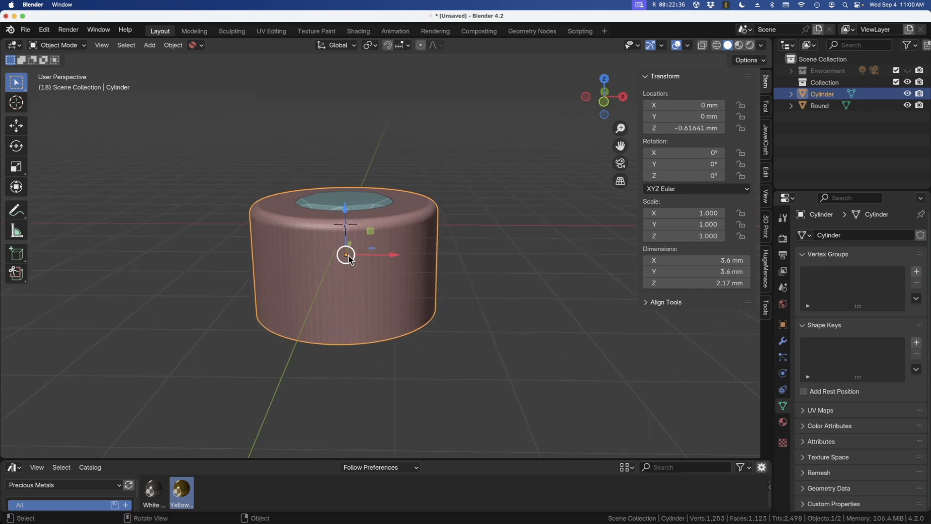
{"action": "left_click", "coordinate": [354, 197]}
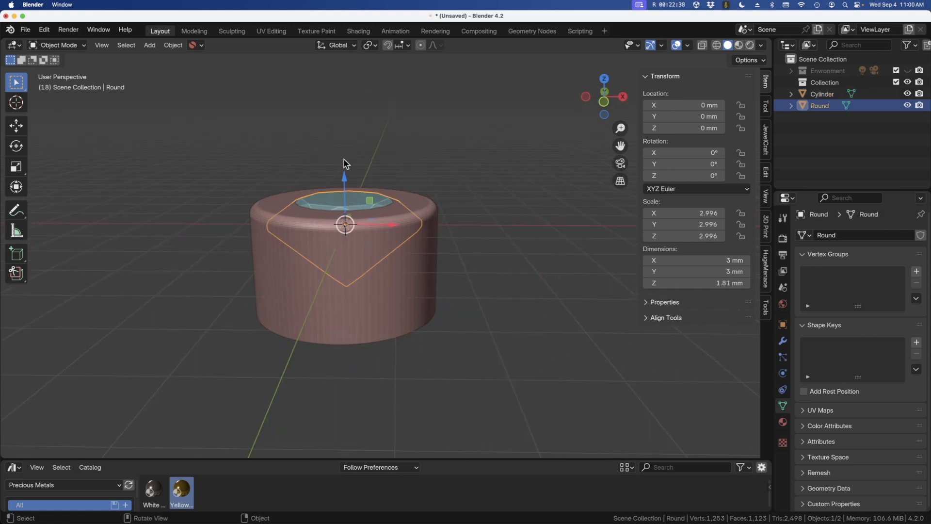
{"action": "left_click", "coordinate": [766, 140]}
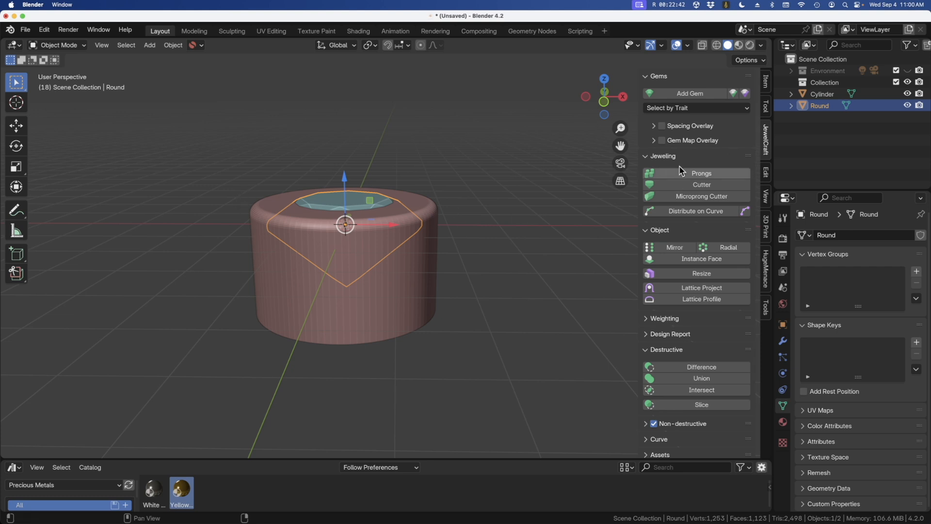
{"action": "left_click", "coordinate": [702, 184]}
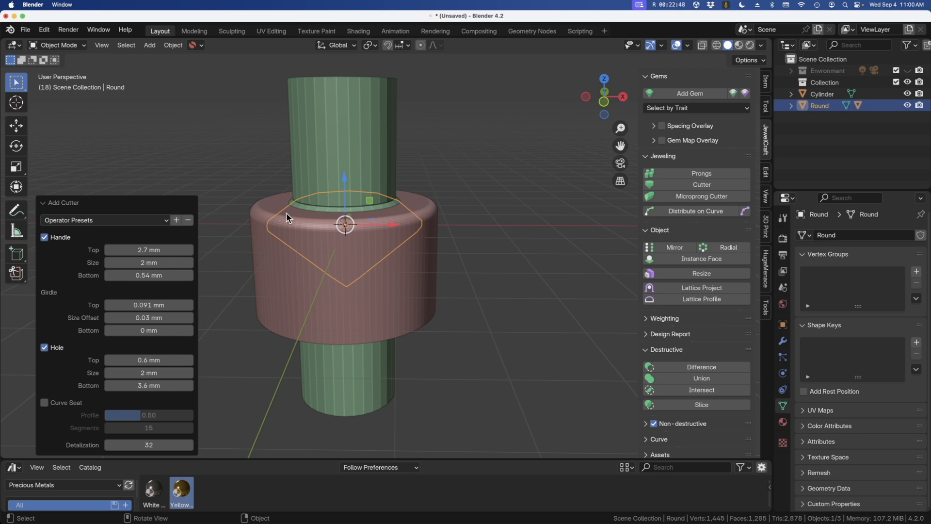
{"action": "left_click", "coordinate": [702, 47]}
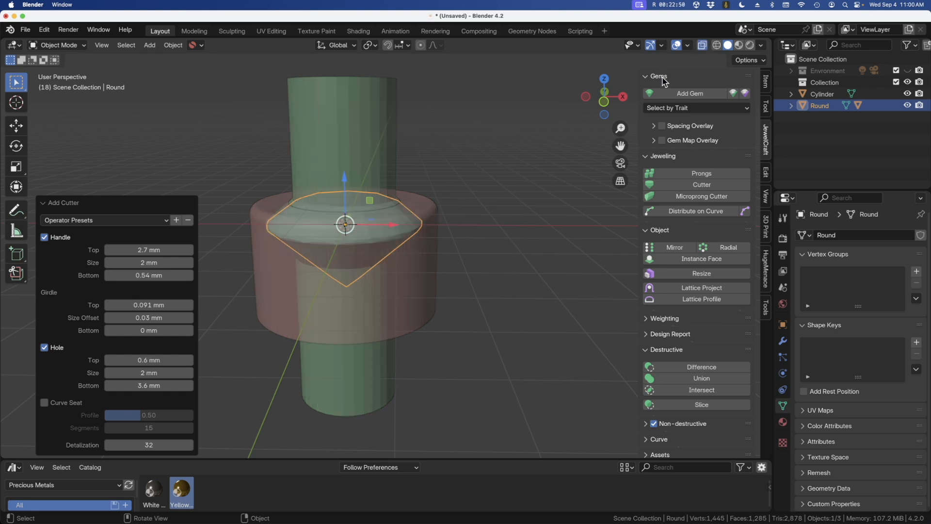
In front view, raise the cutter's girdle Top value to 0.52 mm.
{"action": "key", "text": "KP_1"}
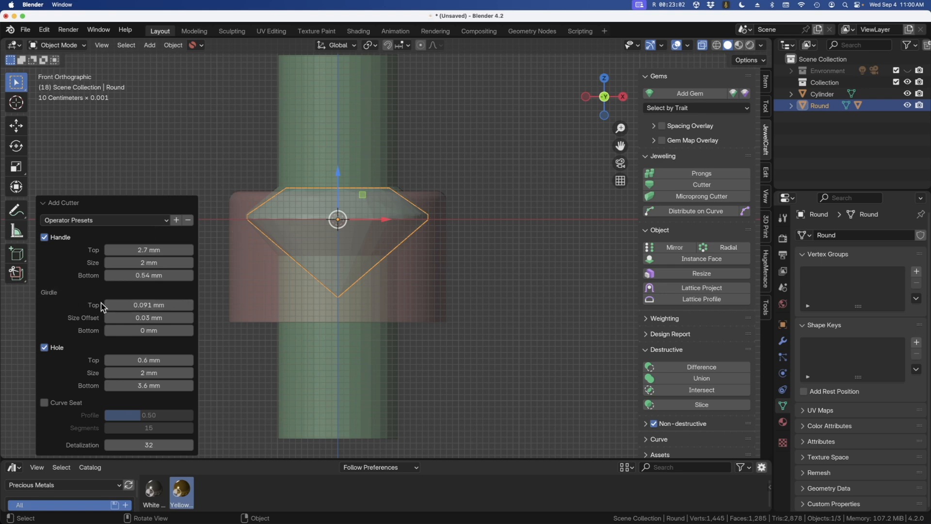
{"action": "left_click_drag", "start_coordinate": [125, 305], "coordinate": [129, 304]}
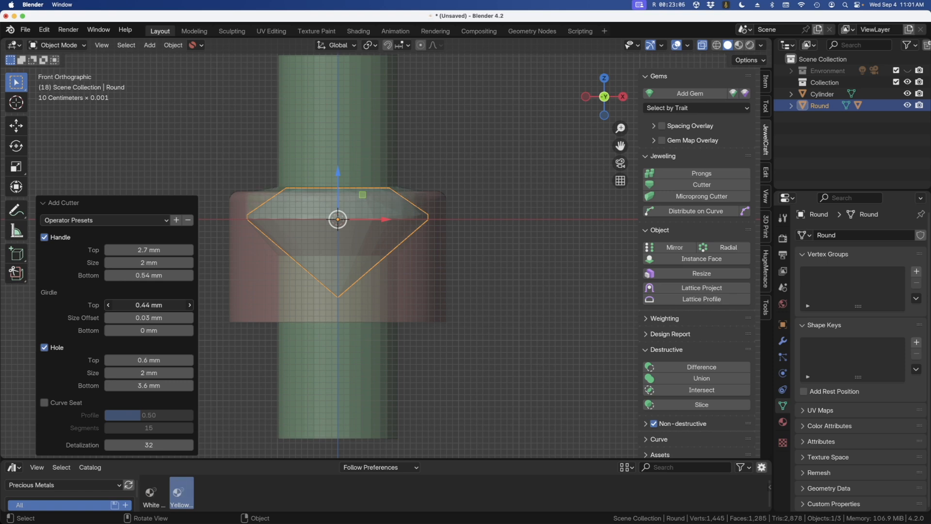
{"action": "left_click_drag", "start_coordinate": [149, 305], "coordinate": [153, 305]}
{"action": "middle_click_drag", "start_coordinate": [231, 239], "coordinate": [275, 253]}
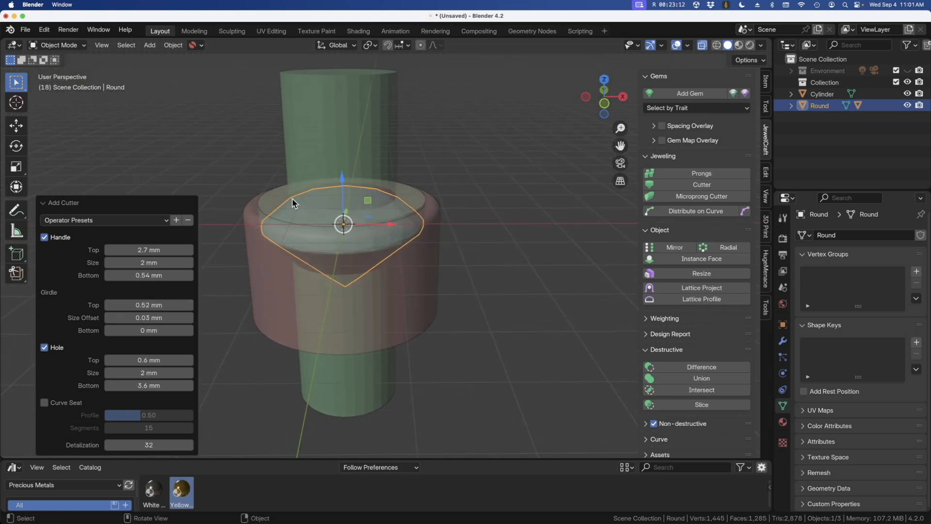
Turn off X-ray and set the cutter's Detalization to 64.
{"action": "left_click", "coordinate": [702, 45]}
{"action": "middle_click_drag", "start_coordinate": [443, 176], "coordinate": [368, 224]}
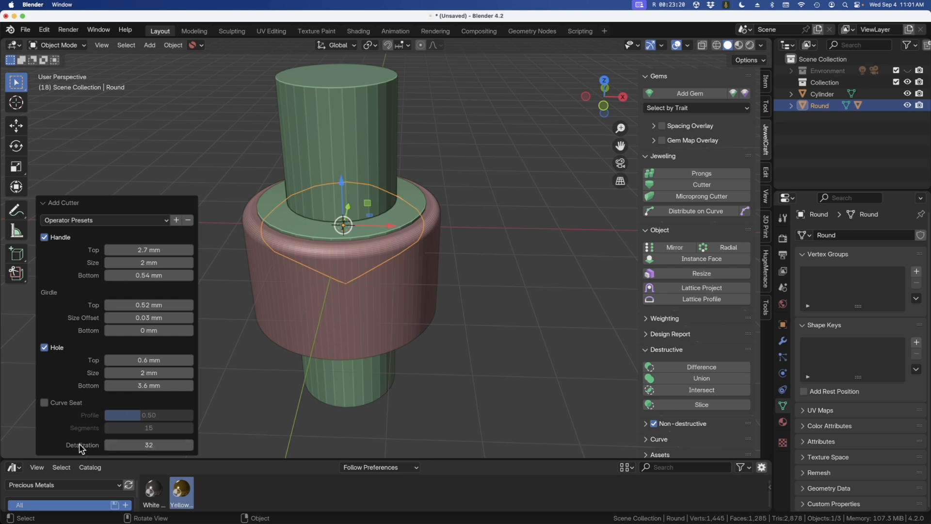
{"action": "left_click", "coordinate": [127, 447]}
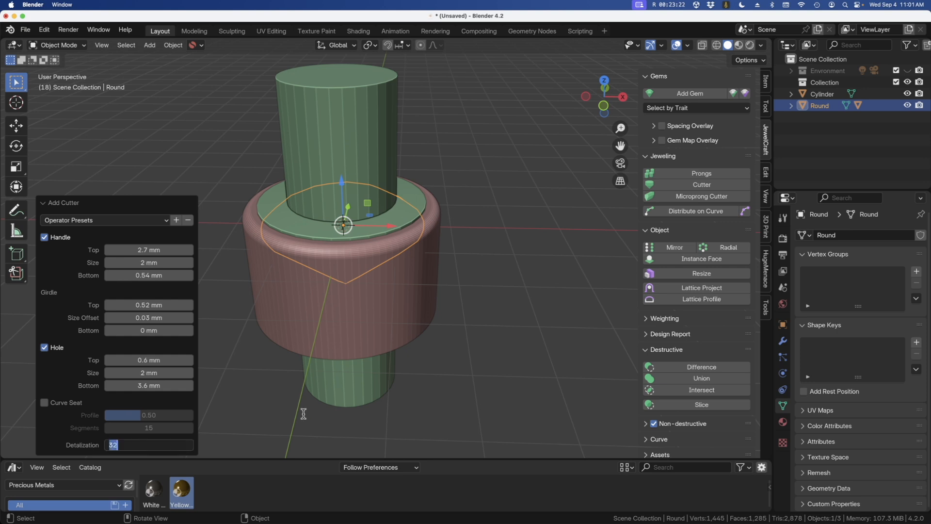
{"action": "key", "text": "Return"}
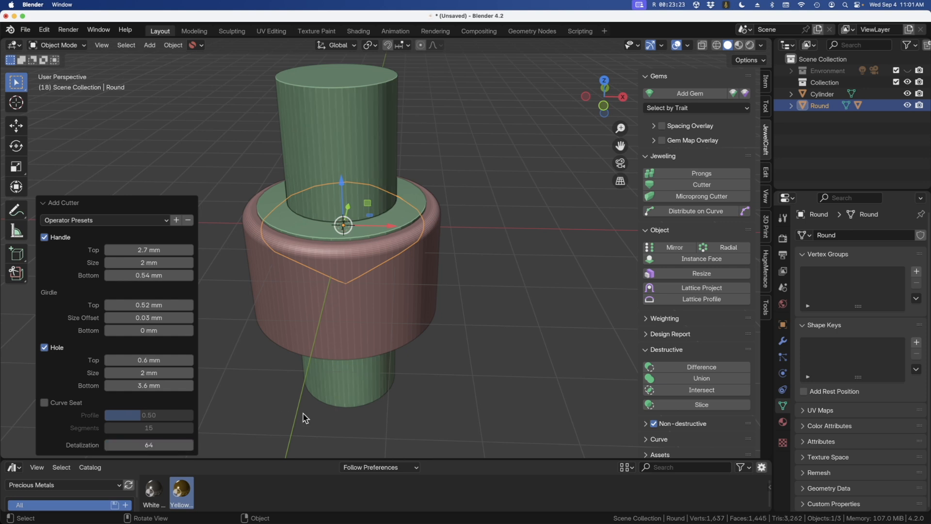
Subtract the cutter from the cylinder with a Boolean difference.
{"action": "middle_click_drag", "start_coordinate": [457, 208], "coordinate": [369, 130]}
{"action": "left_click", "coordinate": [343, 125]}
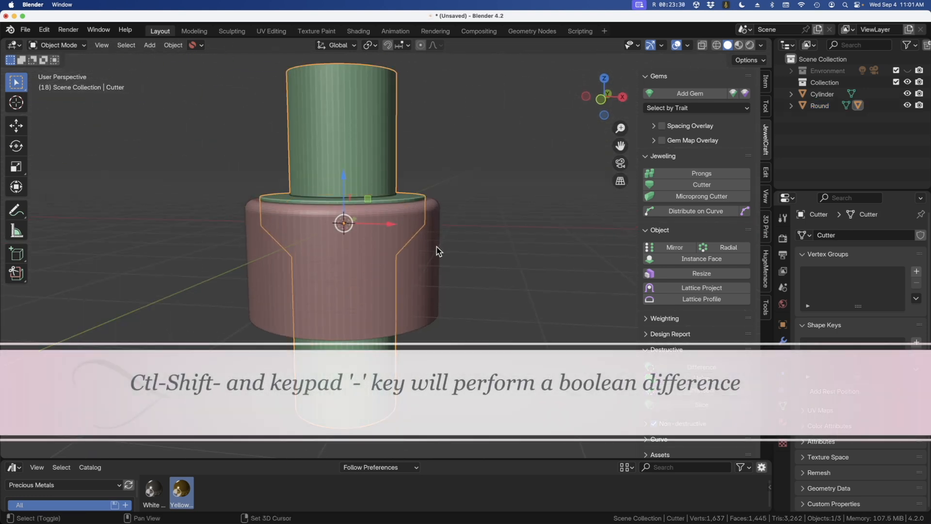
{"action": "left_click", "coordinate": [438, 251], "text": "shift"}
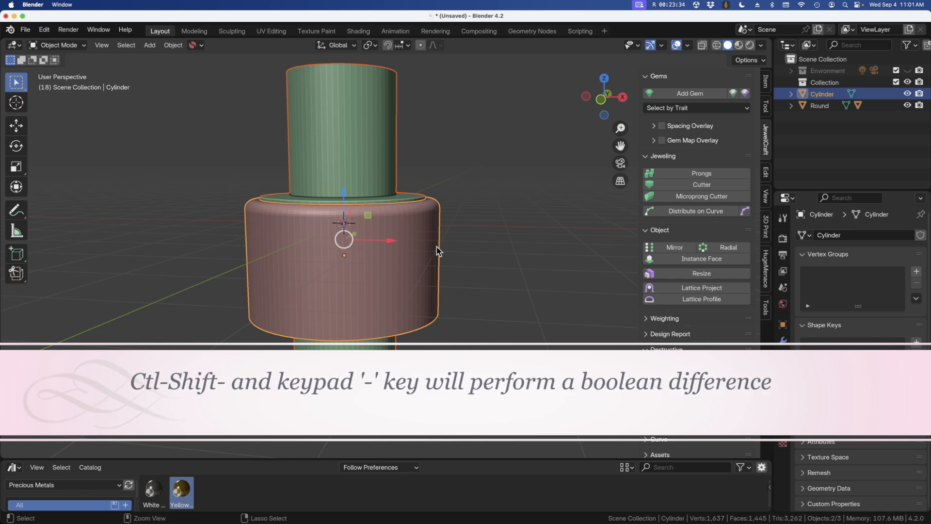
{"action": "key", "text": "ctrl+shift+KP_Subtract"}
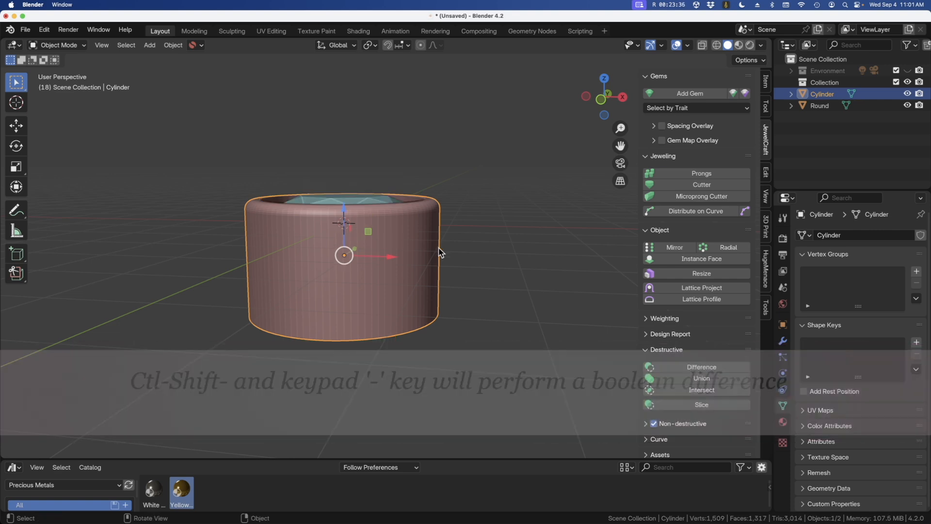
{"action": "right_click", "coordinate": [390, 226]}
Move the hollowed cylinder down along Z by about 0.169 mm relative to the gem.
{"action": "middle_click_drag", "start_coordinate": [422, 223], "coordinate": [451, 249]}
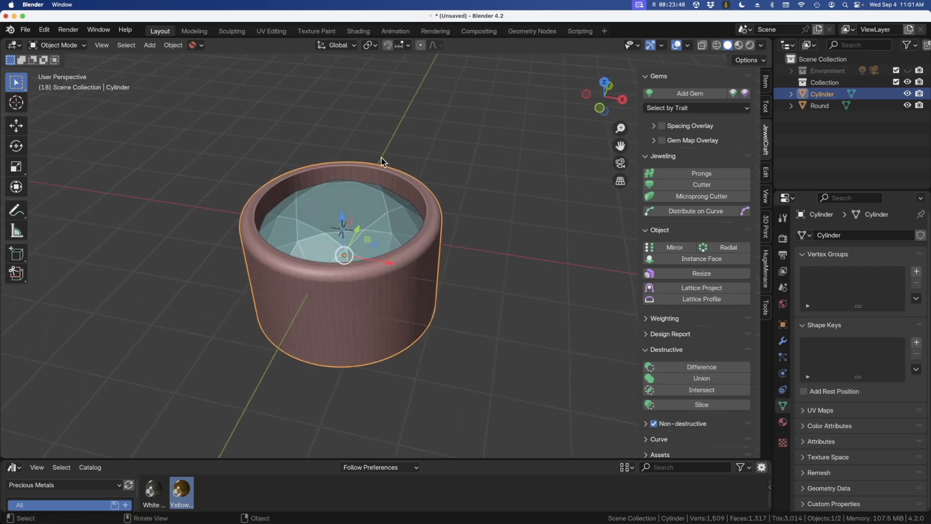
{"action": "mouse_move", "coordinate": [321, 324]}
{"action": "middle_mouse_down"}
{"action": "mouse_move", "coordinate": [307, 297]}
{"action": "mouse_move", "coordinate": [312, 320]}
{"action": "middle_mouse_up"}
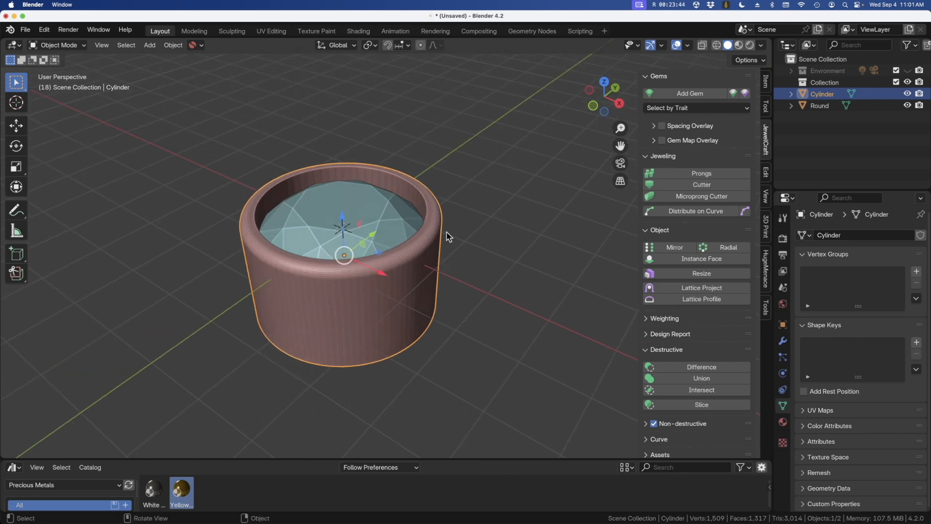
{"action": "middle_click_drag", "start_coordinate": [301, 252], "coordinate": [312, 213]}
{"action": "middle_click_drag", "start_coordinate": [385, 195], "coordinate": [295, 230]}
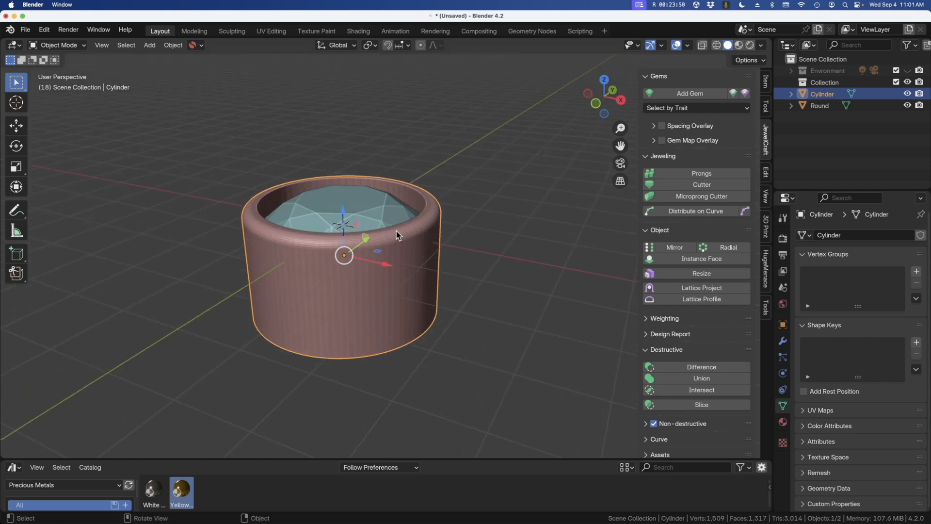
{"action": "middle_click_drag", "start_coordinate": [397, 235], "coordinate": [367, 238]}
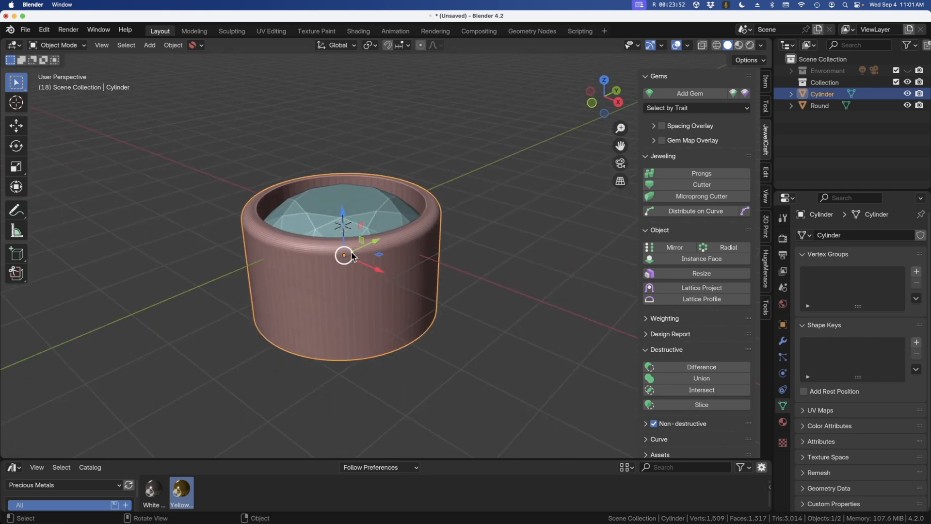
{"action": "left_click_drag", "start_coordinate": [344, 208], "coordinate": [343, 223]}
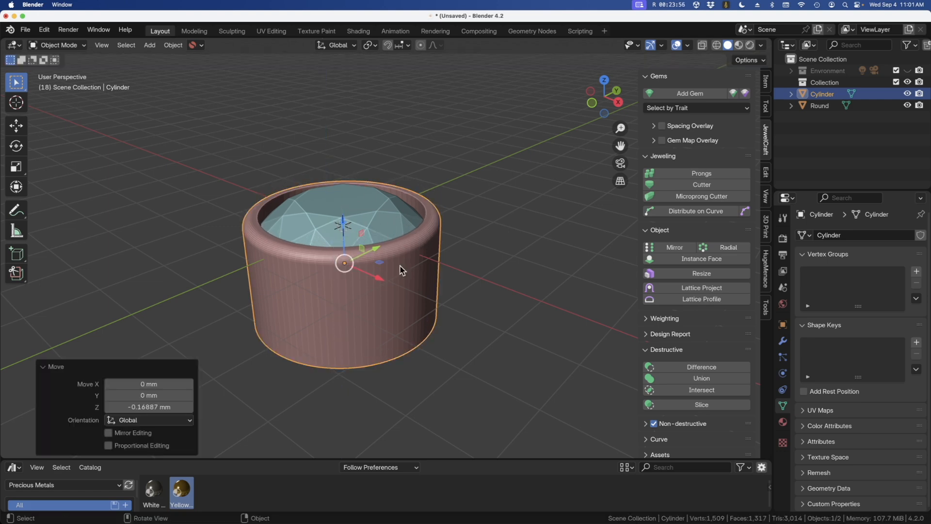
{"action": "middle_click_drag", "start_coordinate": [388, 262], "coordinate": [384, 240]}
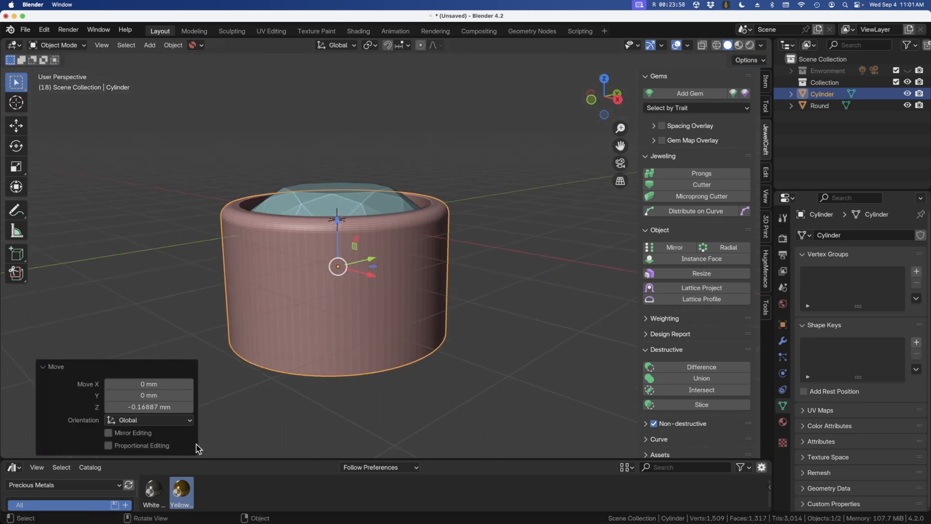
Assign the yellow precious-metal material to the cylinder and apply Shade Auto Smooth to it.
{"action": "left_click_drag", "start_coordinate": [181, 490], "coordinate": [313, 325]}
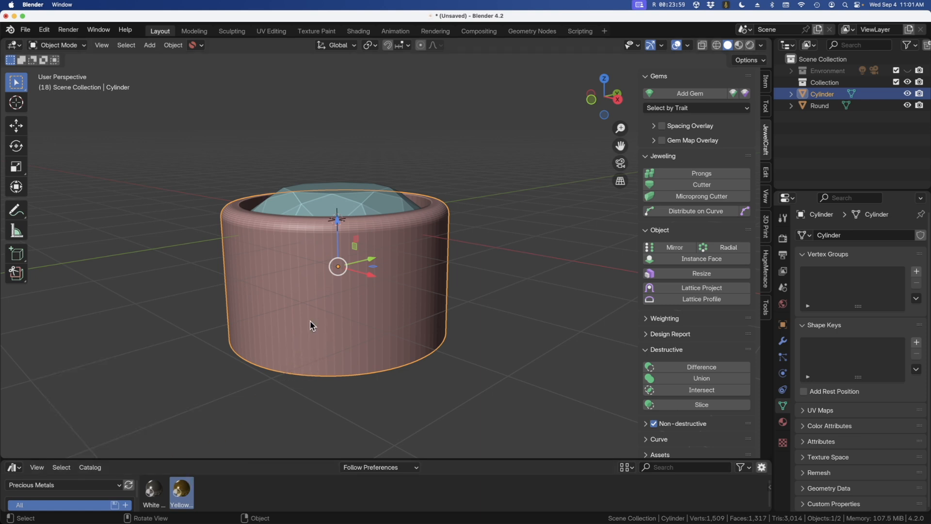
{"action": "right_click", "coordinate": [256, 235]}
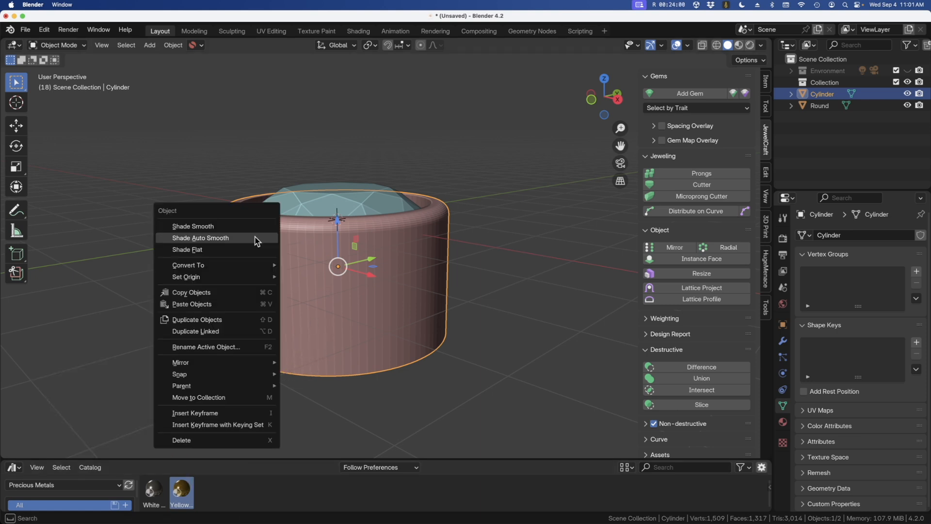
{"action": "left_click", "coordinate": [199, 241]}
Switch the viewport to rendered shading and examine the cylindrical setting with its gem from several angles.
{"action": "left_click", "coordinate": [750, 47]}
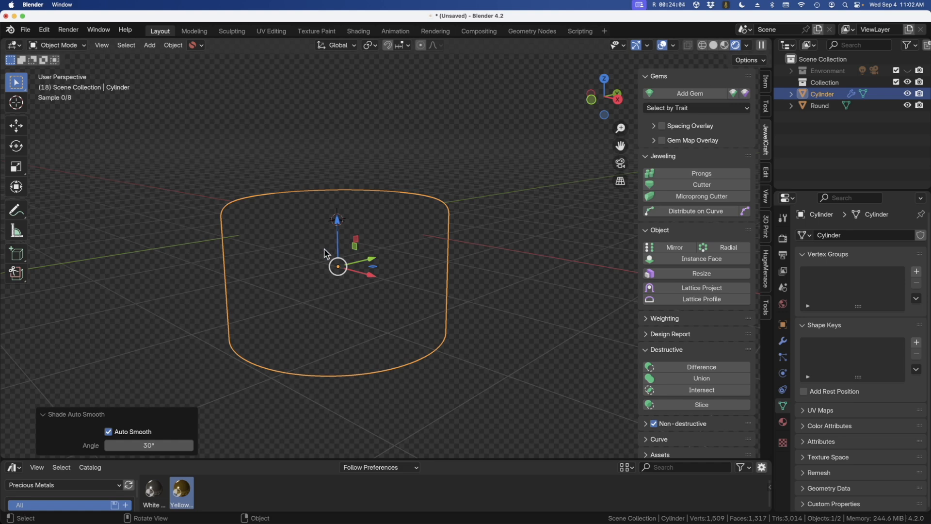
{"action": "mouse_move", "coordinate": [326, 255]}
{"action": "middle_mouse_down"}
{"action": "mouse_move", "coordinate": [307, 287]}
{"action": "mouse_move", "coordinate": [441, 303]}
{"action": "middle_mouse_up"}
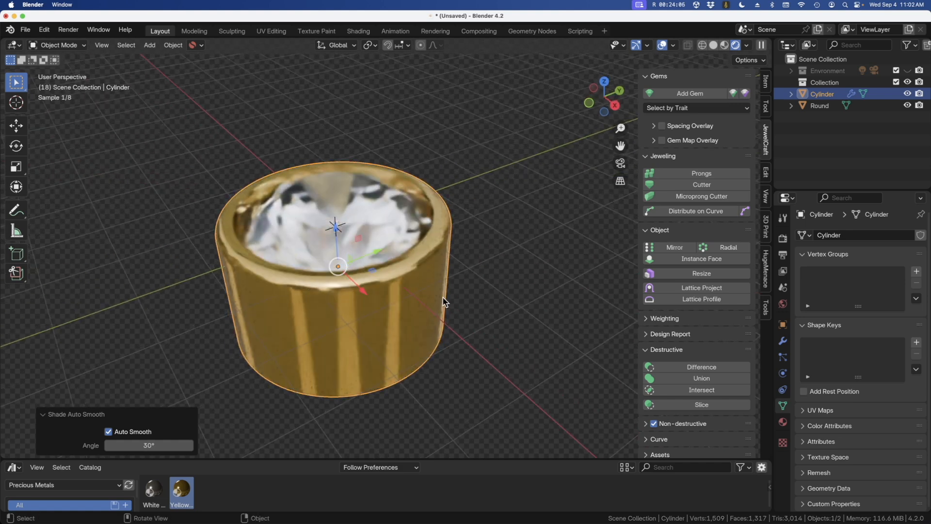
{"action": "scroll", "coordinate": [491, 301], "scroll_direction": "down", "scroll_amount": 2}
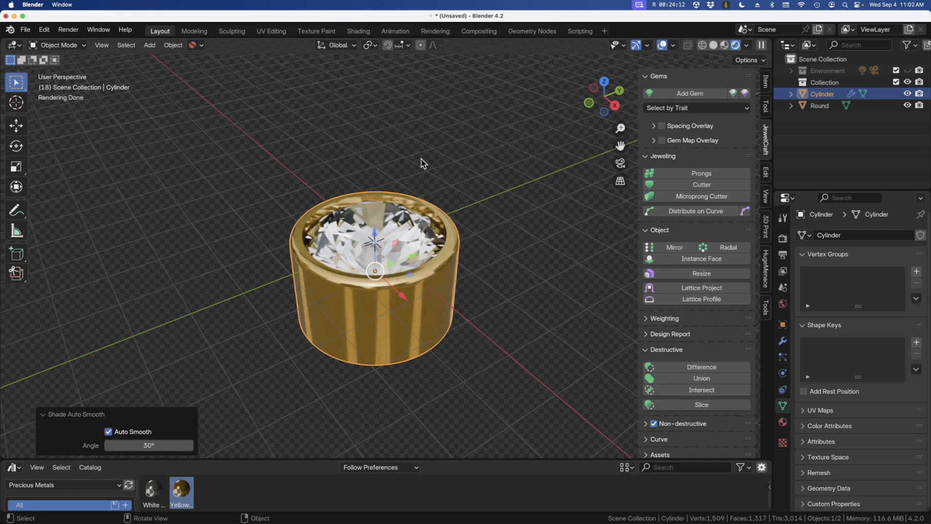
{"action": "middle_click_drag", "start_coordinate": [382, 208], "coordinate": [392, 204]}
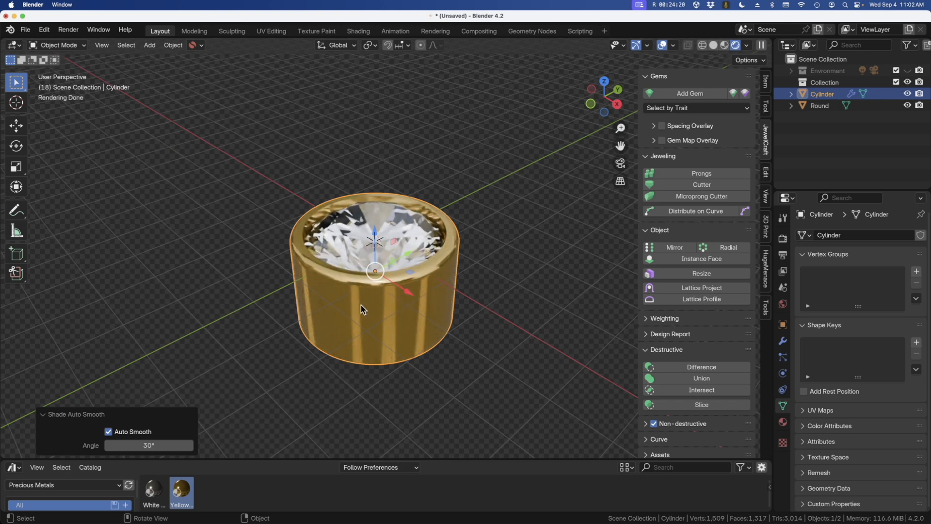
{"action": "middle_click_drag", "start_coordinate": [362, 306], "coordinate": [366, 301]}
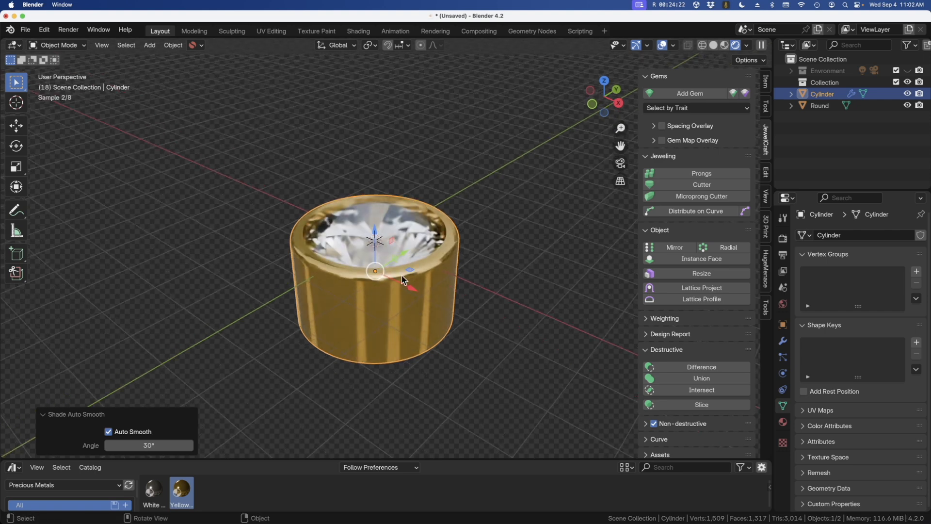